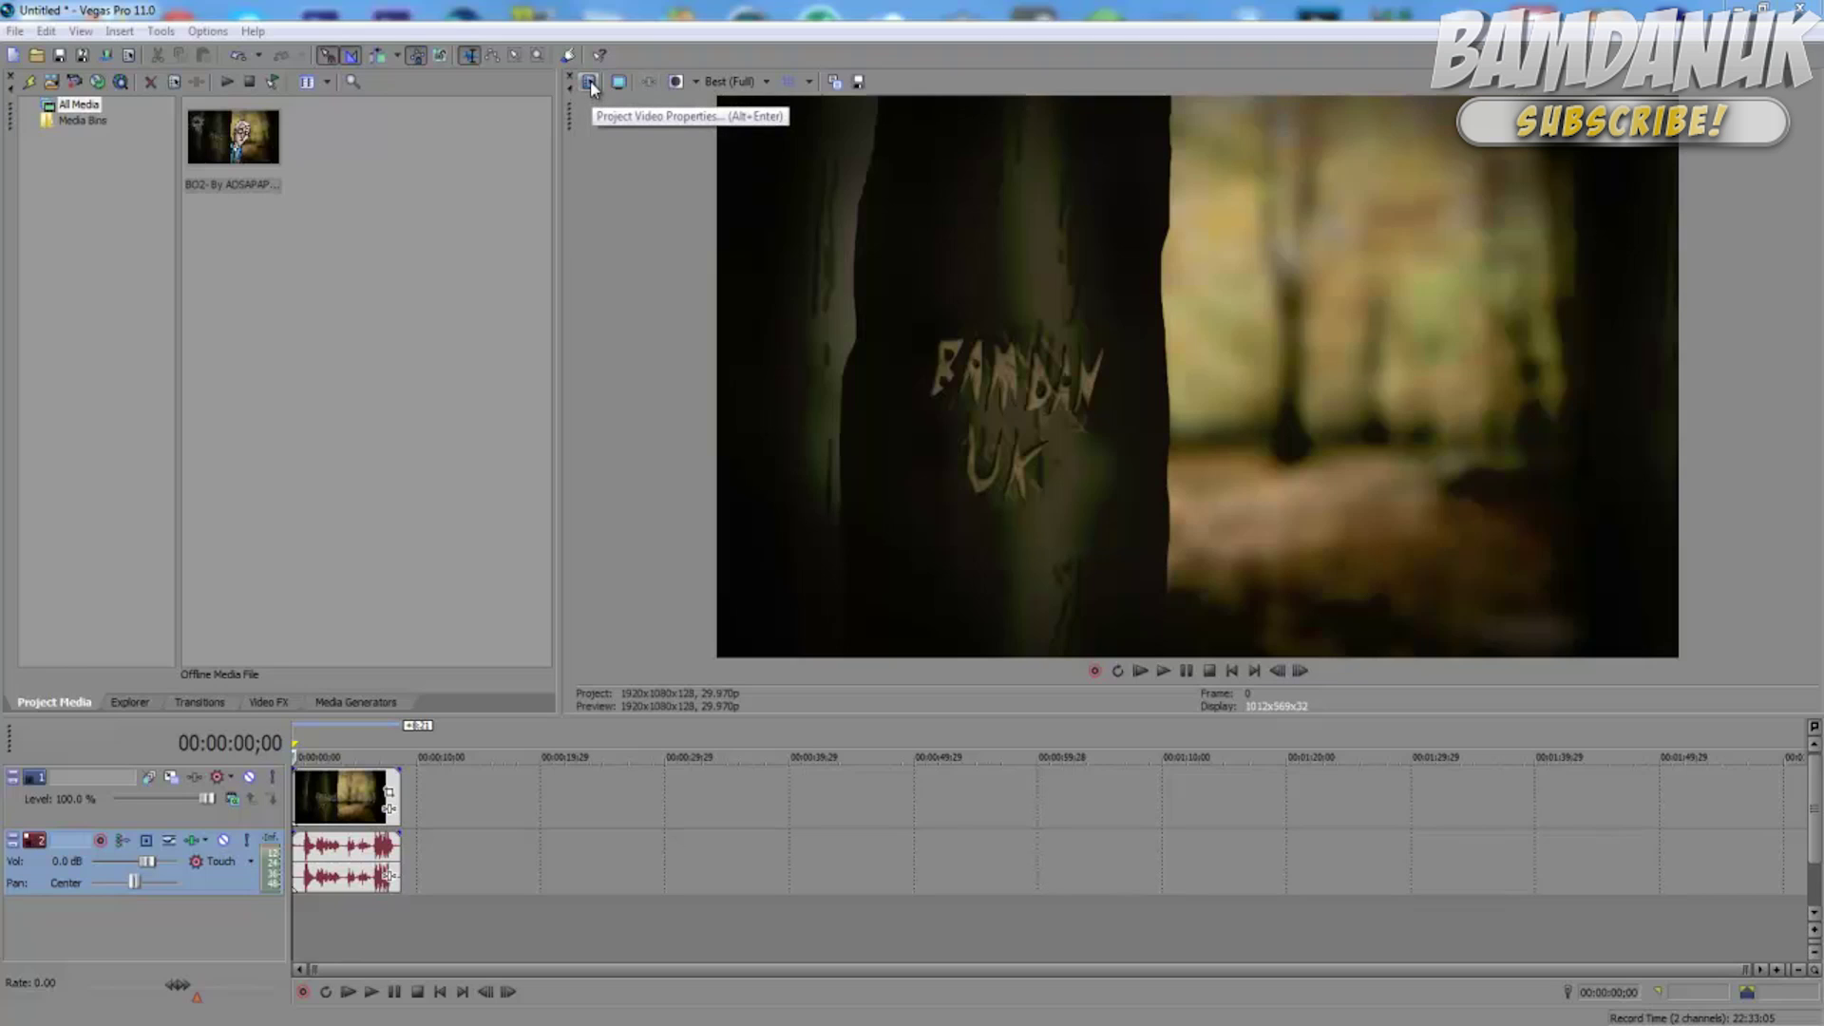
Set the project video template to HD PVR 2 1080p, confirming 1920×1080 size
{"action": "left_click", "coordinate": [590, 82]}
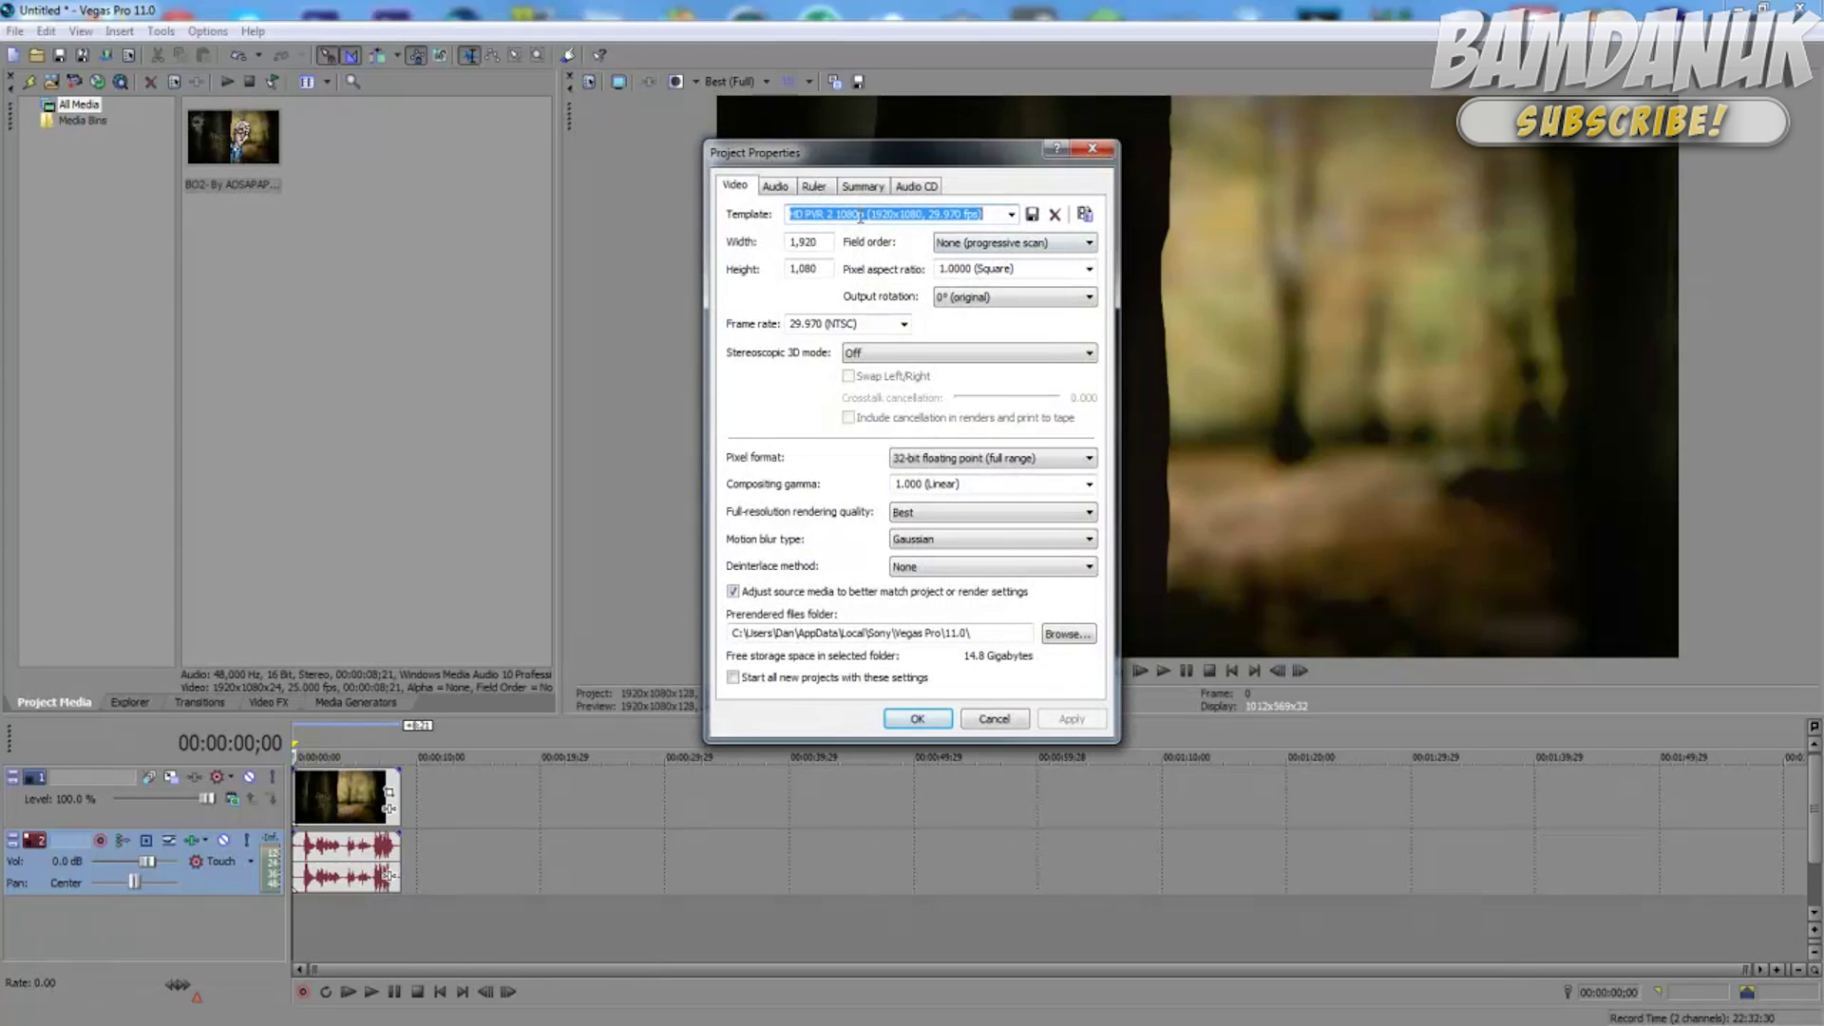
{"action": "left_click", "coordinate": [1013, 214]}
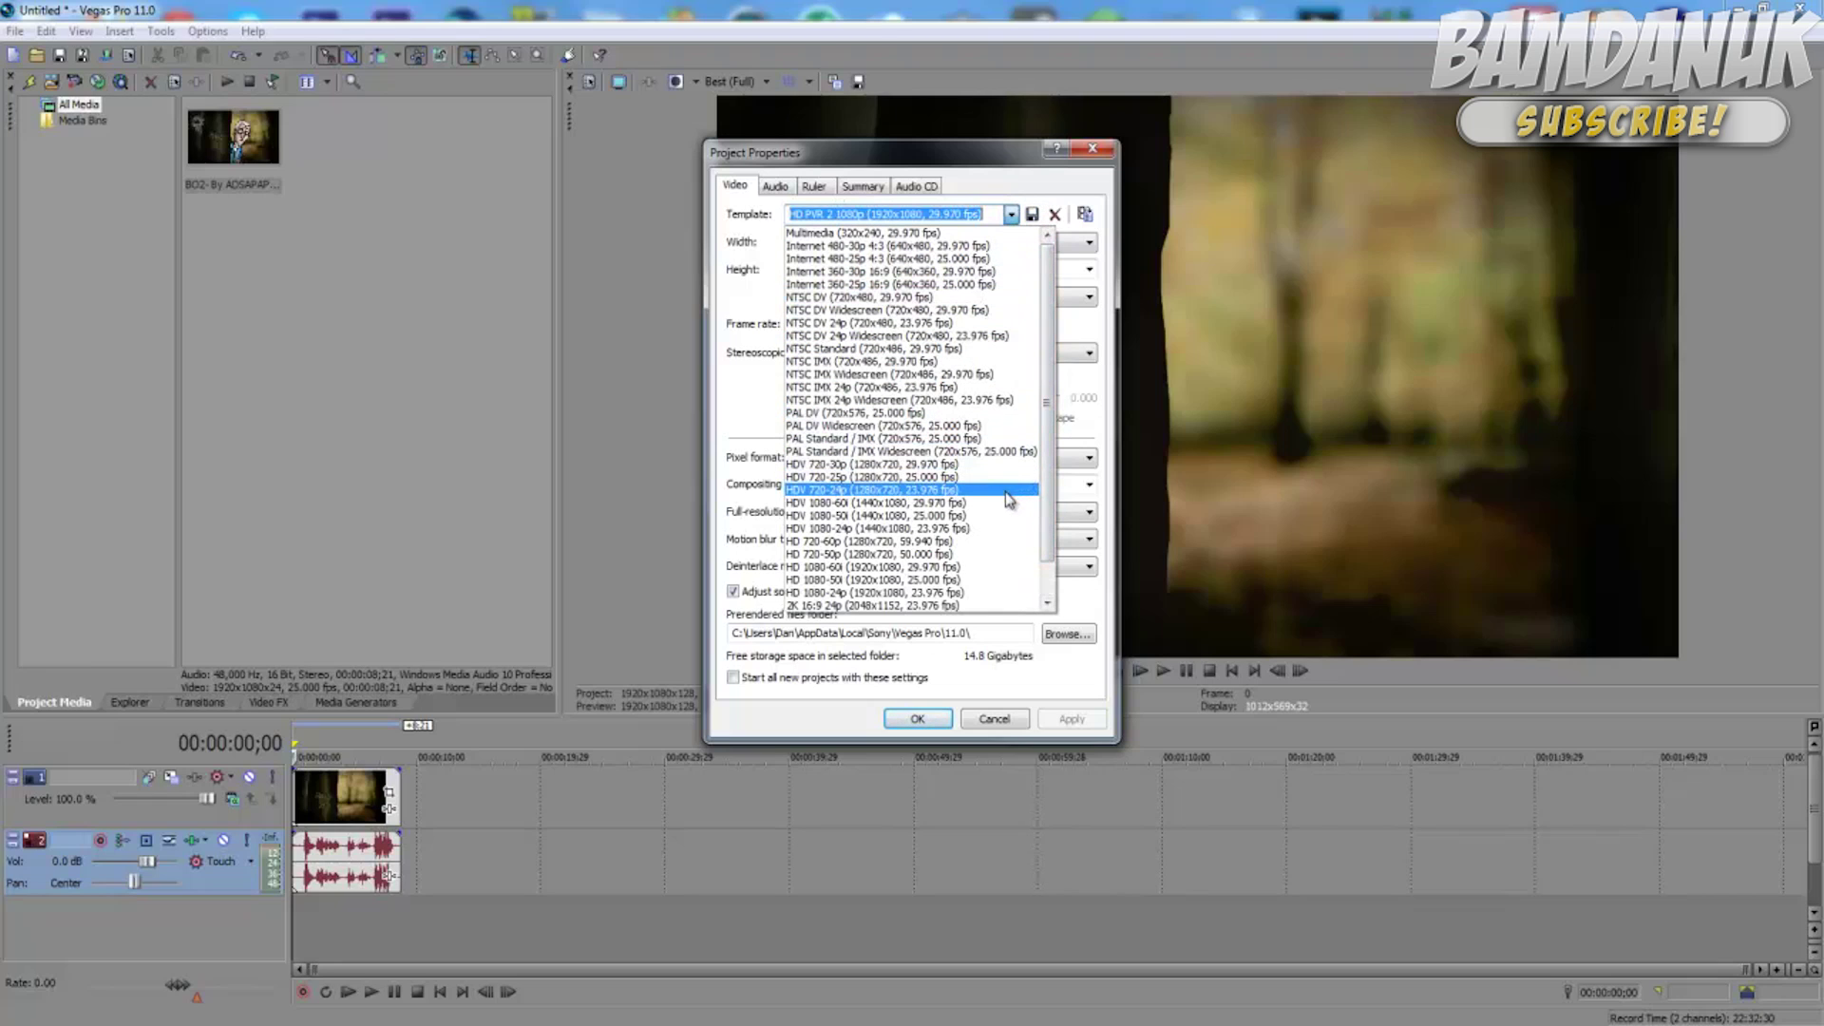
{"action": "left_click", "coordinate": [971, 568]}
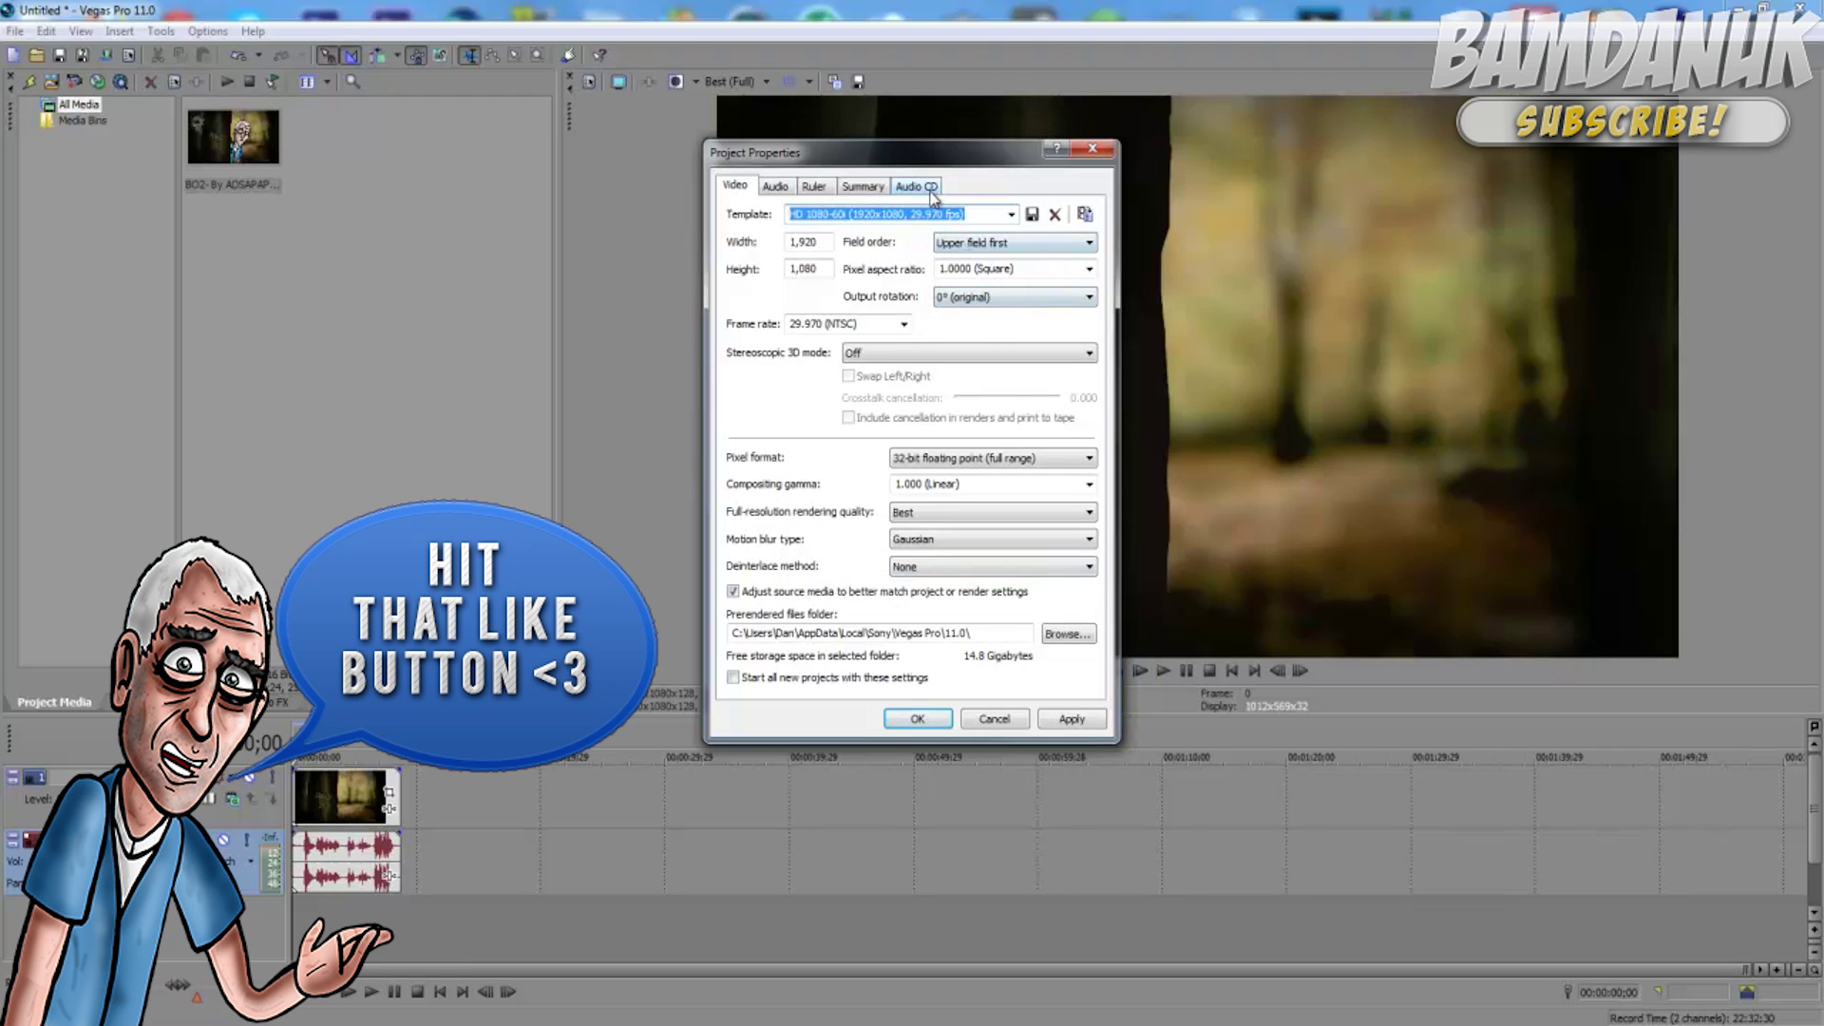
{"action": "left_click", "coordinate": [1011, 213]}
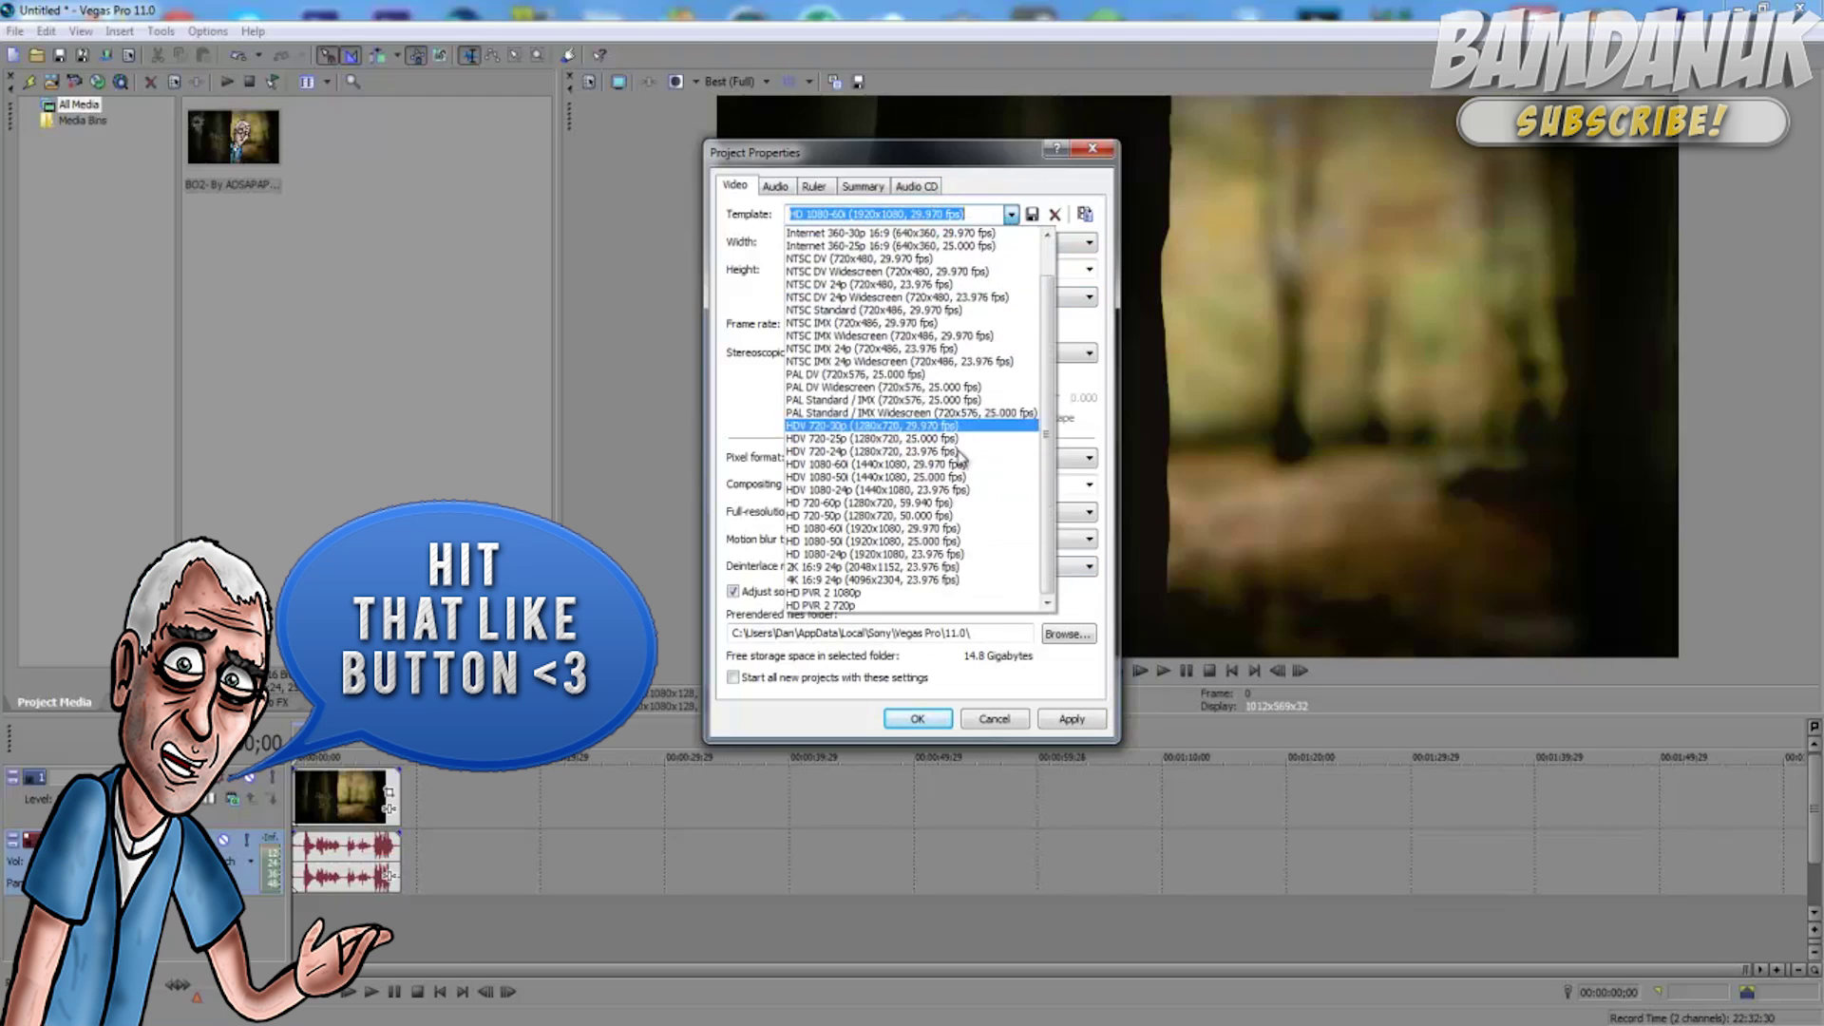
{"action": "left_click", "coordinate": [876, 593]}
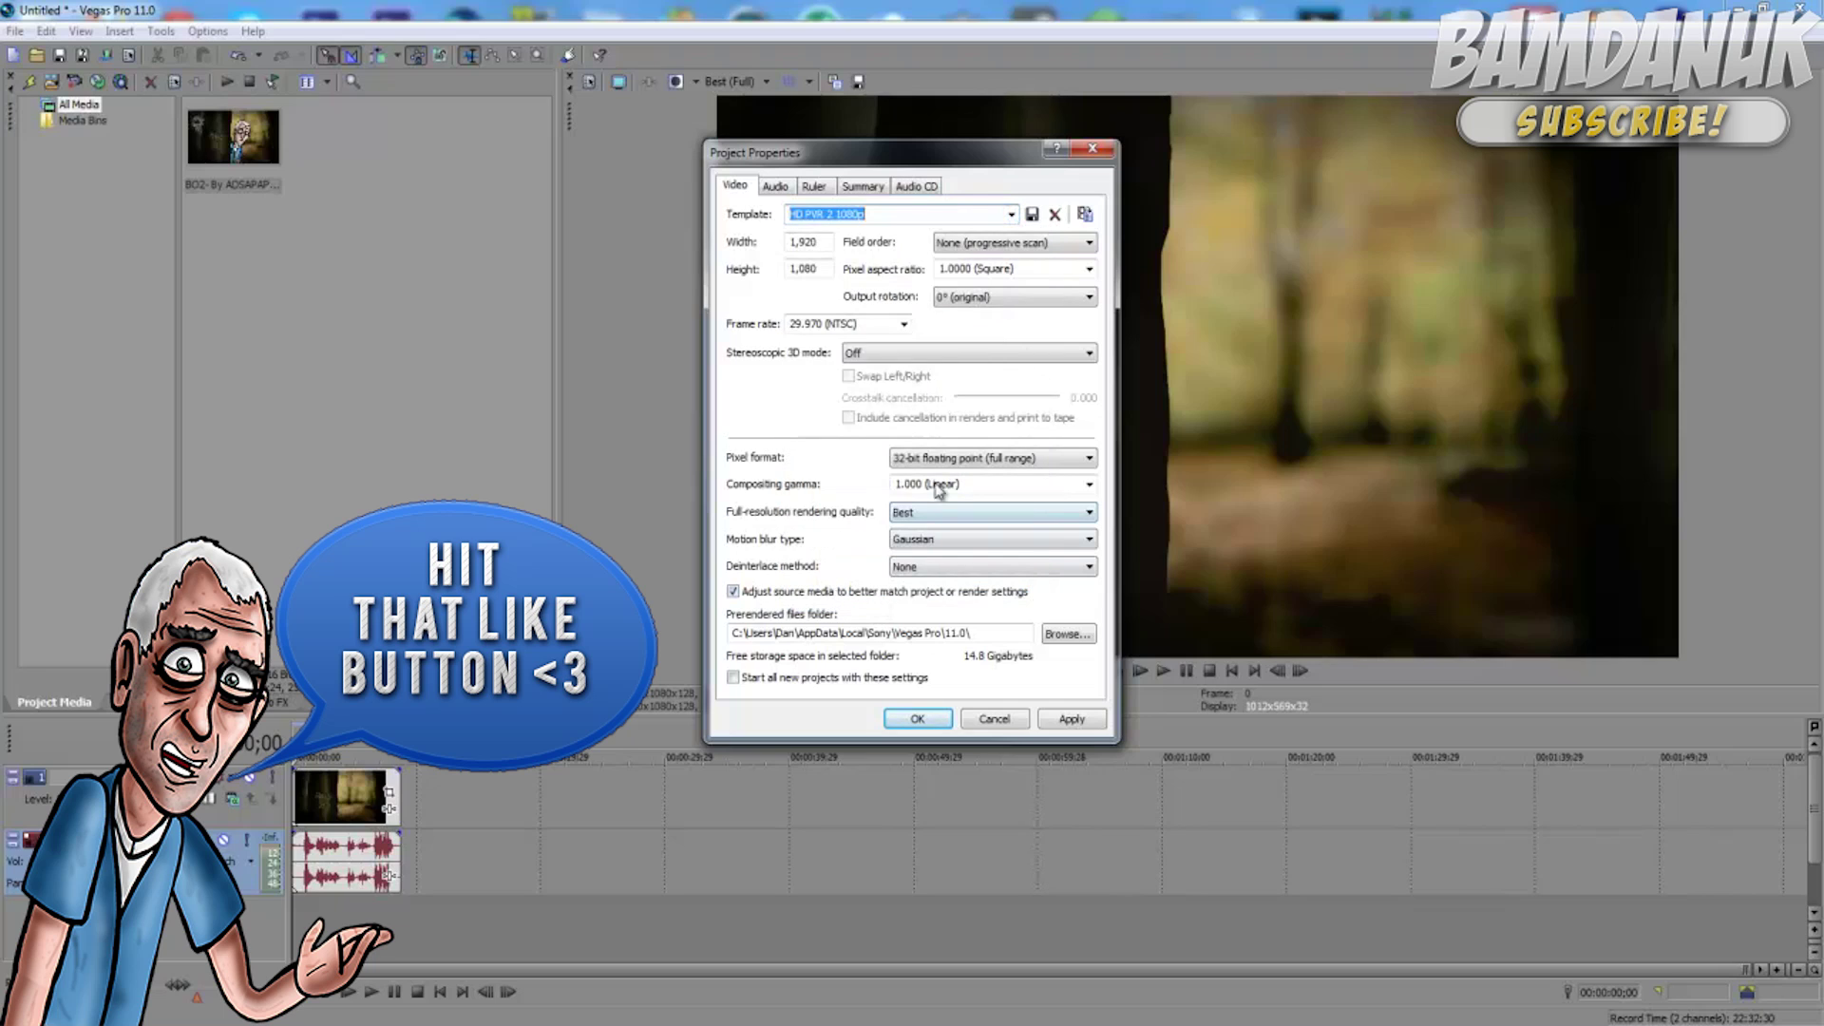
{"action": "left_click", "coordinate": [809, 237]}
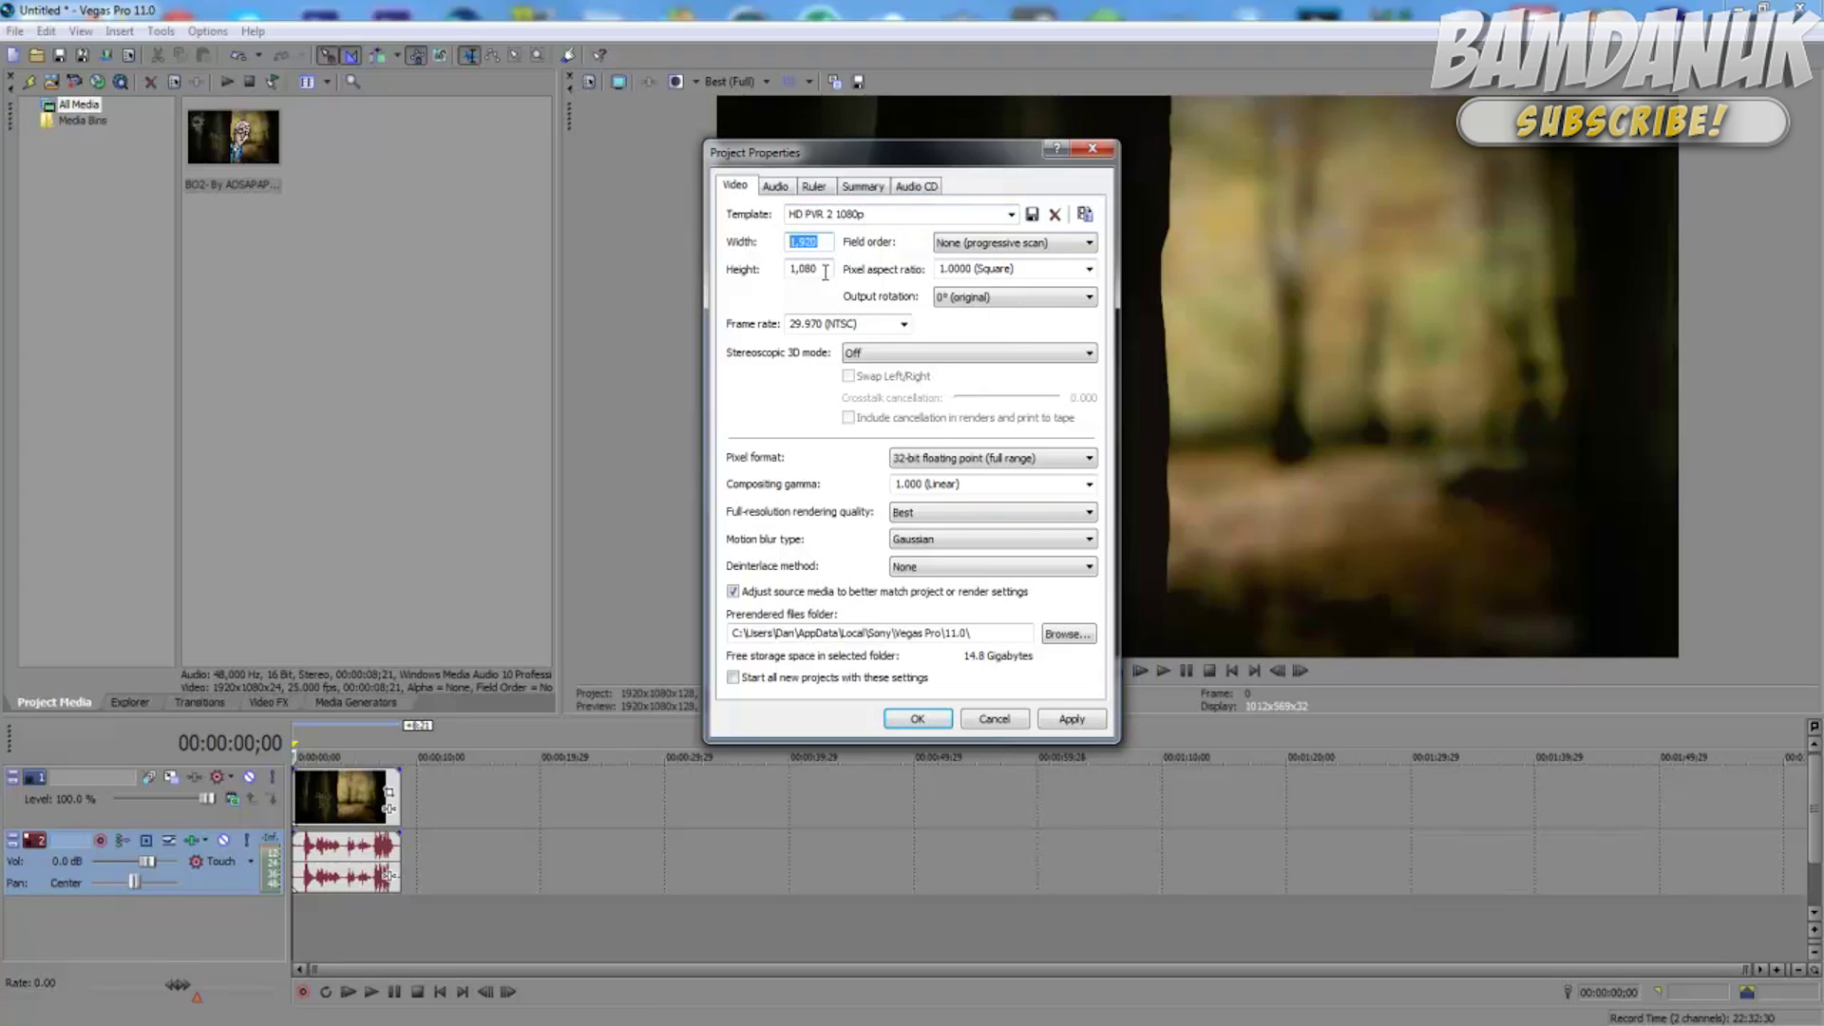
{"action": "left_click", "coordinate": [825, 273]}
Review the Audio, Ruler, Summary and Audio CD tabs, then check Best full-resolution rendering quality
{"action": "left_click", "coordinate": [788, 188]}
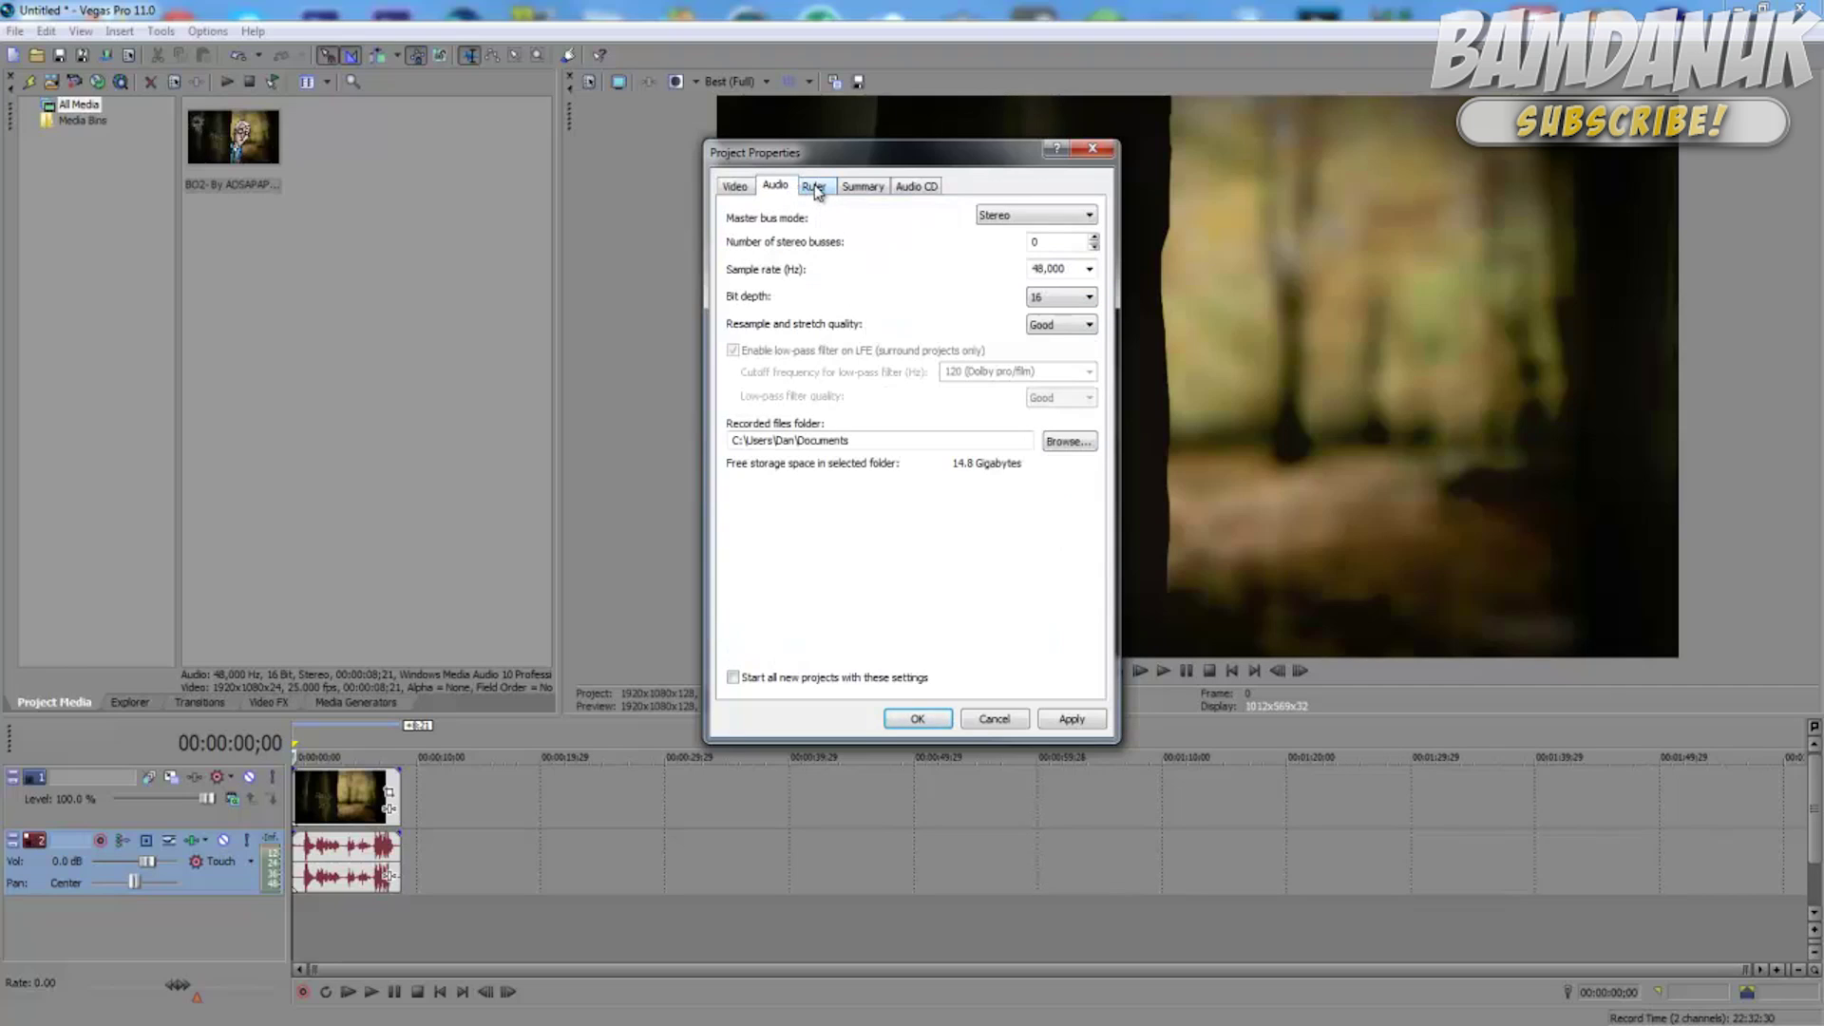
{"action": "left_click", "coordinate": [815, 189]}
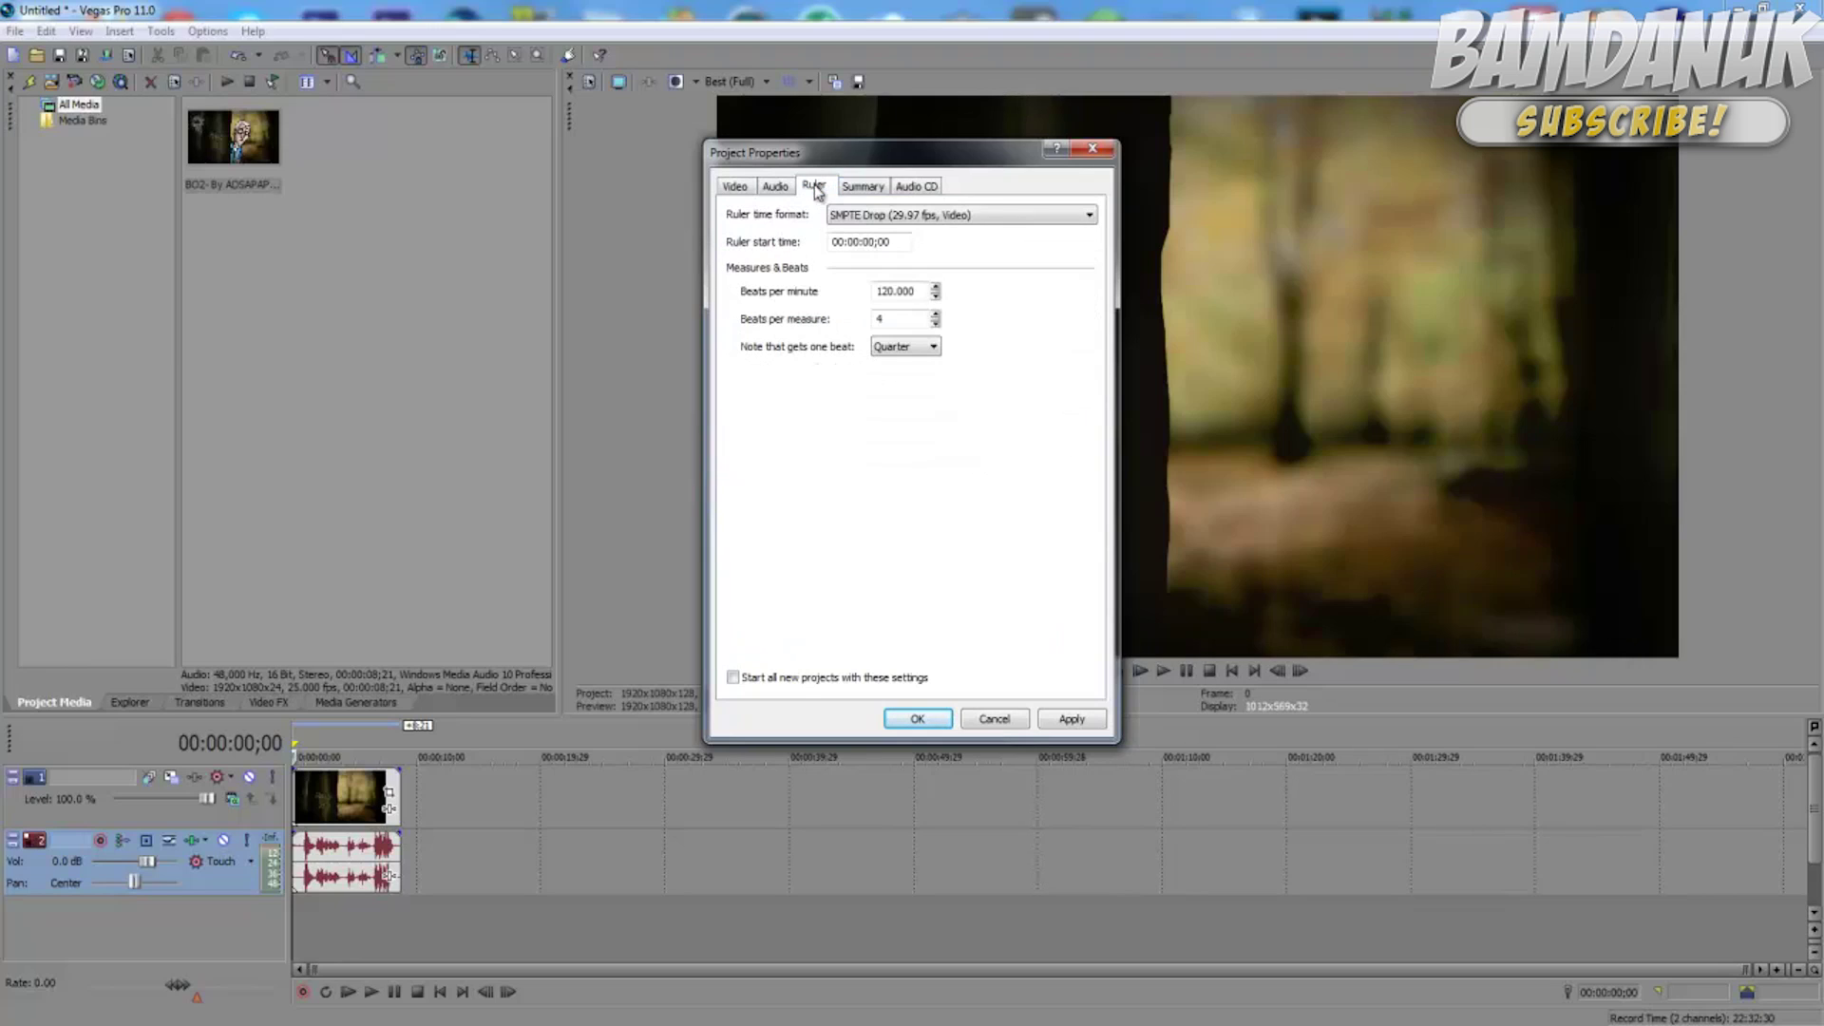
{"action": "left_click", "coordinate": [866, 188]}
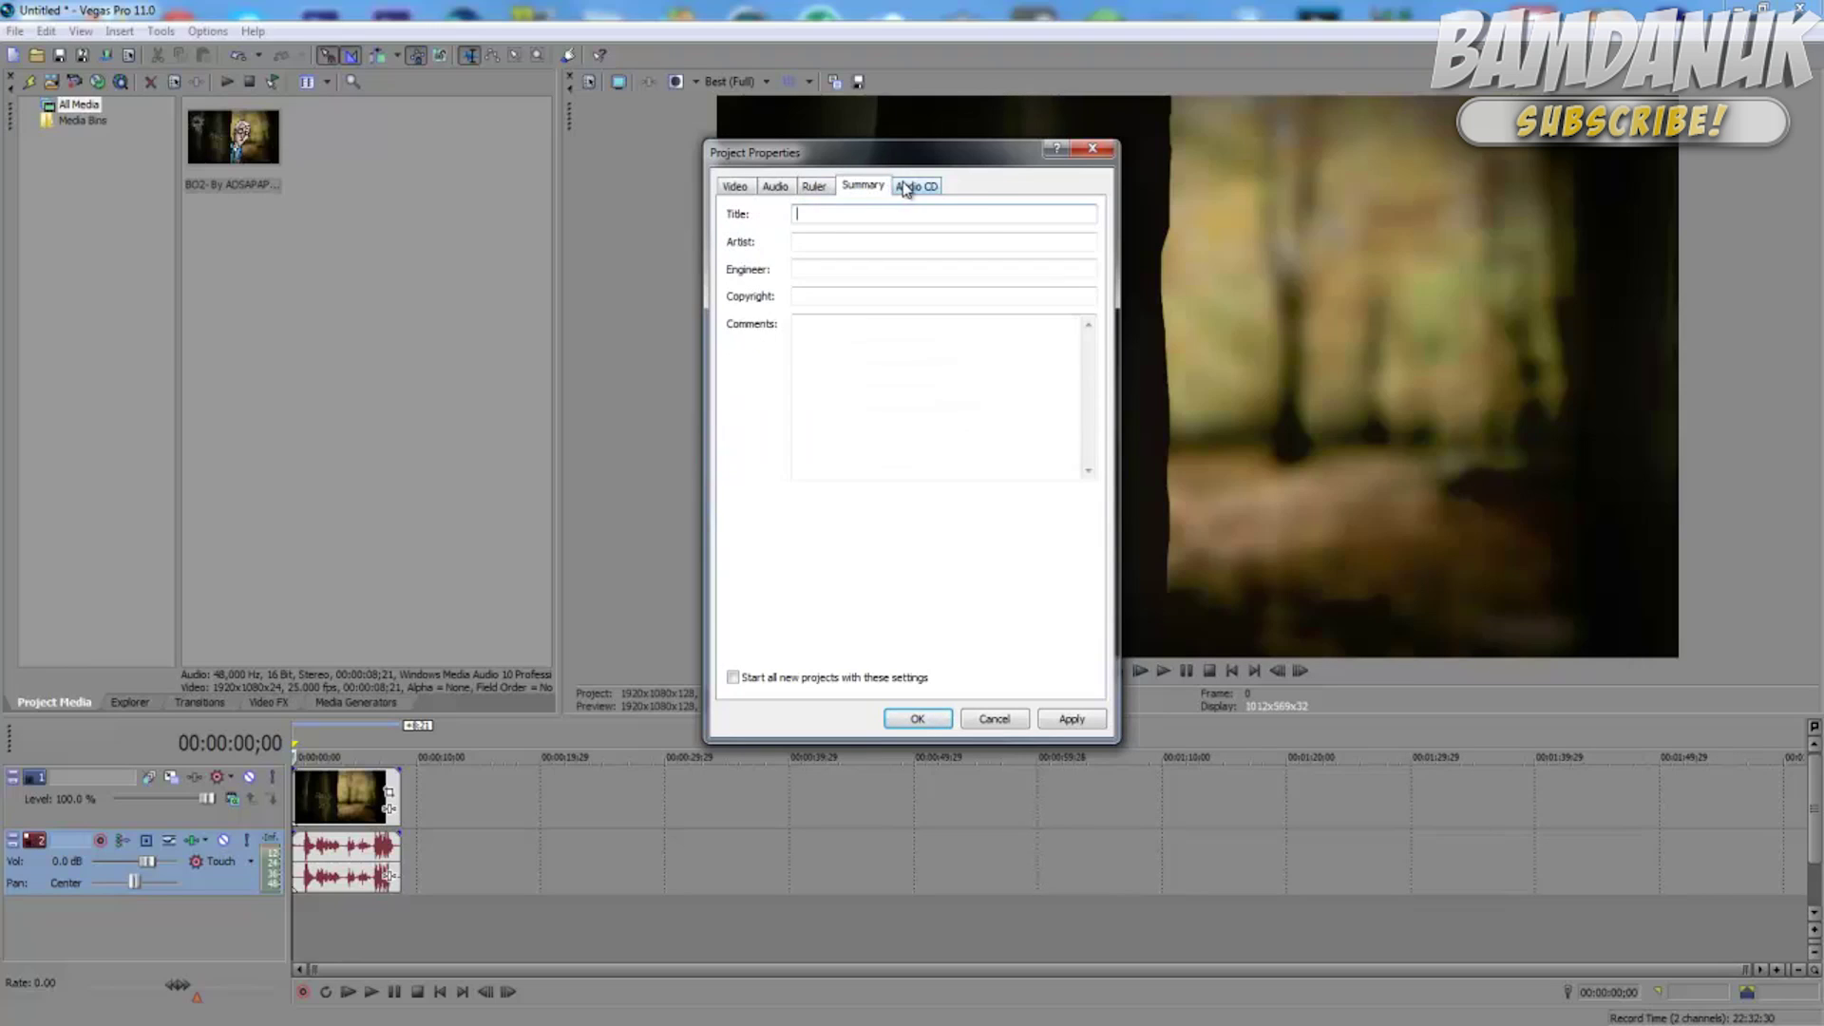
{"action": "left_click", "coordinate": [912, 188]}
{"action": "left_click", "coordinate": [751, 188]}
{"action": "left_click", "coordinate": [1004, 511]}
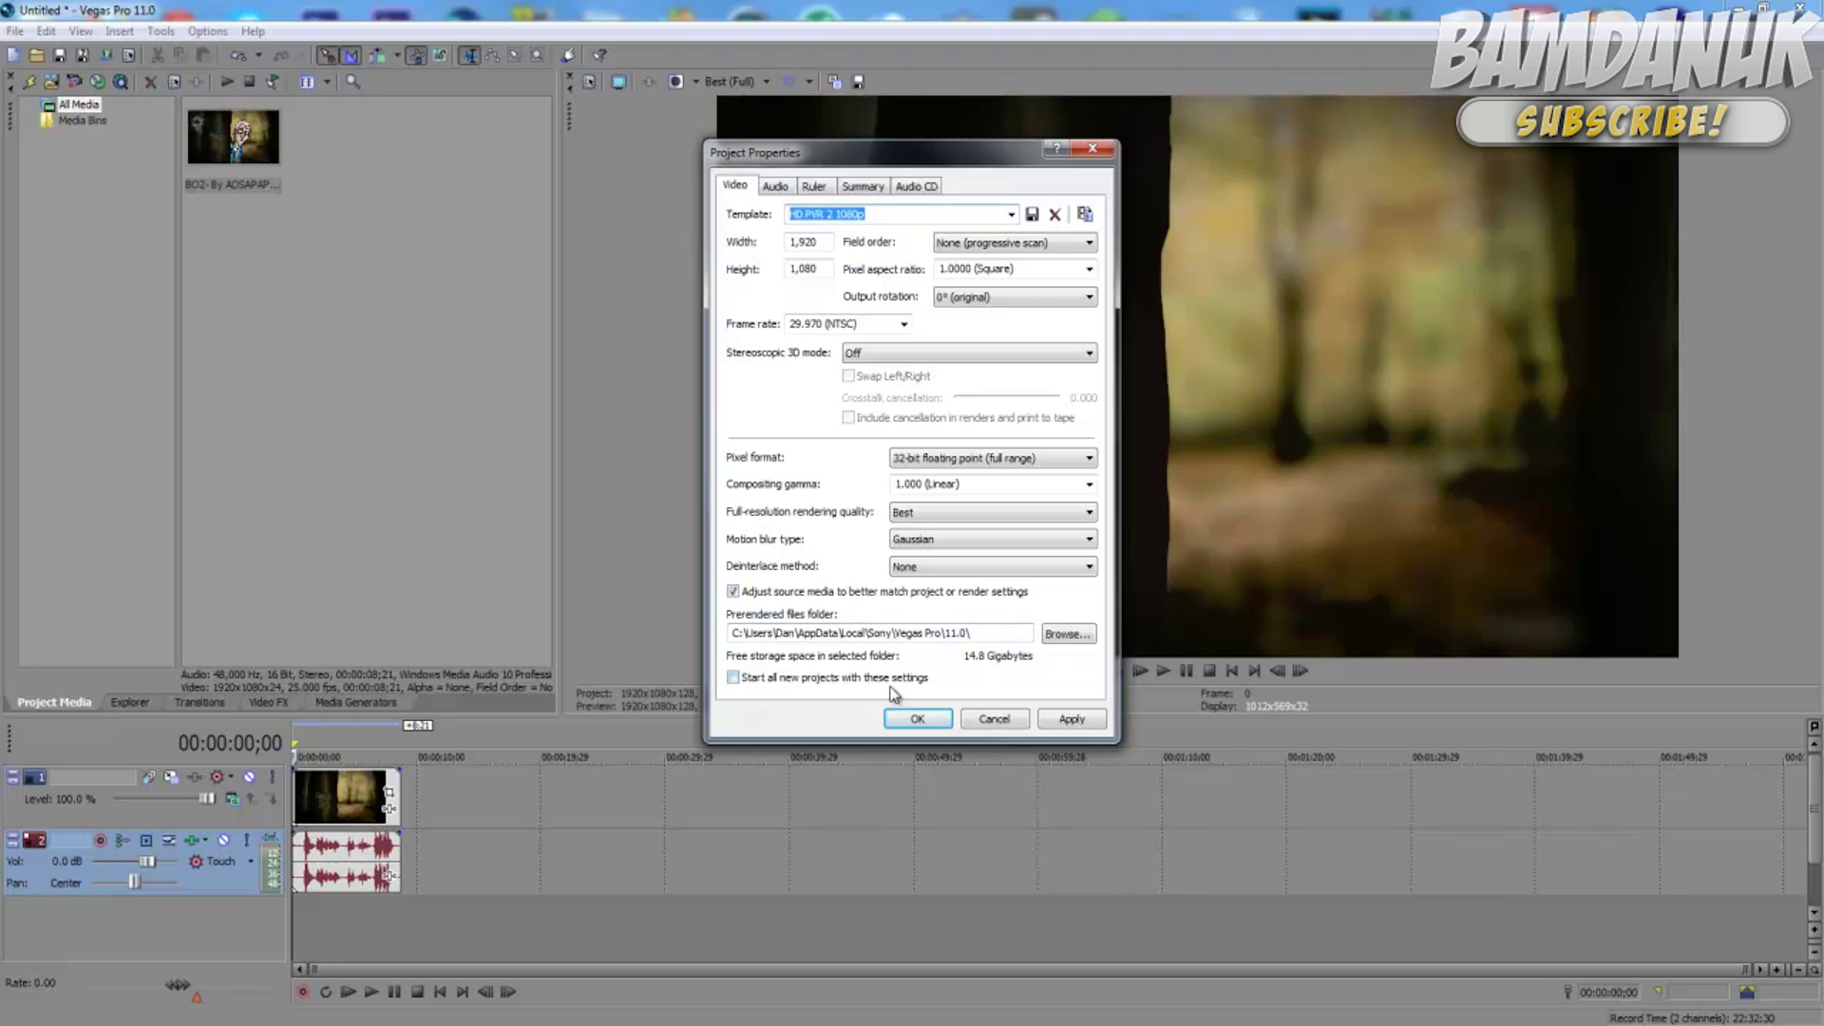
{"action": "left_click", "coordinate": [737, 678]}
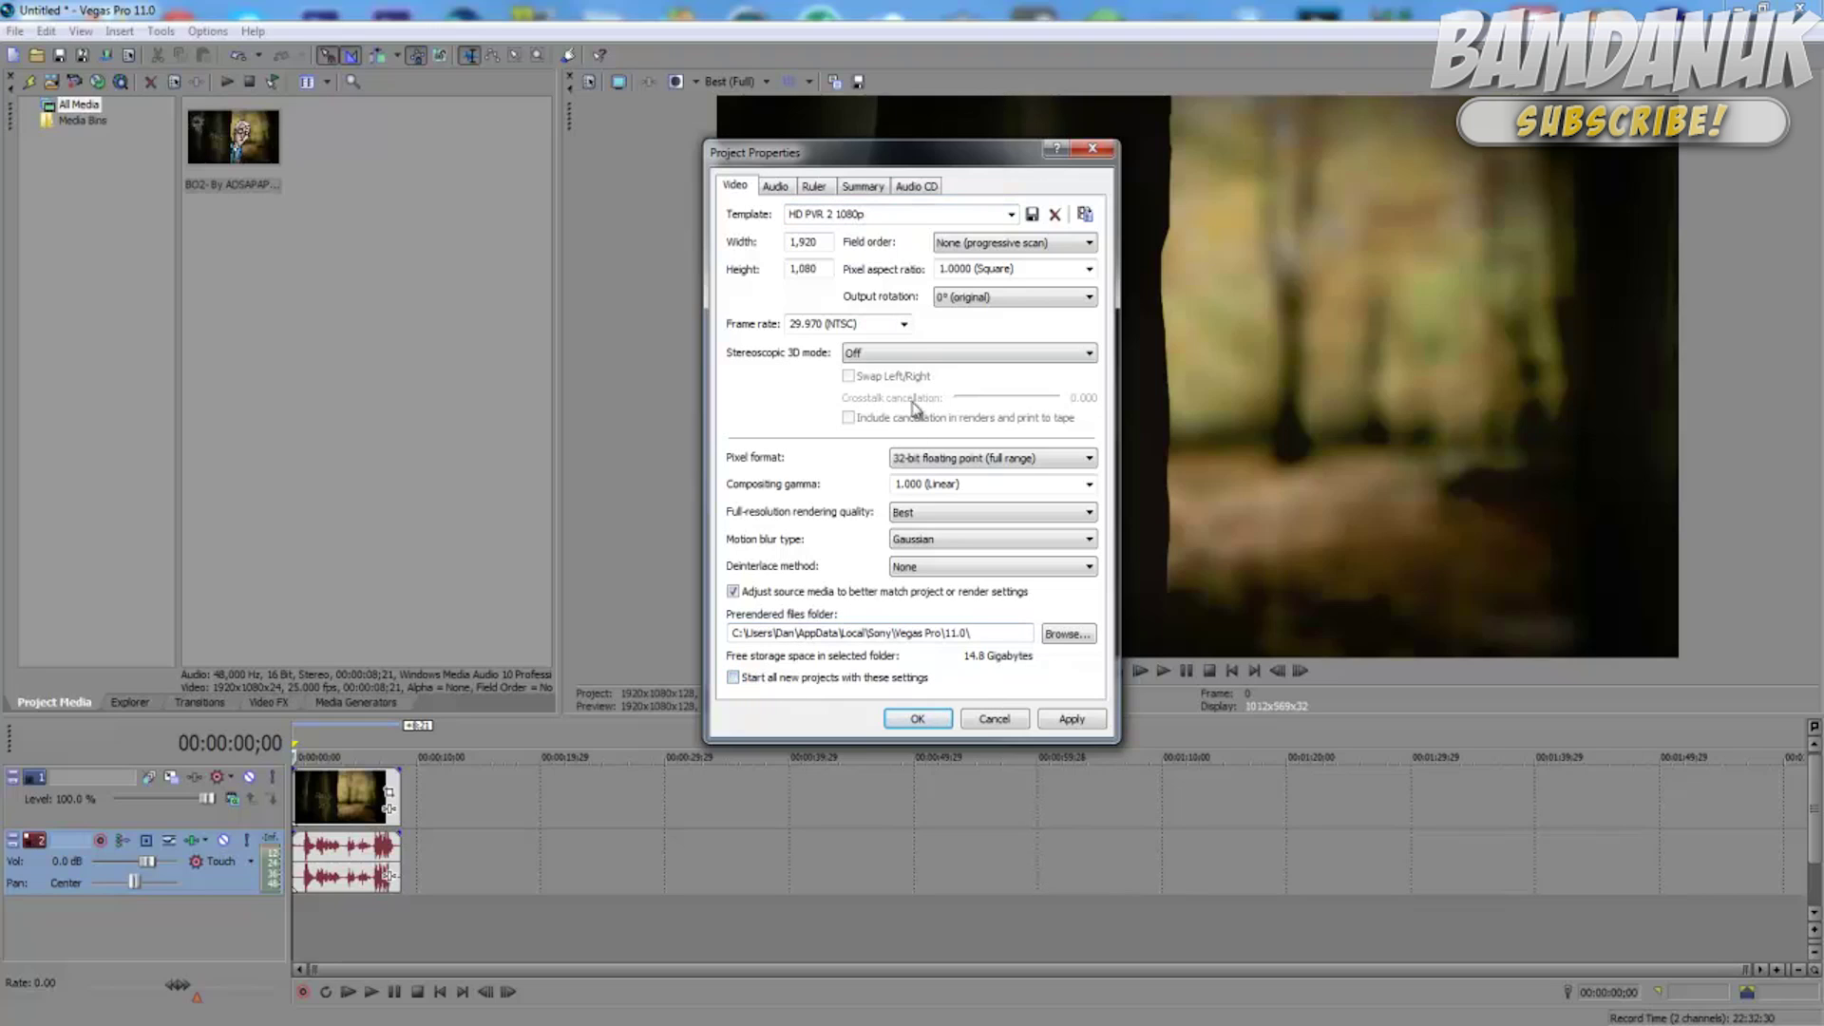
{"action": "left_click", "coordinate": [902, 214]}
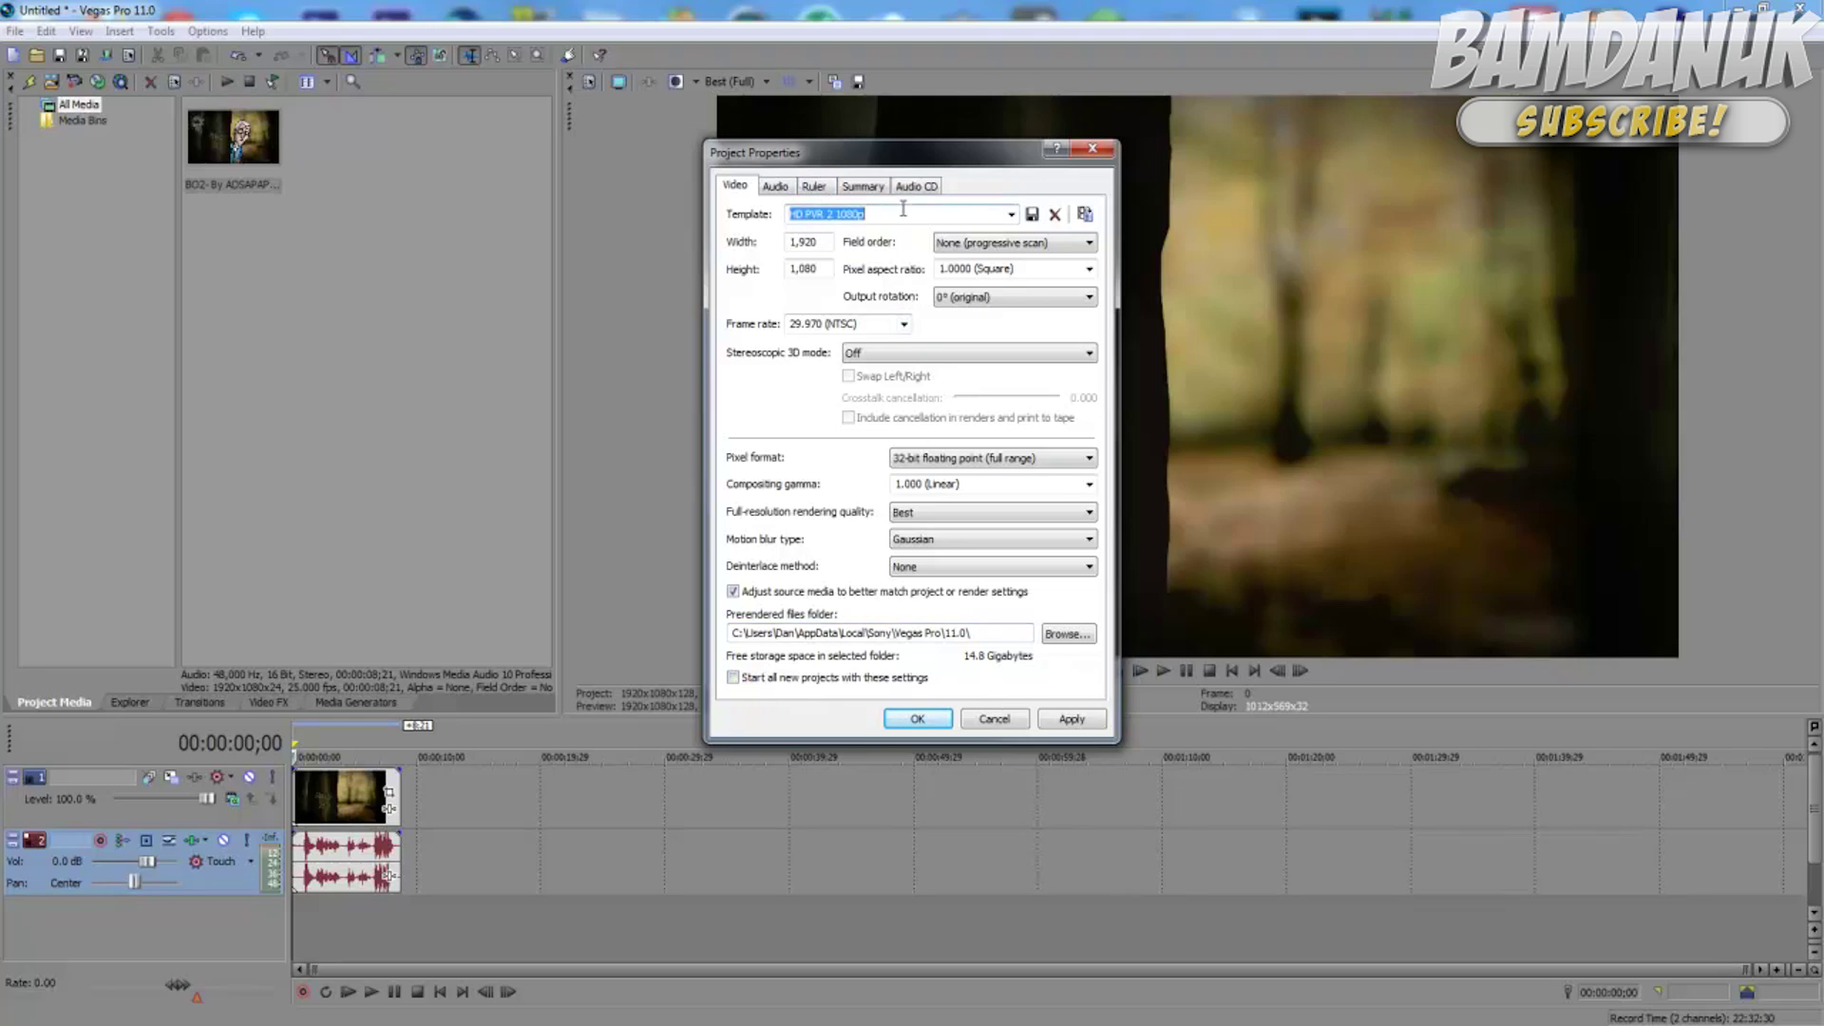
Change the project video template to HD PVR 2 720p
{"action": "left_click", "coordinate": [1011, 214]}
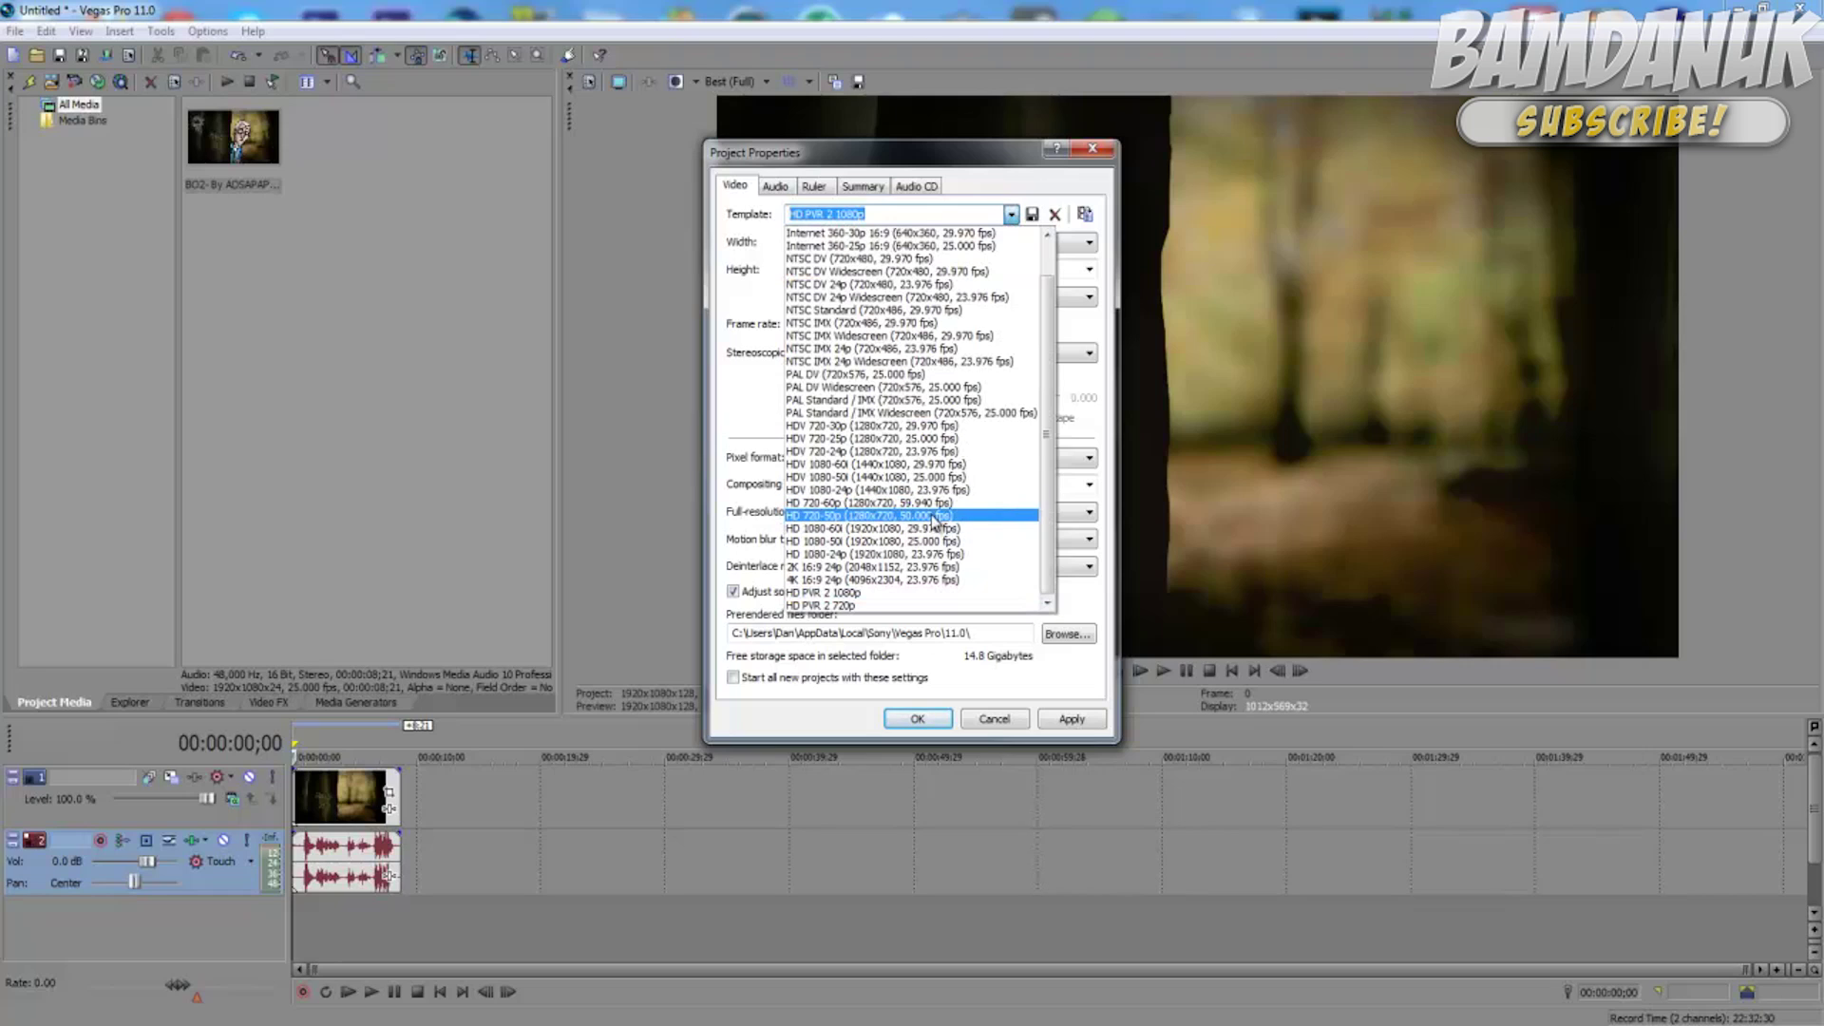
{"action": "left_click", "coordinate": [845, 505]}
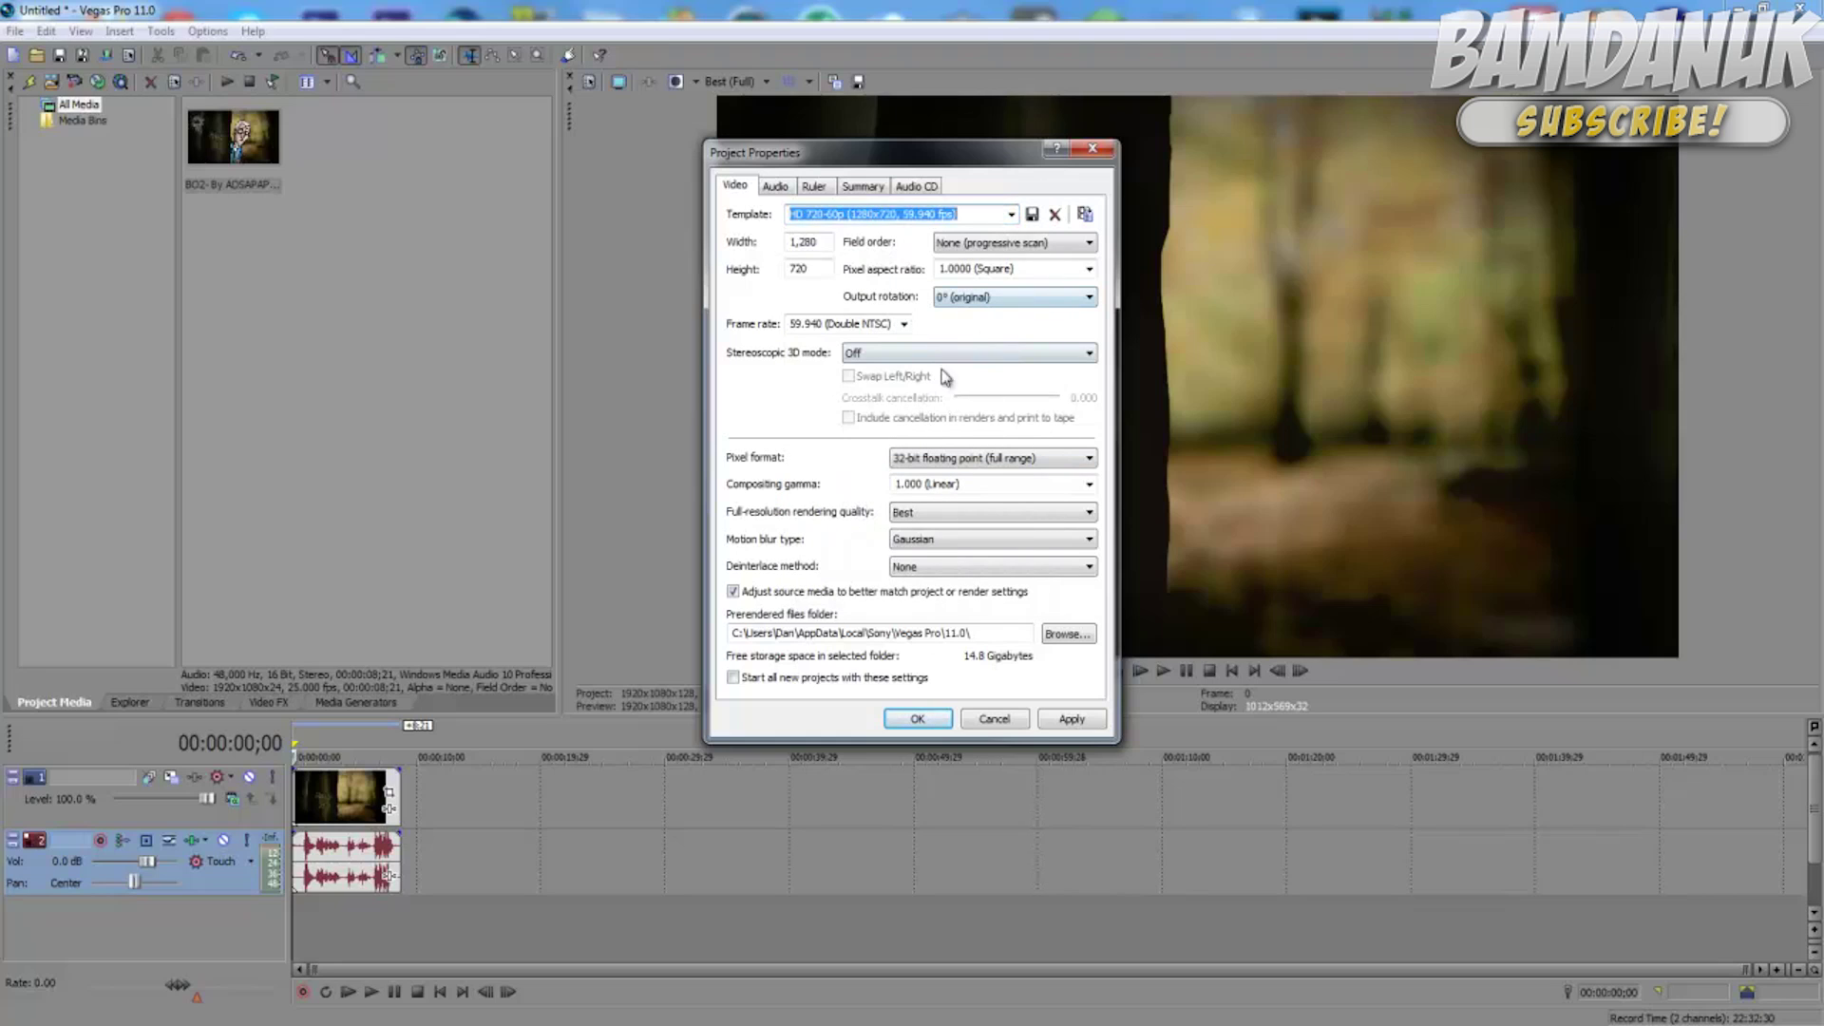
{"action": "left_click", "coordinate": [894, 211]}
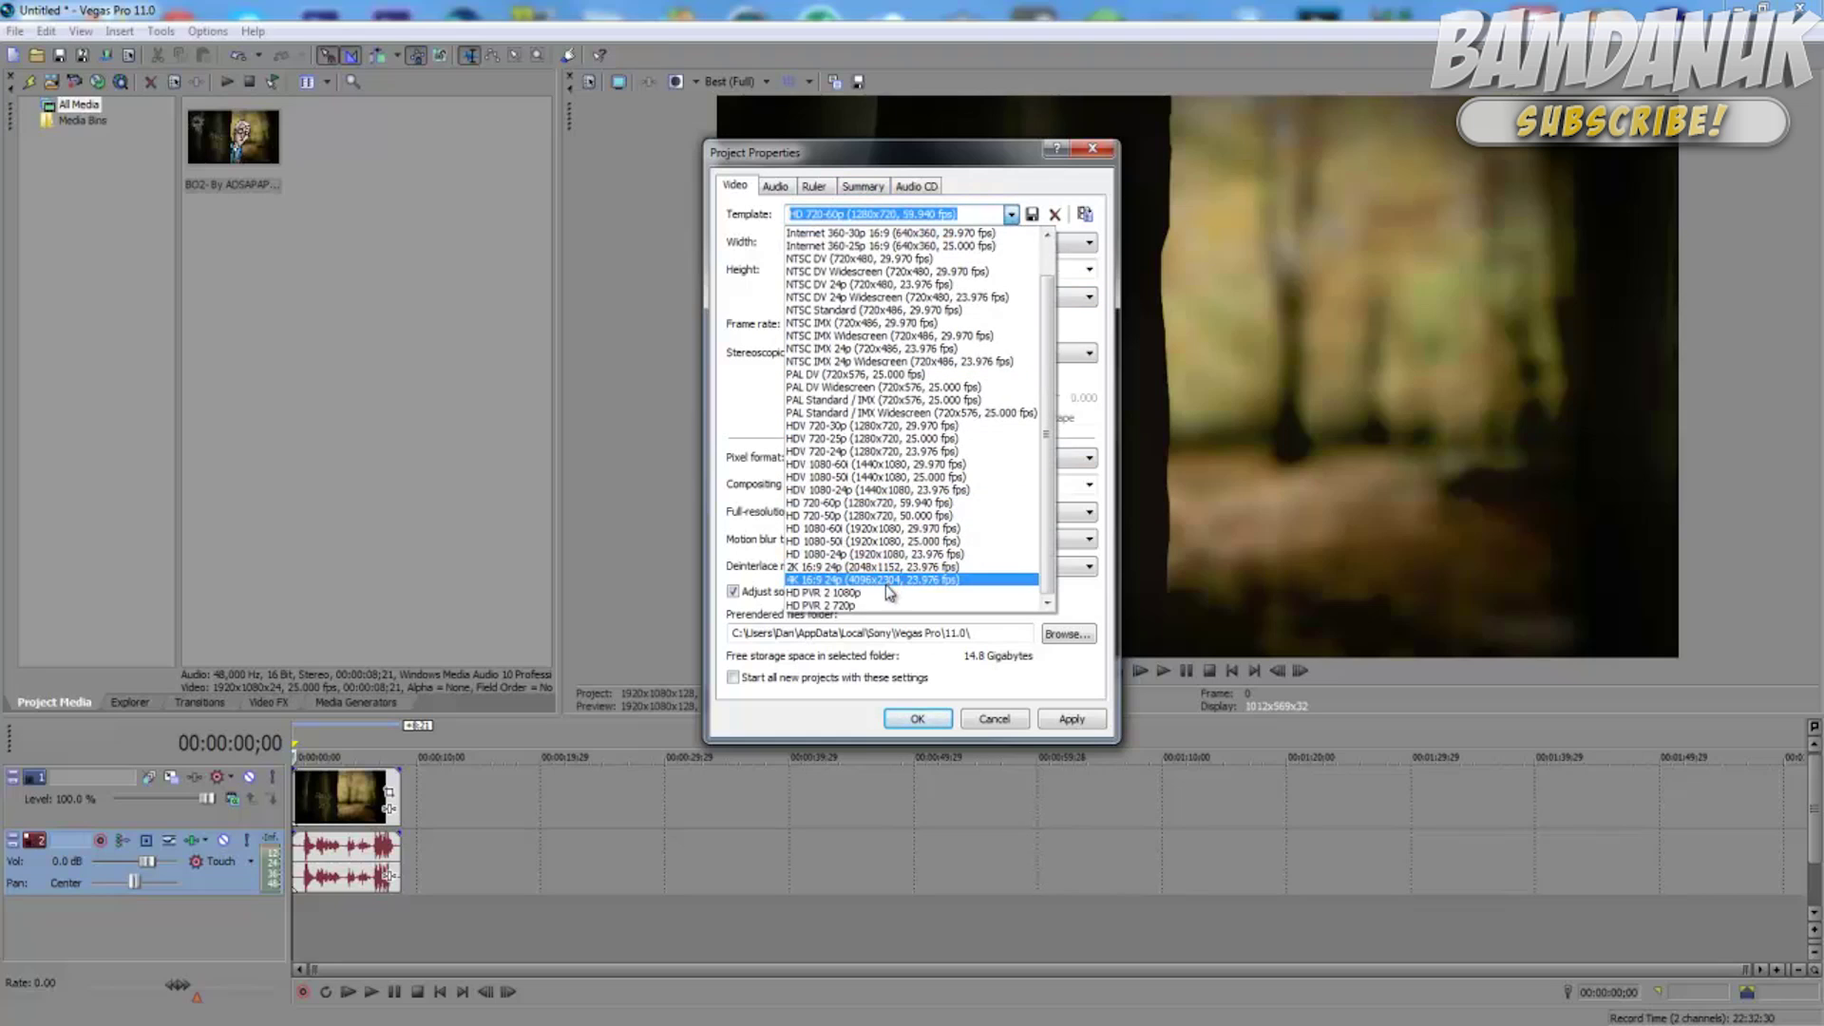
{"action": "left_click", "coordinate": [868, 606]}
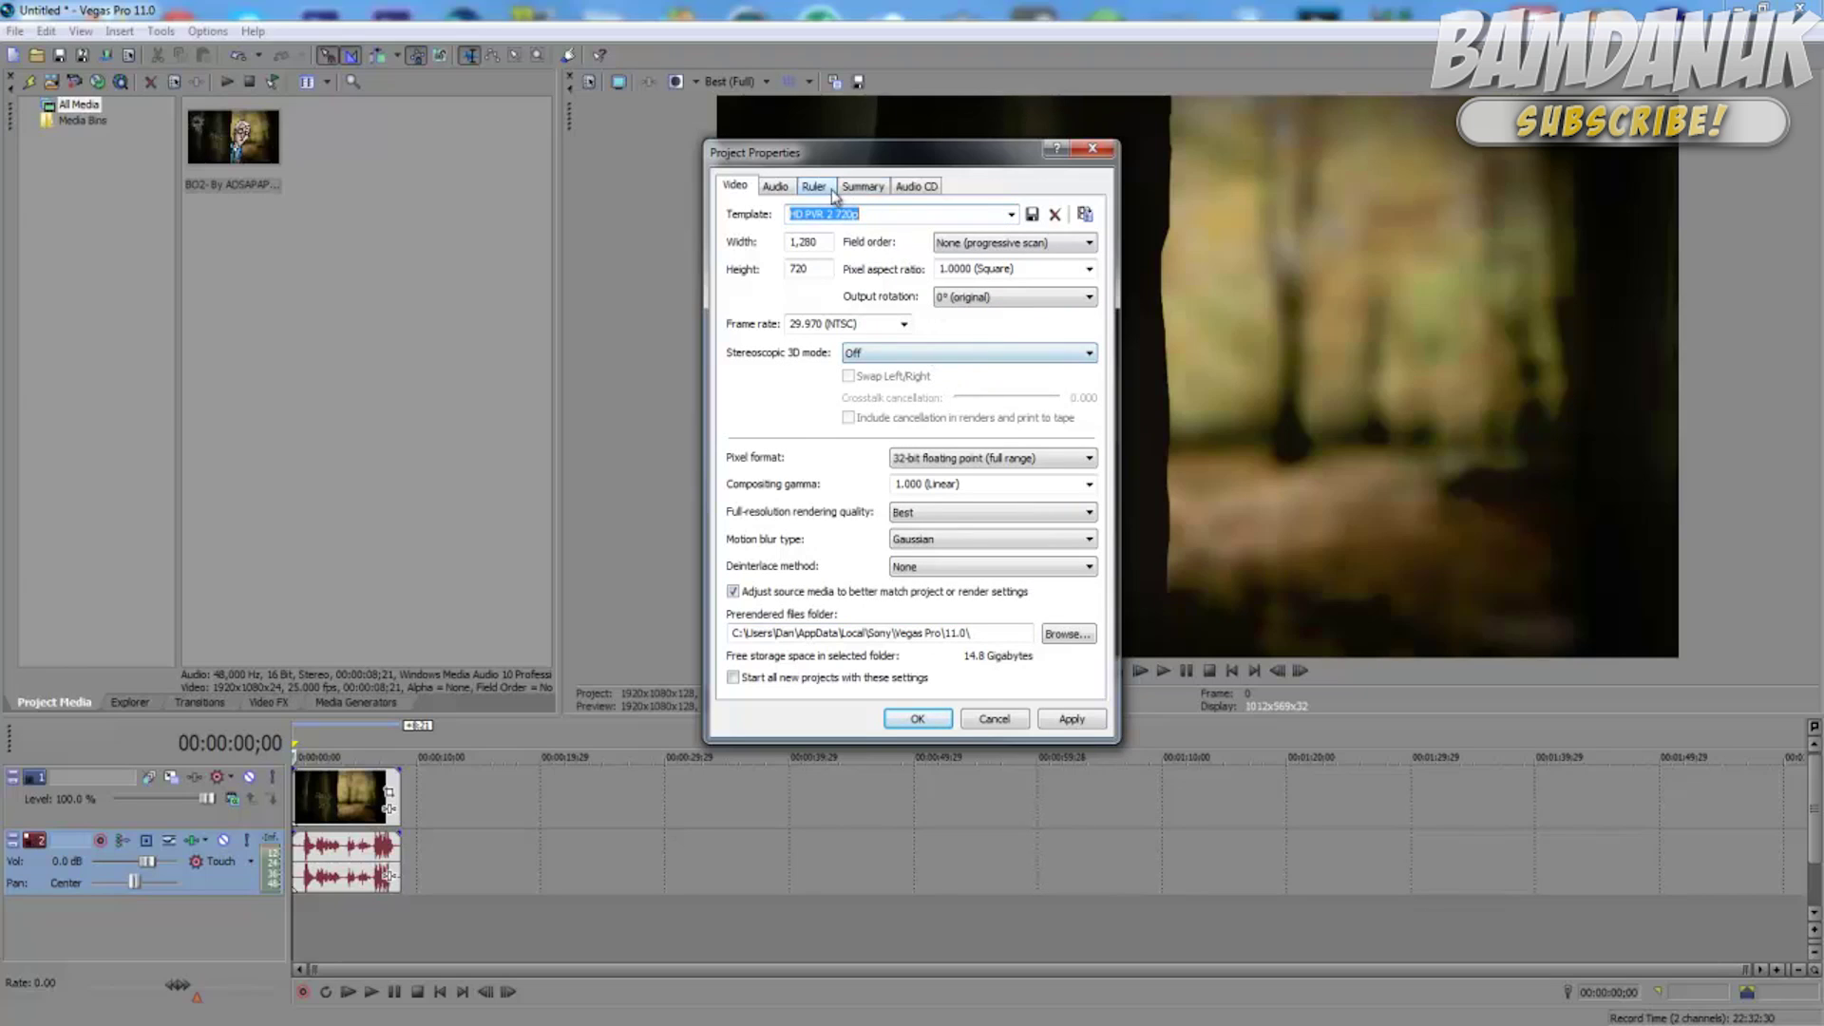
Browse the Audio, Ruler, Summary and Audio CD tabs, return to Video, and close Project Properties
{"action": "left_click", "coordinate": [783, 187]}
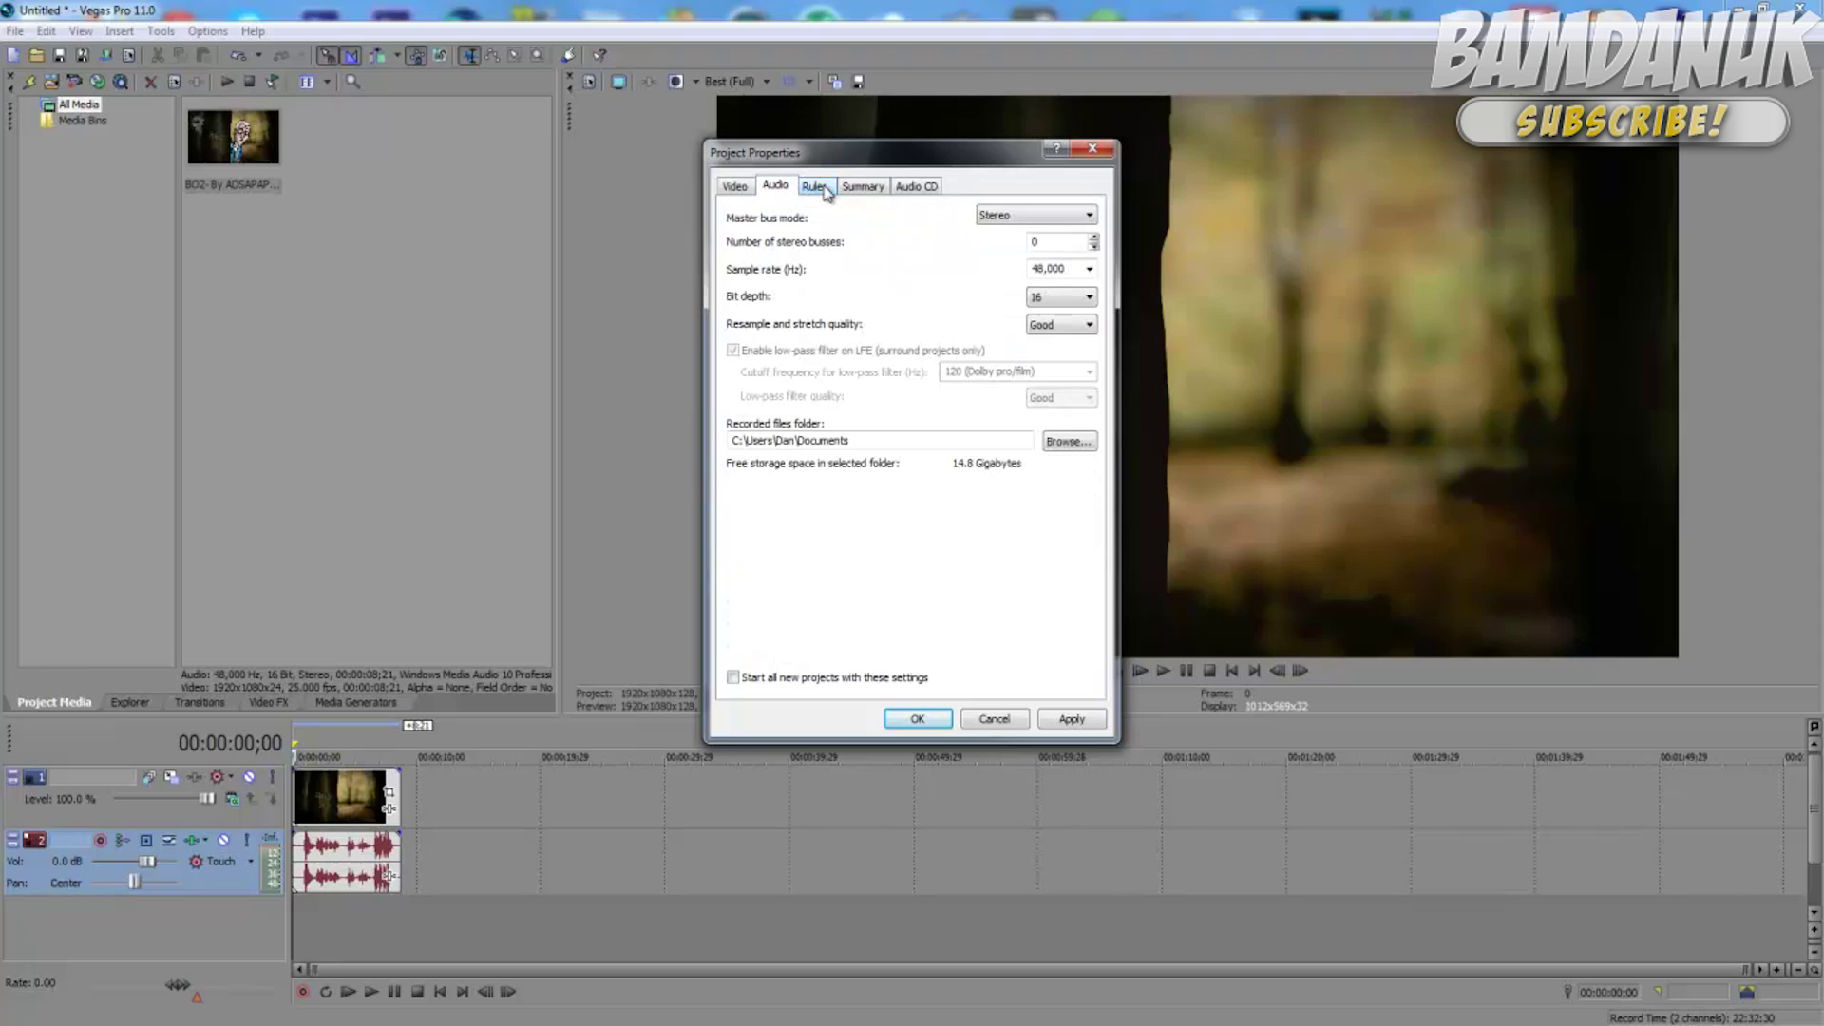
{"action": "left_click", "coordinate": [817, 188]}
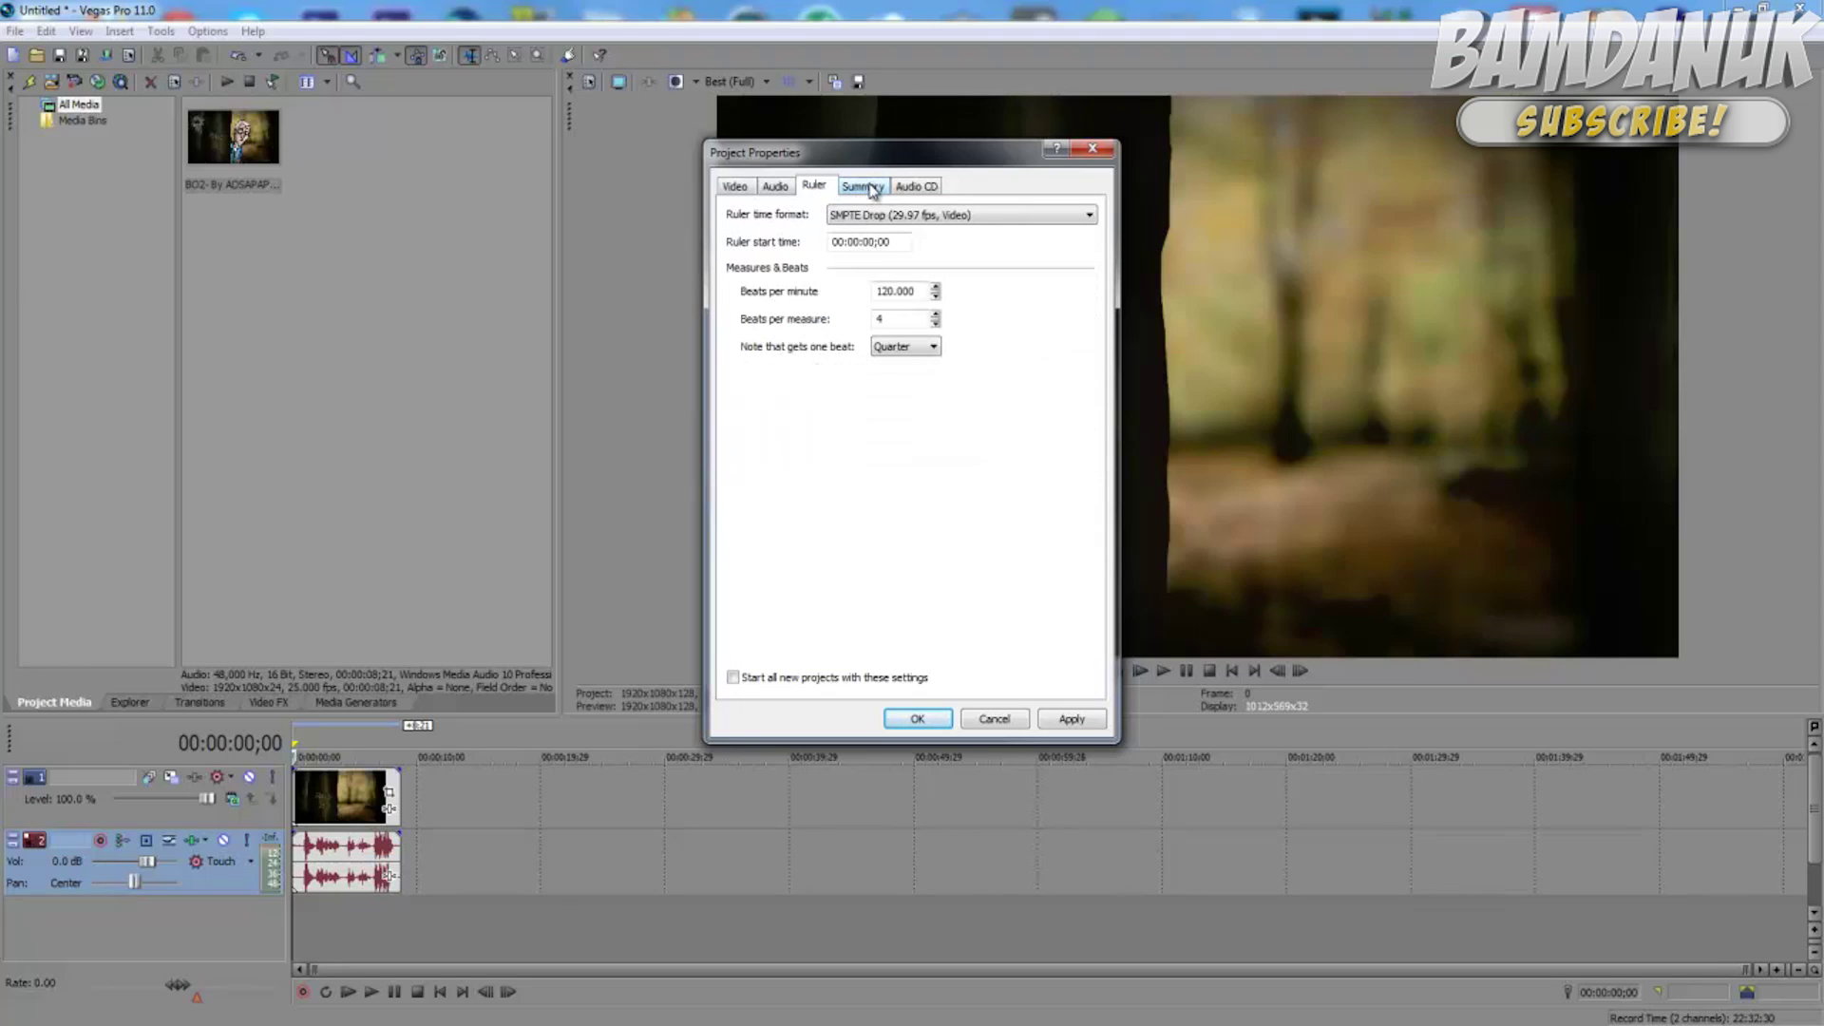
{"action": "left_click", "coordinate": [872, 187]}
{"action": "left_click", "coordinate": [916, 188]}
{"action": "left_click", "coordinate": [739, 187]}
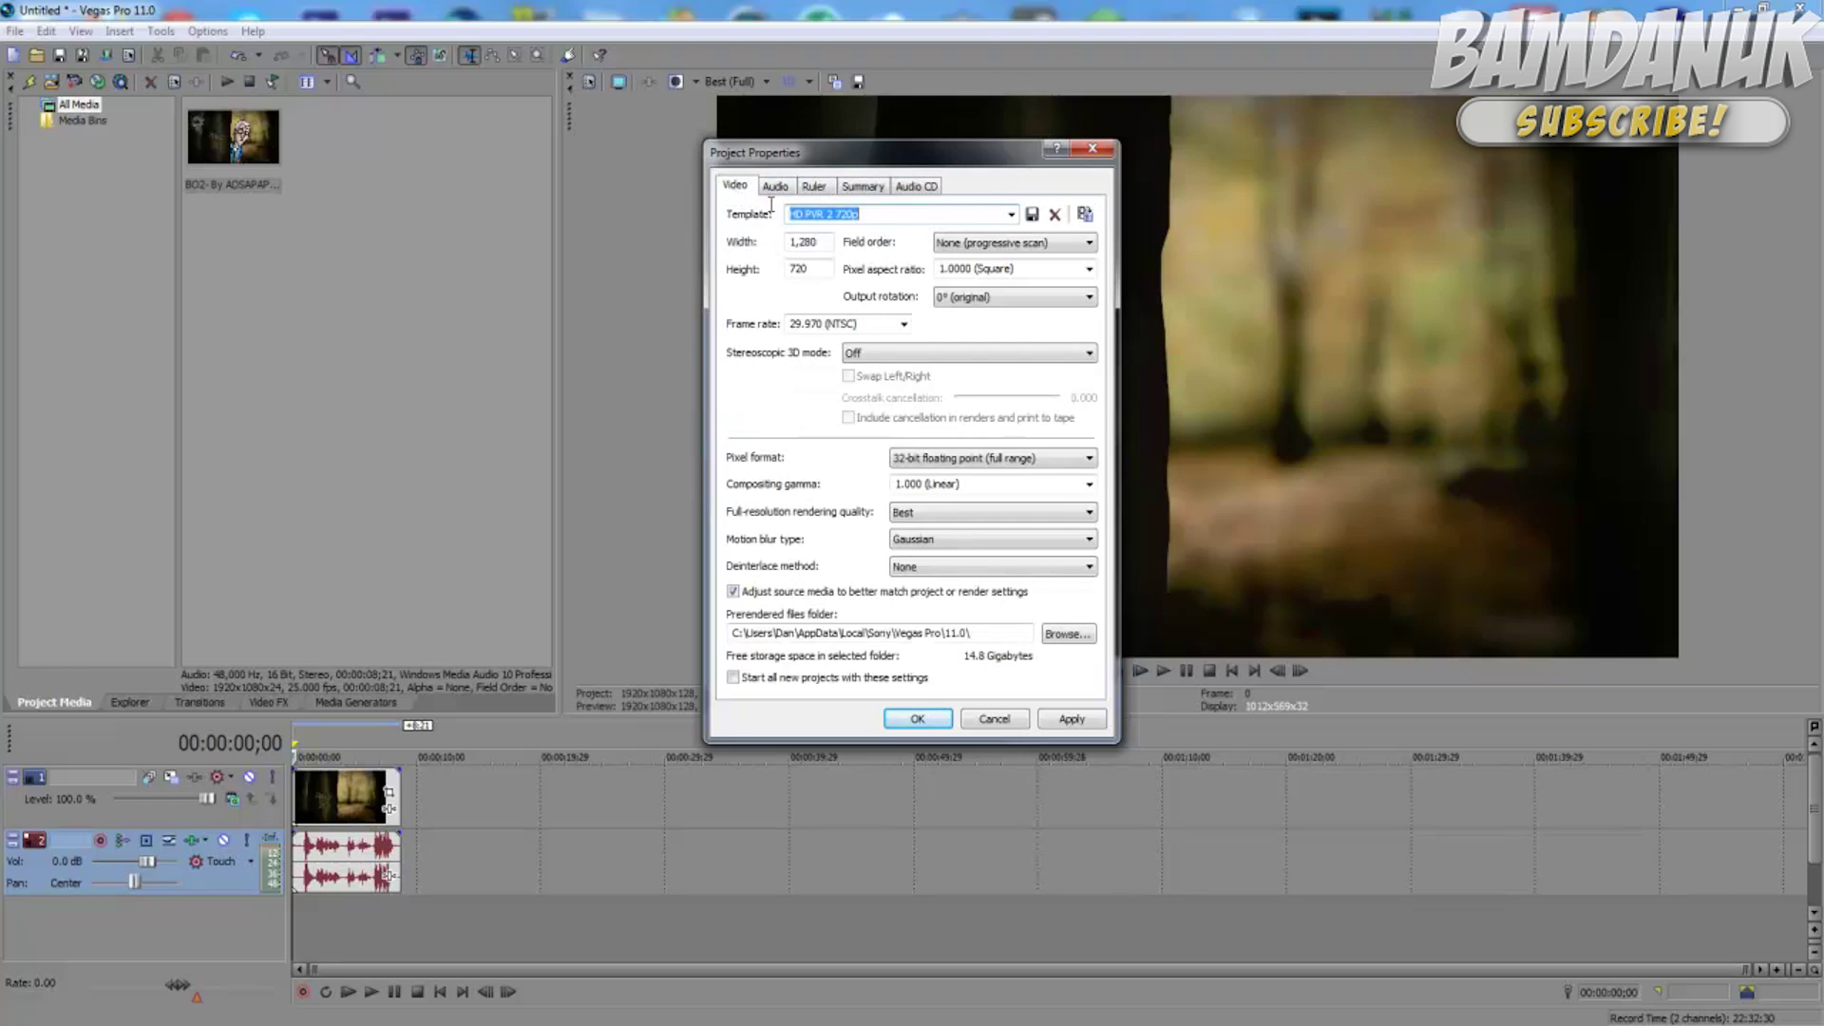
{"action": "left_click_drag", "start_coordinate": [926, 722], "coordinate": [1027, 730]}
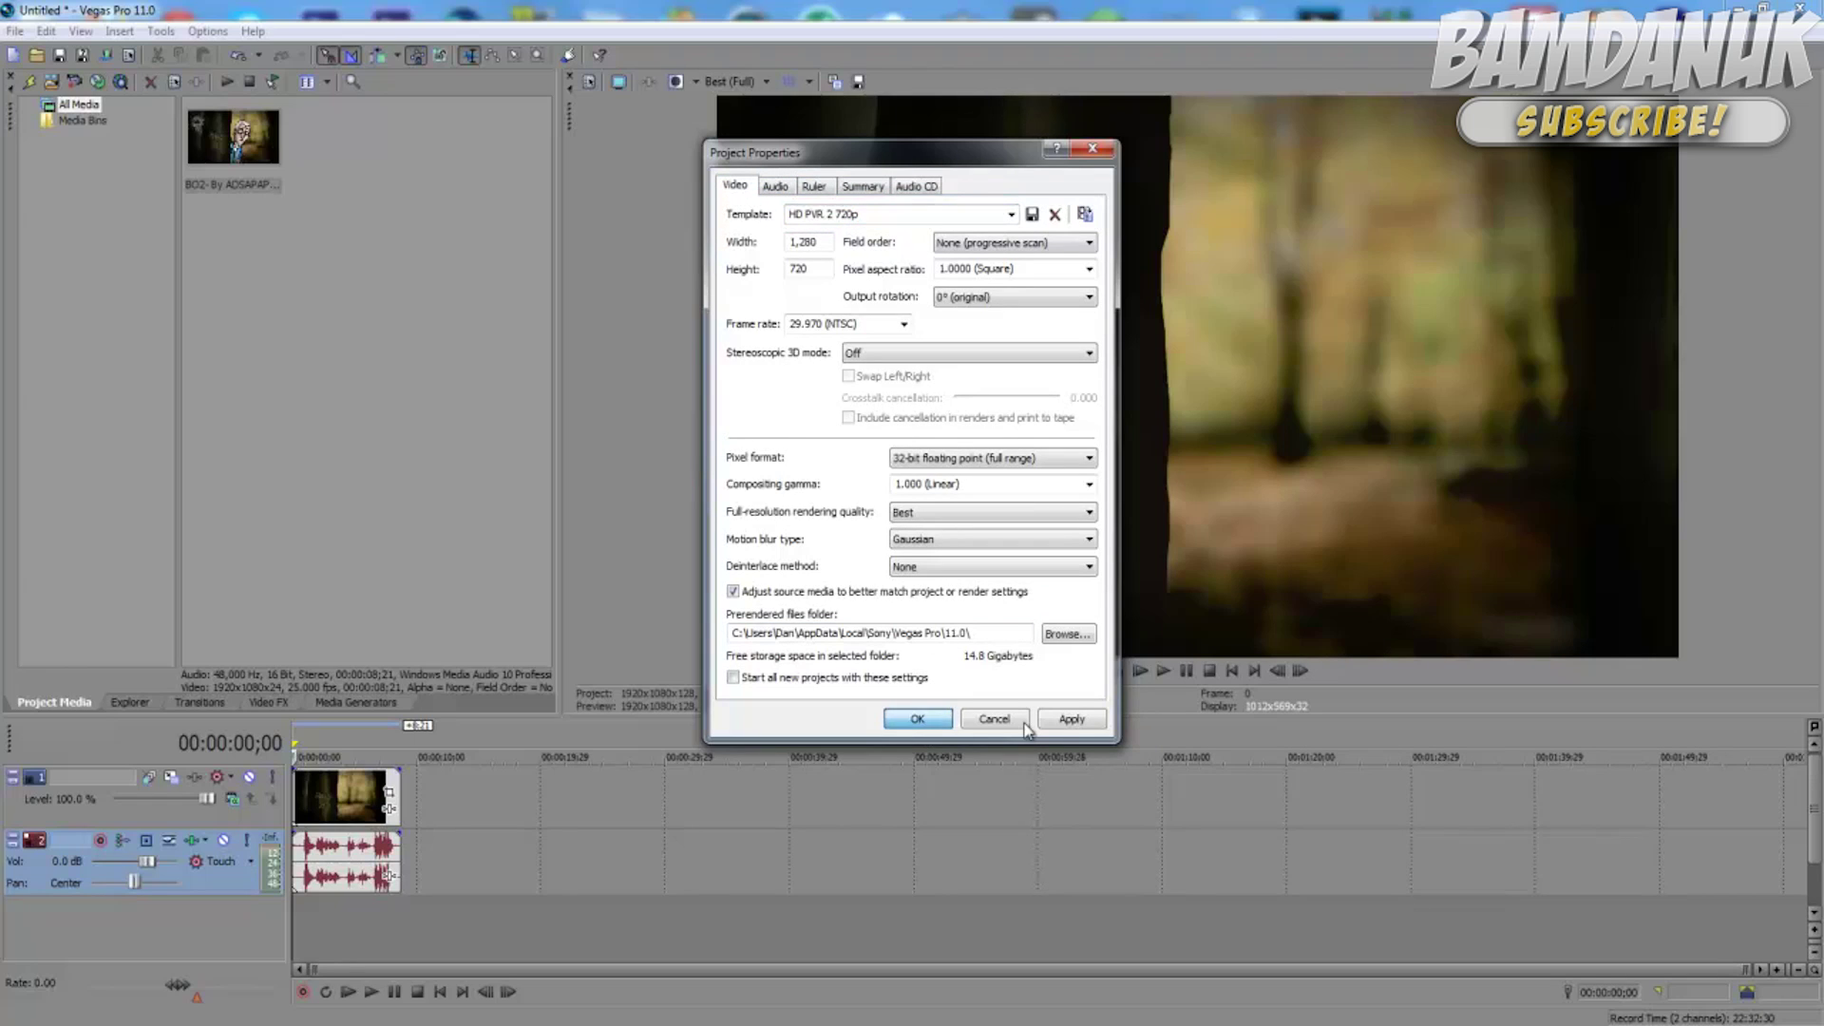
{"action": "left_click", "coordinate": [1025, 726]}
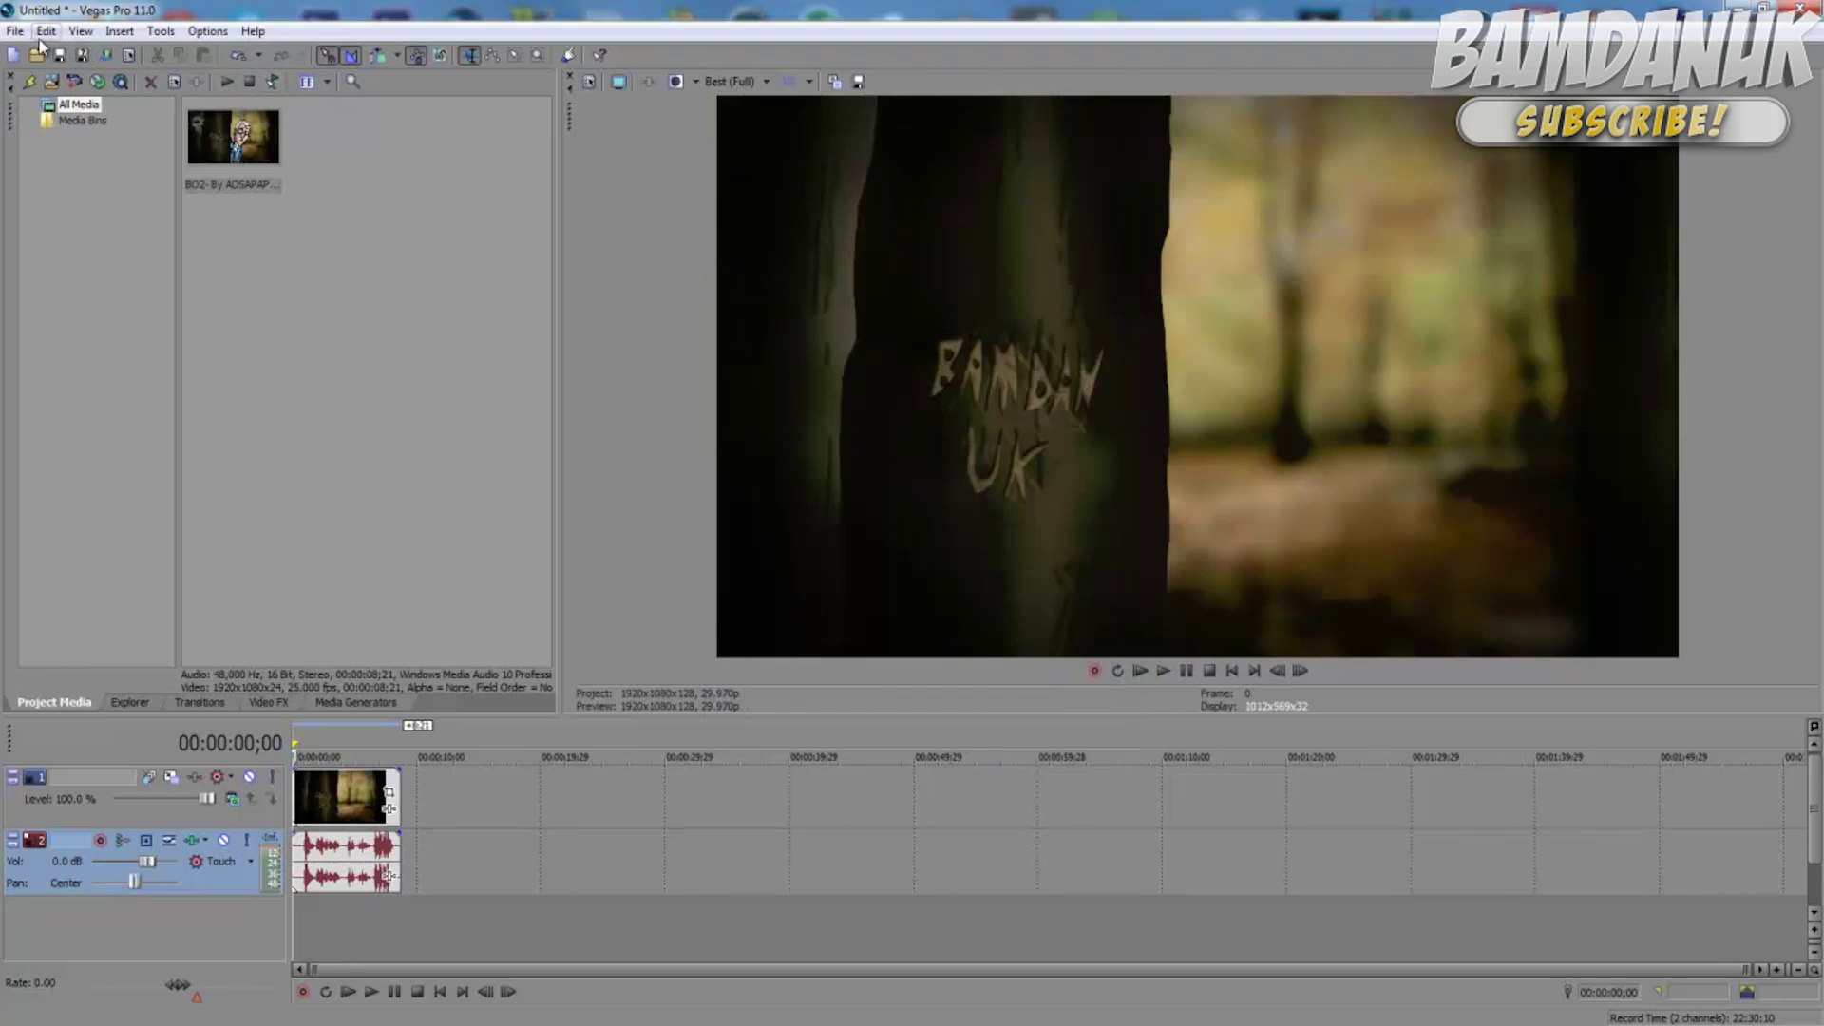
Open Render As, show all output formats, and select the Internet HD 1080p template
{"action": "left_click", "coordinate": [105, 54]}
{"action": "left_click_drag", "start_coordinate": [237, 204], "coordinate": [903, 237]}
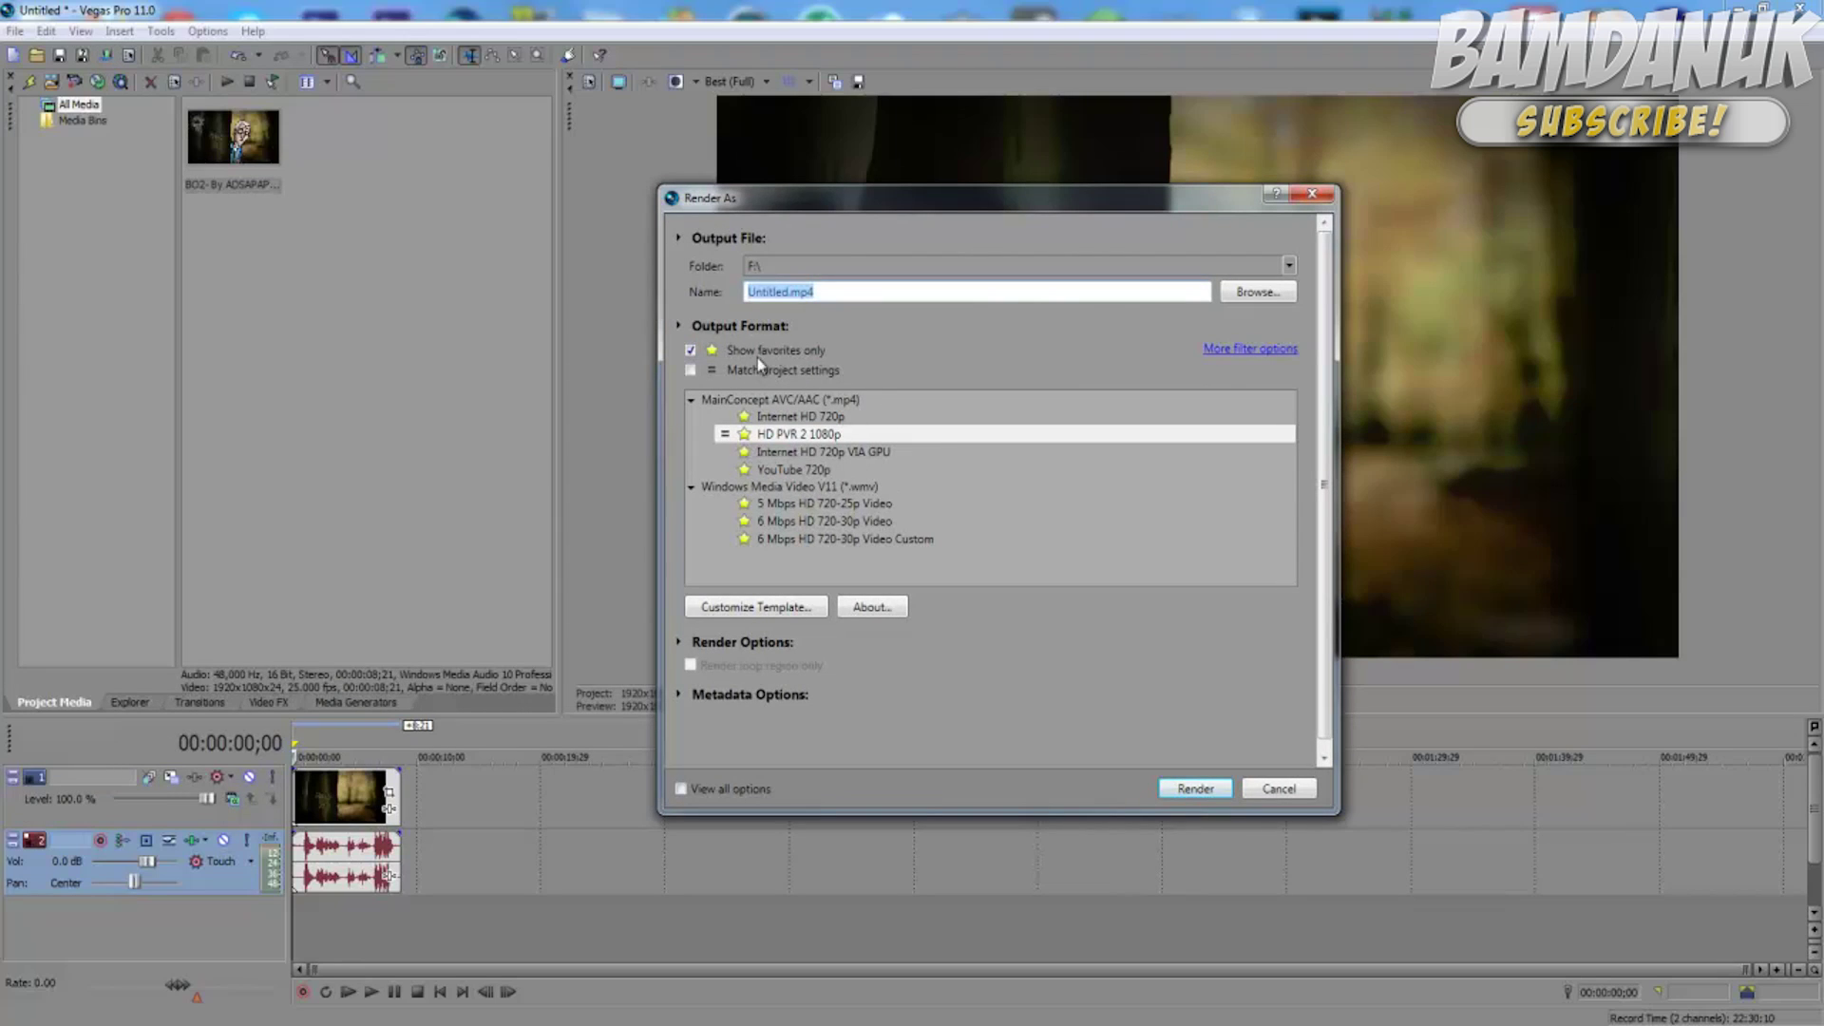
{"action": "left_click", "coordinate": [691, 351]}
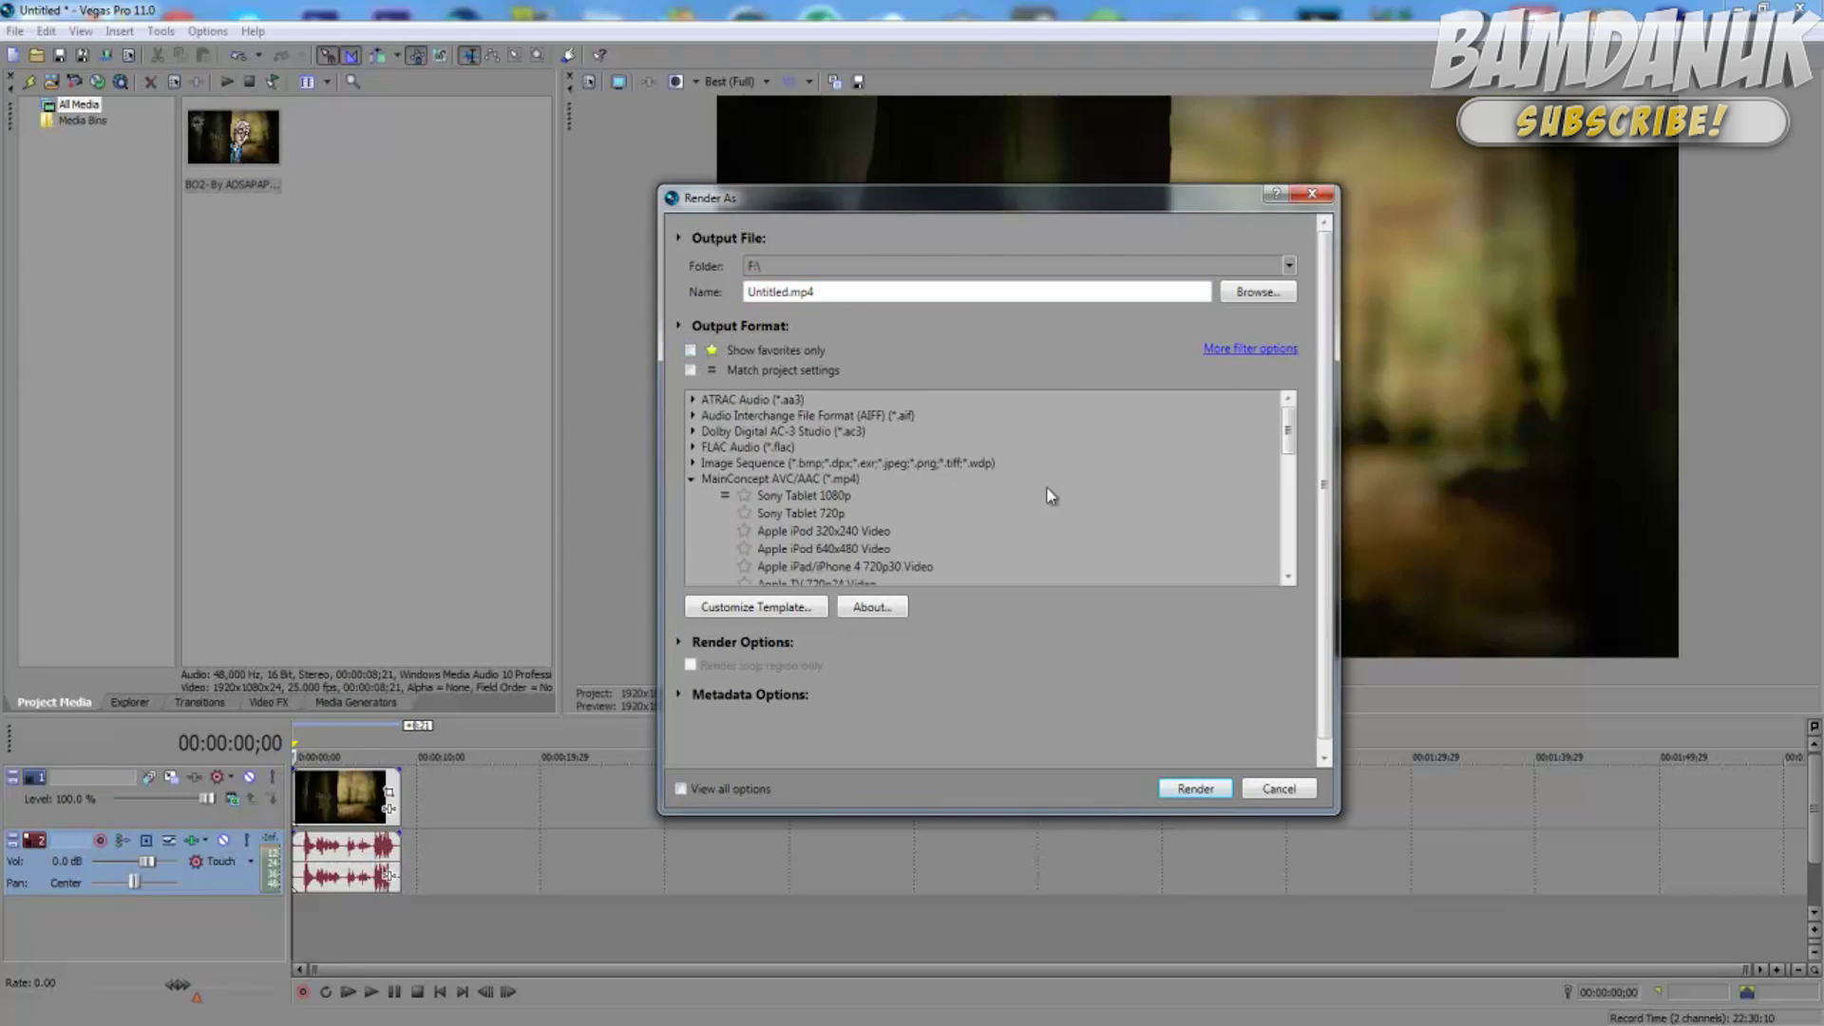
{"action": "mouse_move", "coordinate": [1288, 431]}
{"action": "left_mouse_down"}
{"action": "mouse_move", "coordinate": [1288, 452]}
{"action": "mouse_move", "coordinate": [1288, 431]}
{"action": "left_mouse_up"}
{"action": "left_click_drag", "start_coordinate": [1289, 432], "coordinate": [1292, 454]}
{"action": "left_click", "coordinate": [780, 528]}
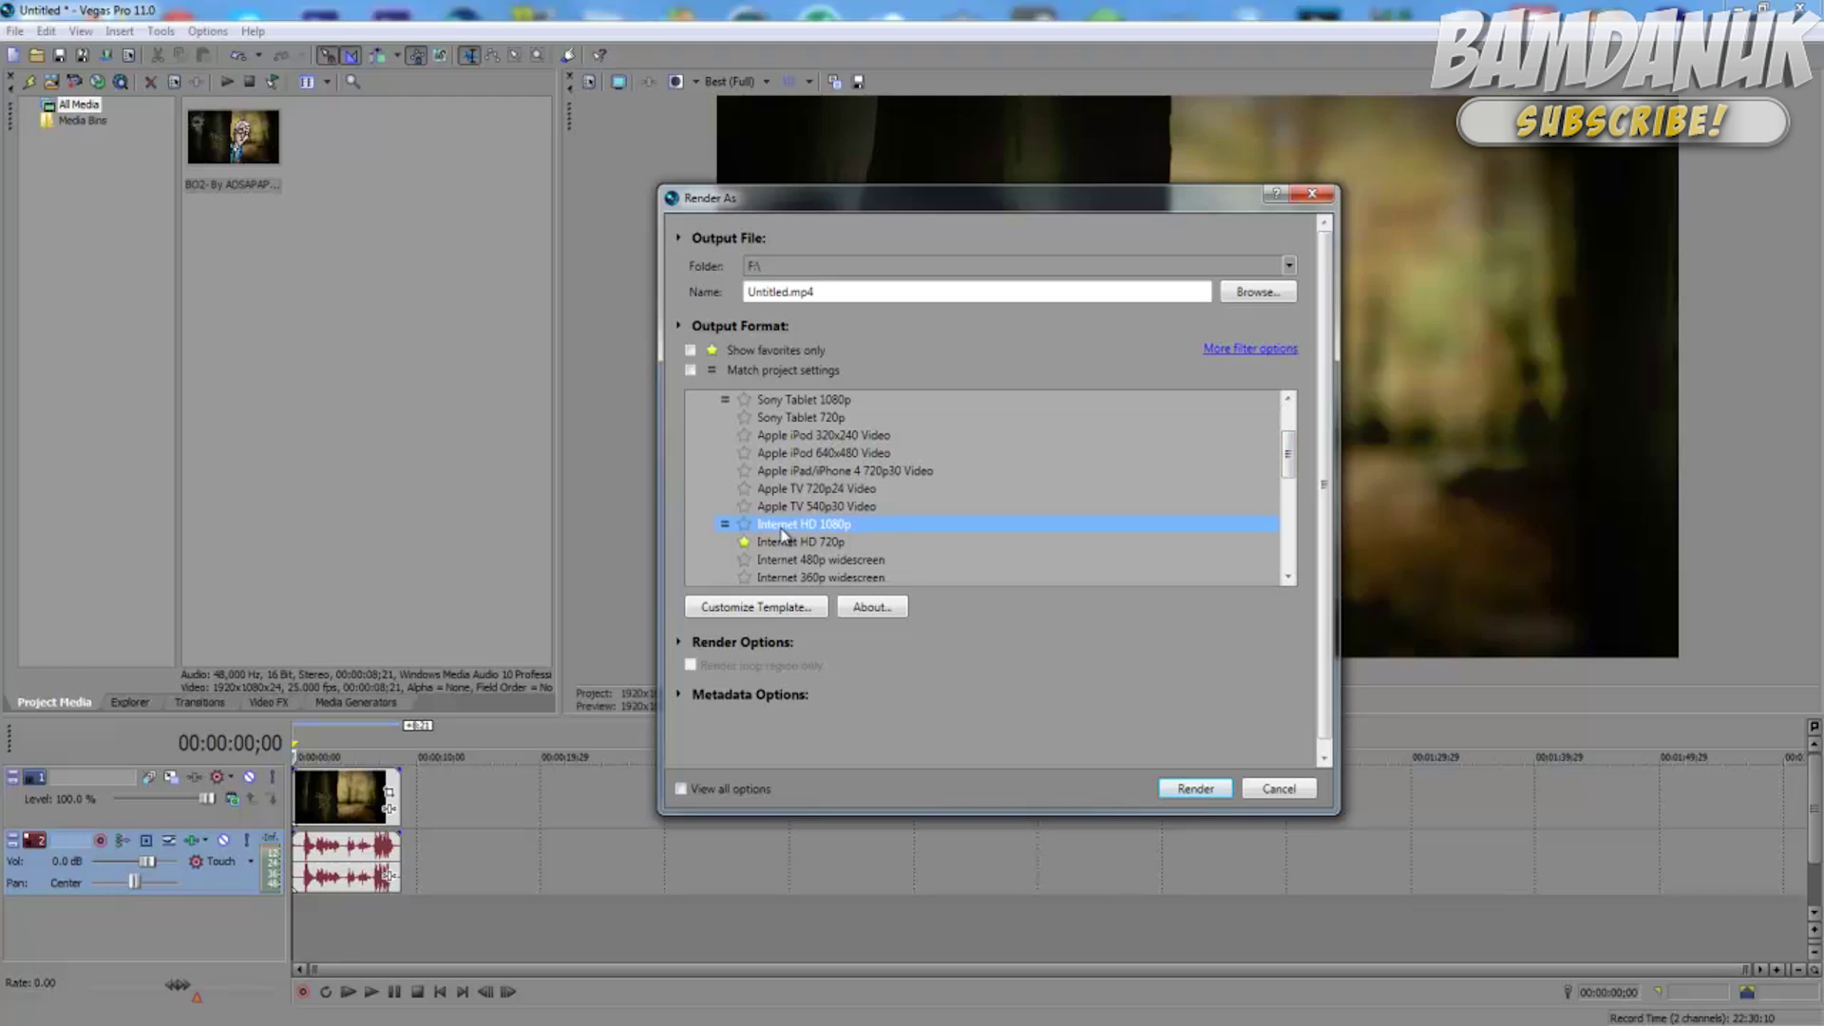
Switch to the favourite HD PVR 2 1080p template and open its custom settings
{"action": "left_click", "coordinate": [810, 608]}
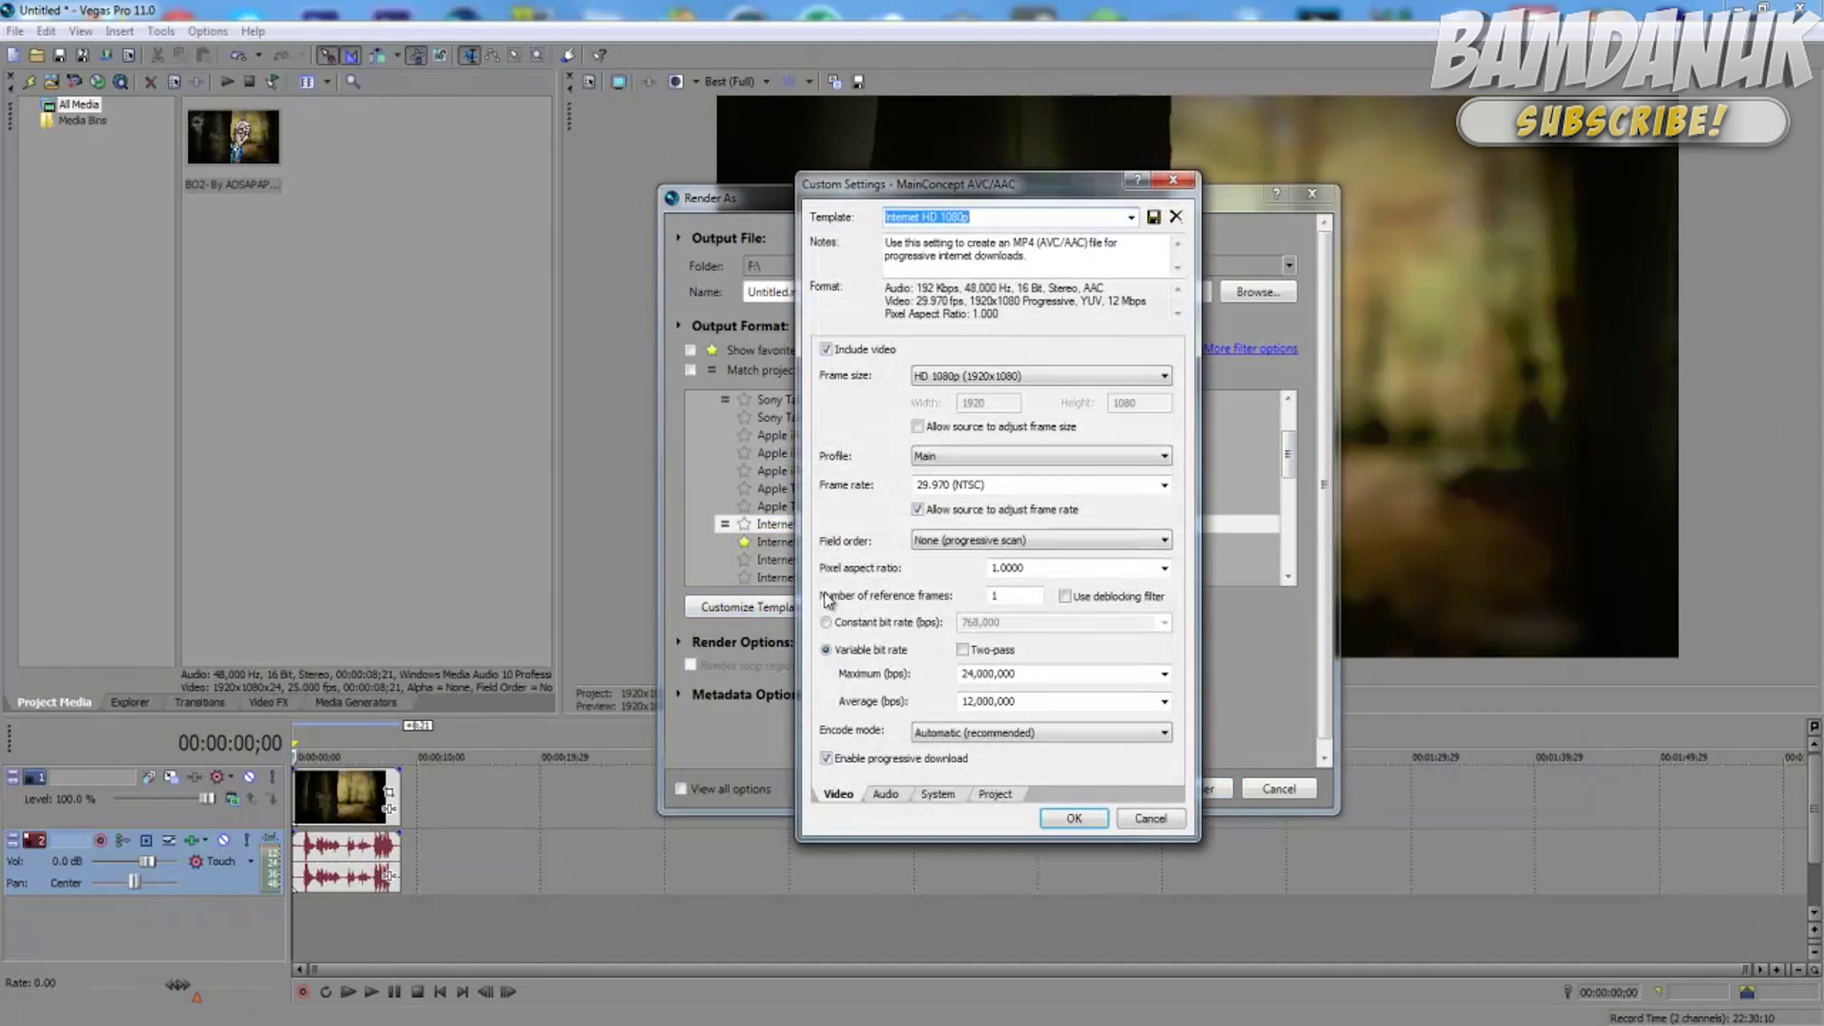
{"action": "left_click", "coordinate": [1174, 180]}
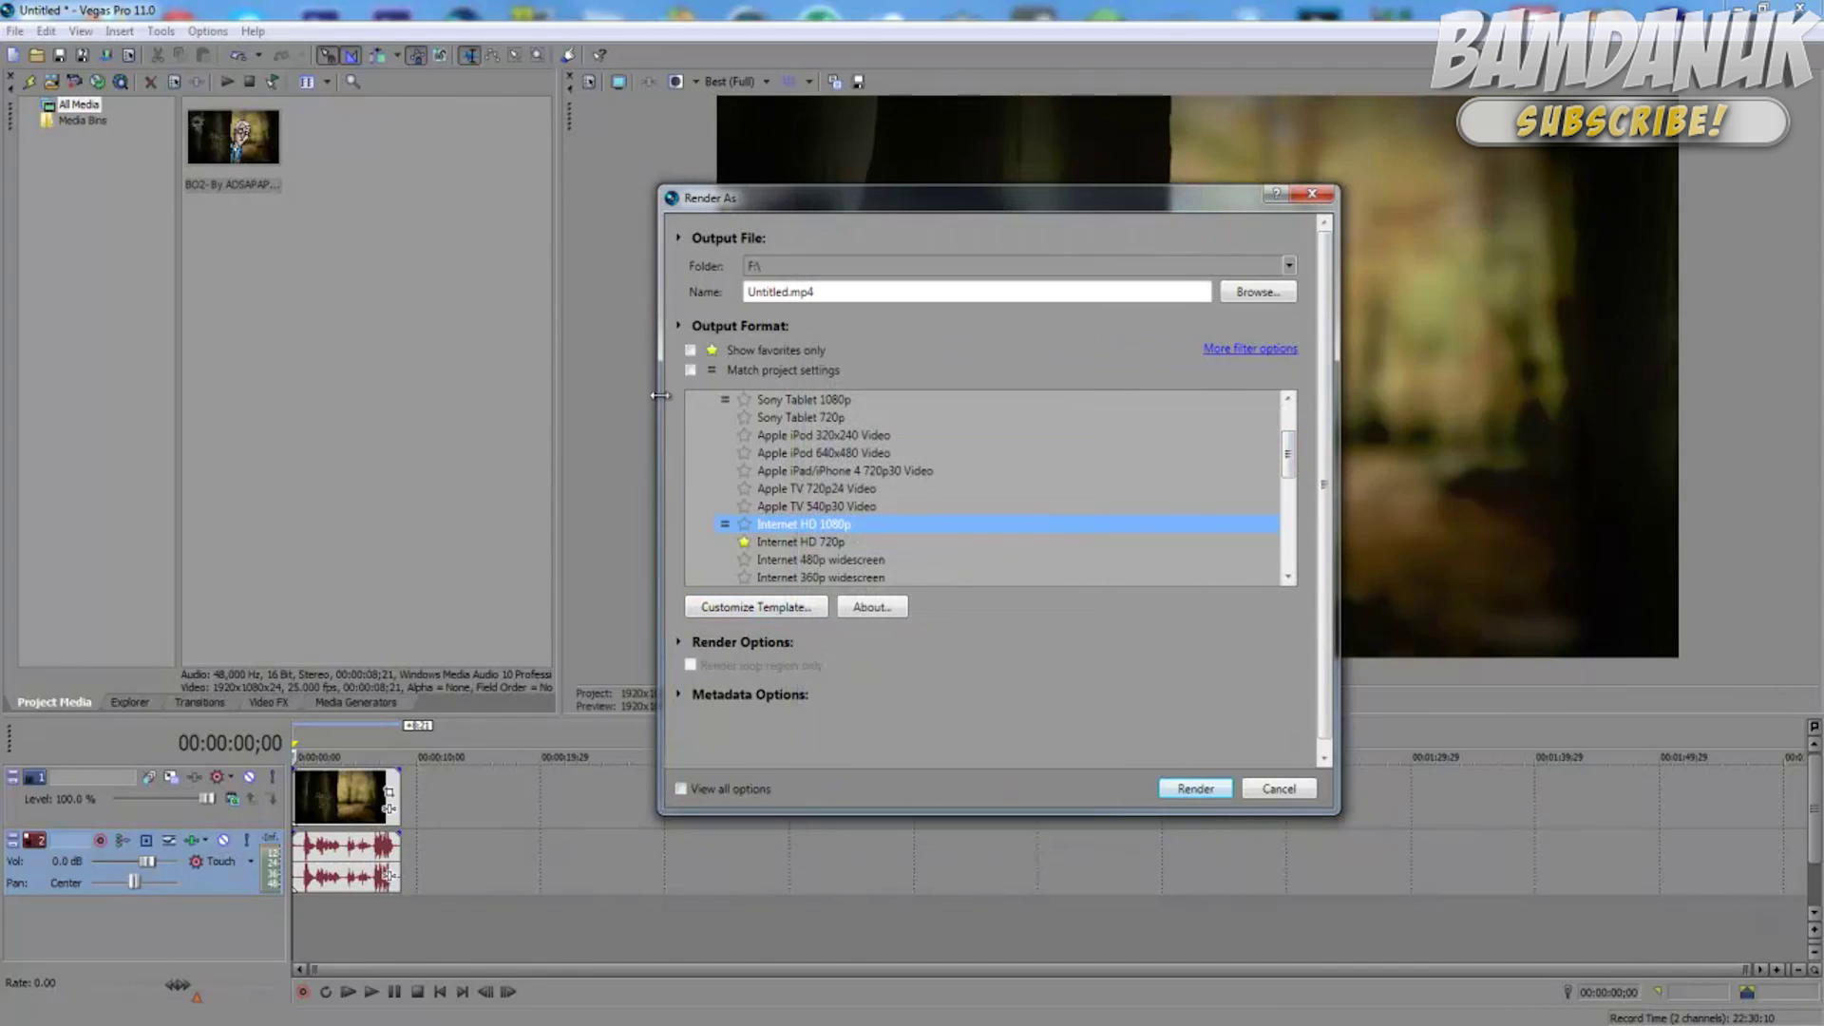
{"action": "left_click", "coordinate": [690, 350]}
{"action": "left_click", "coordinate": [799, 435]}
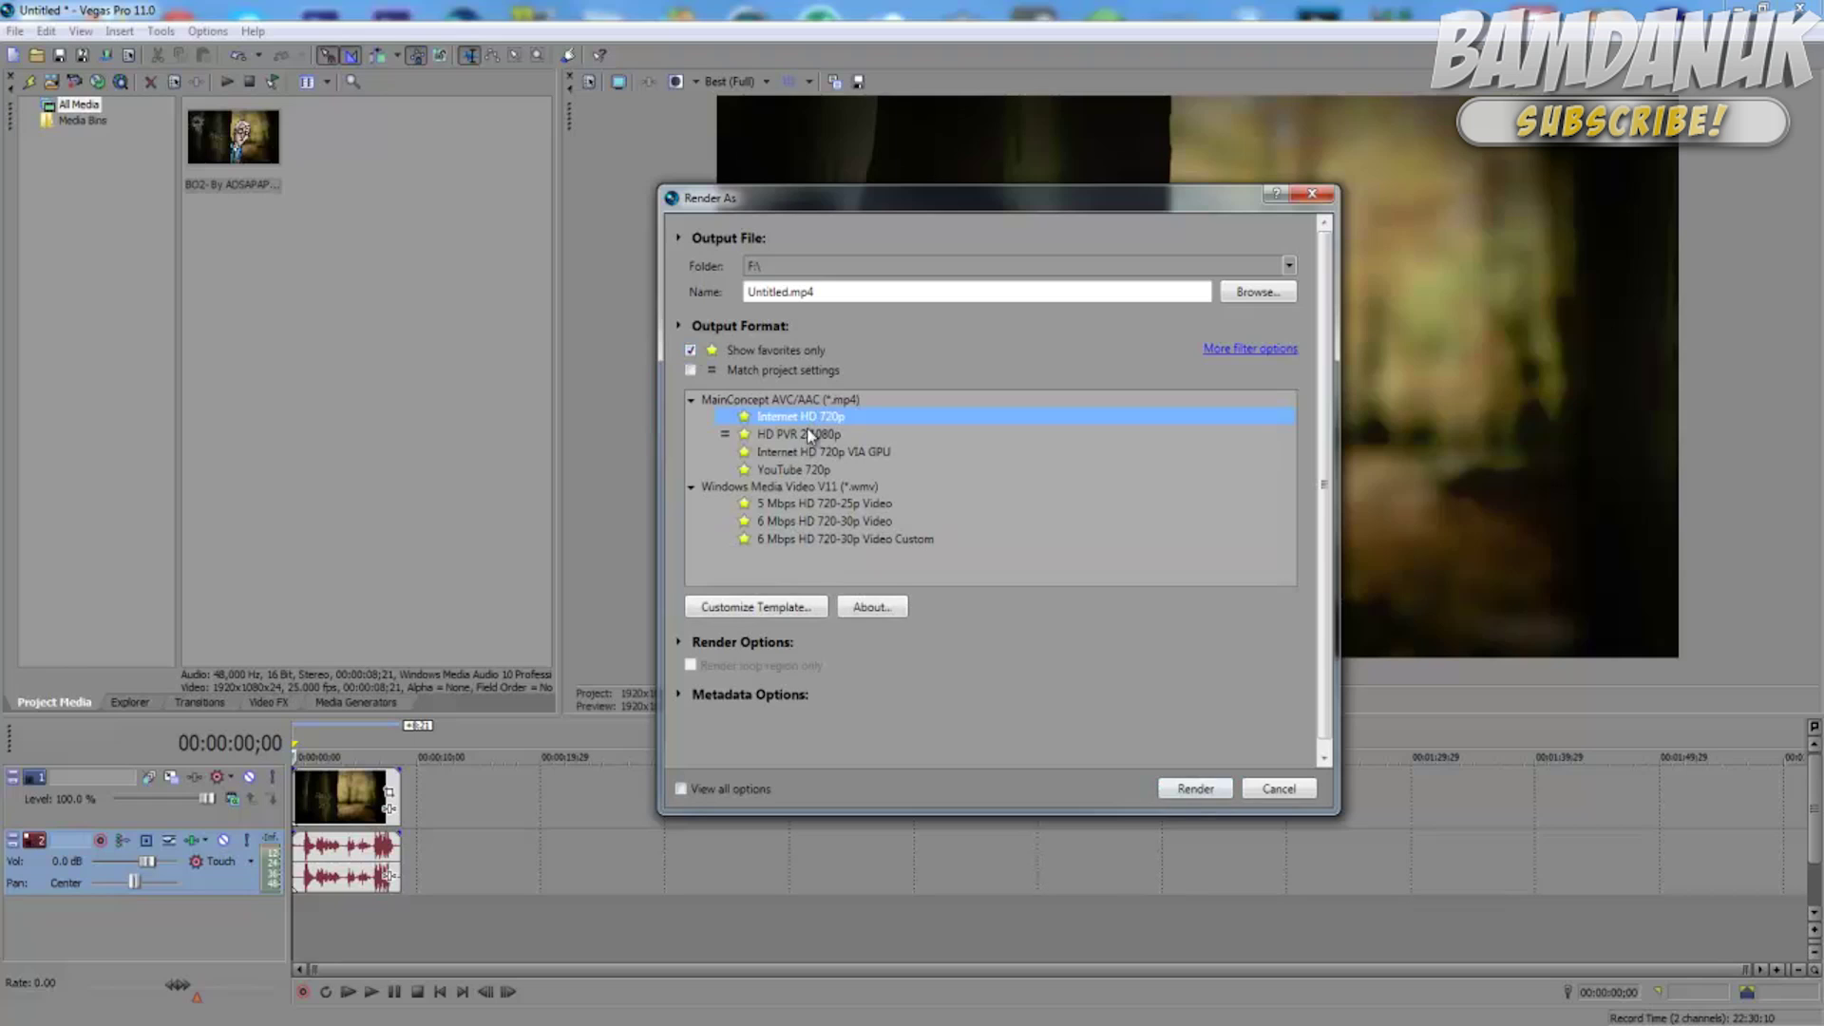
{"action": "left_click", "coordinate": [768, 613]}
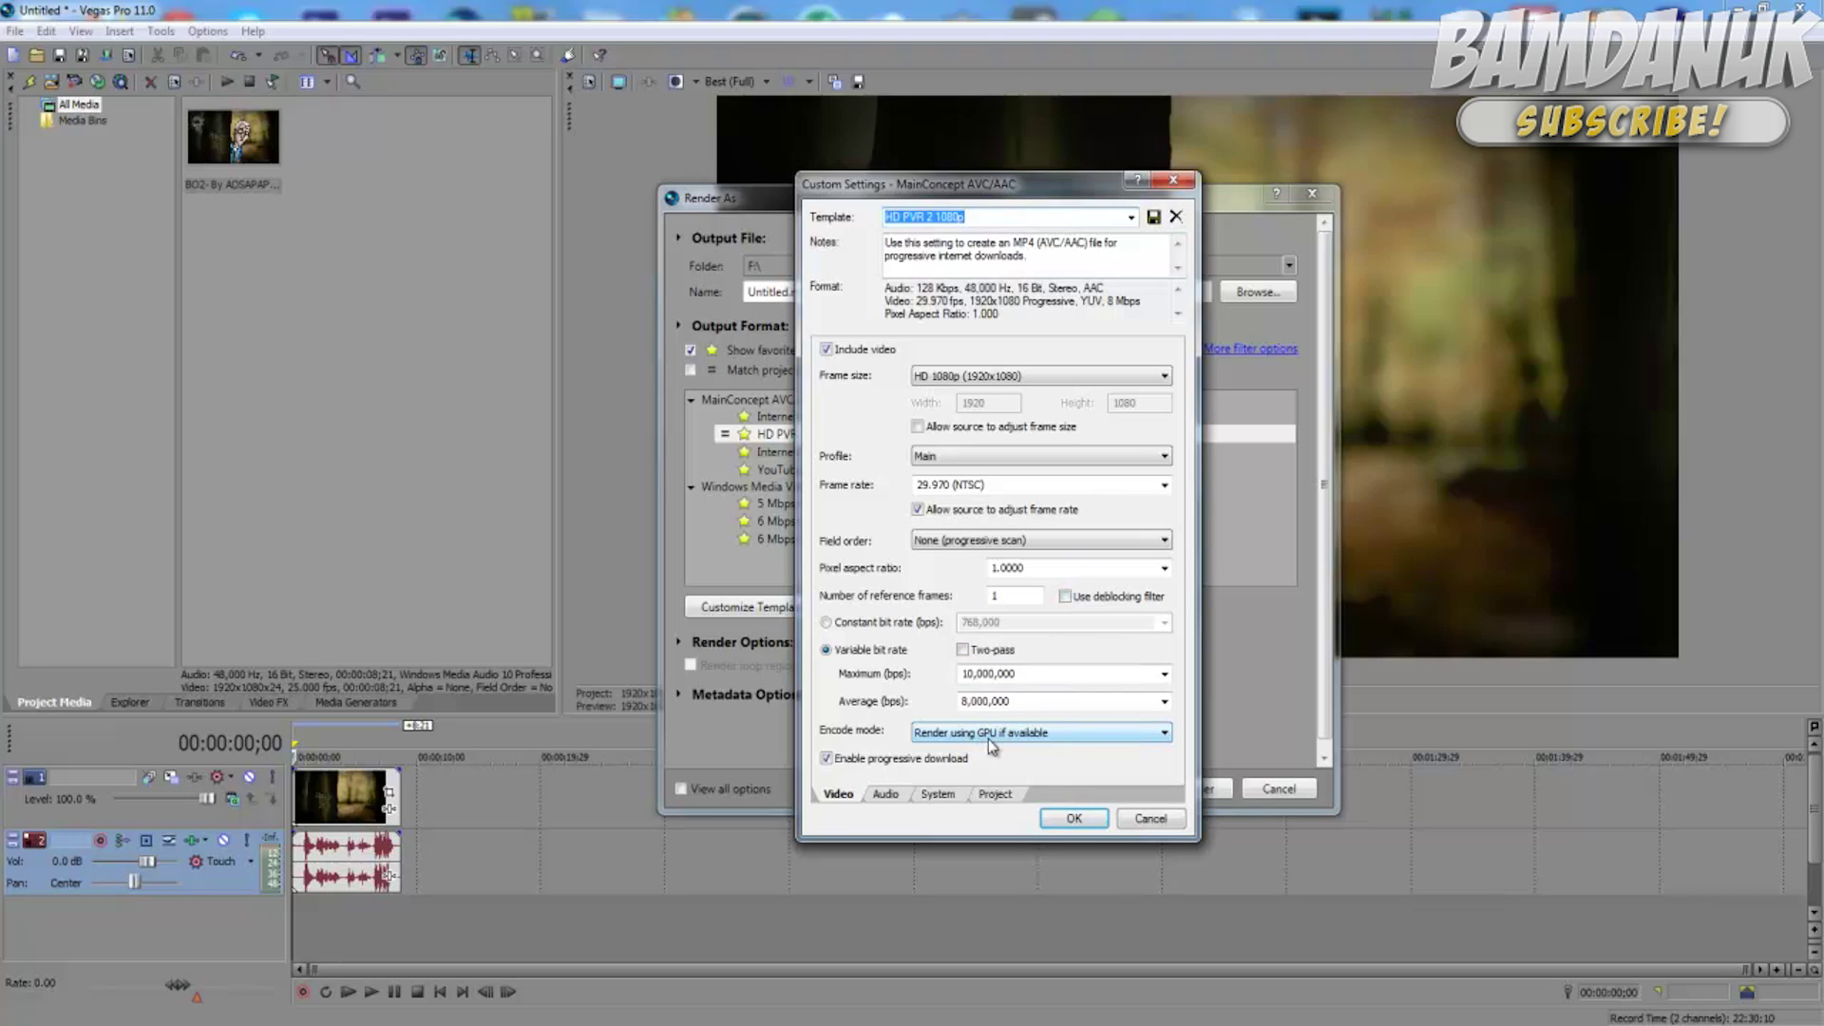
Keep encode mode at 'Render using GPU if available' and view the 48,000 Hz, 128,000 bps audio
{"action": "left_click", "coordinate": [1009, 739]}
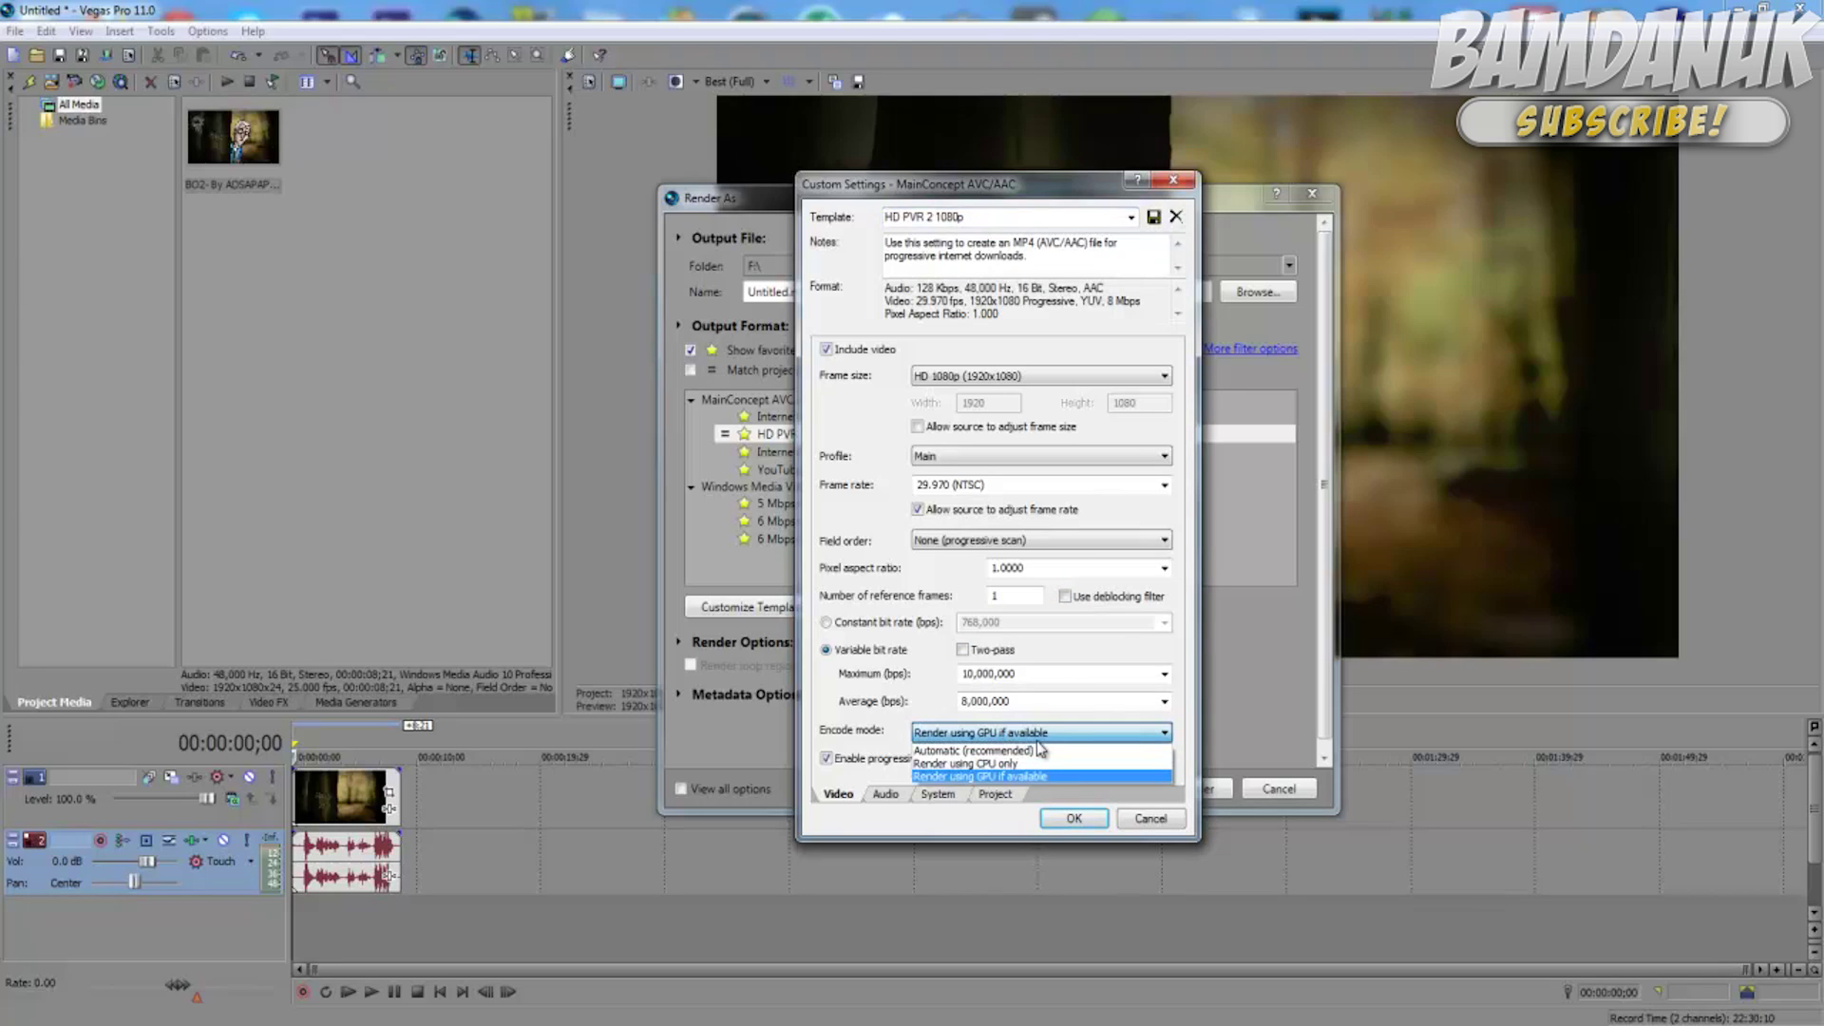
{"action": "left_click", "coordinate": [1037, 740]}
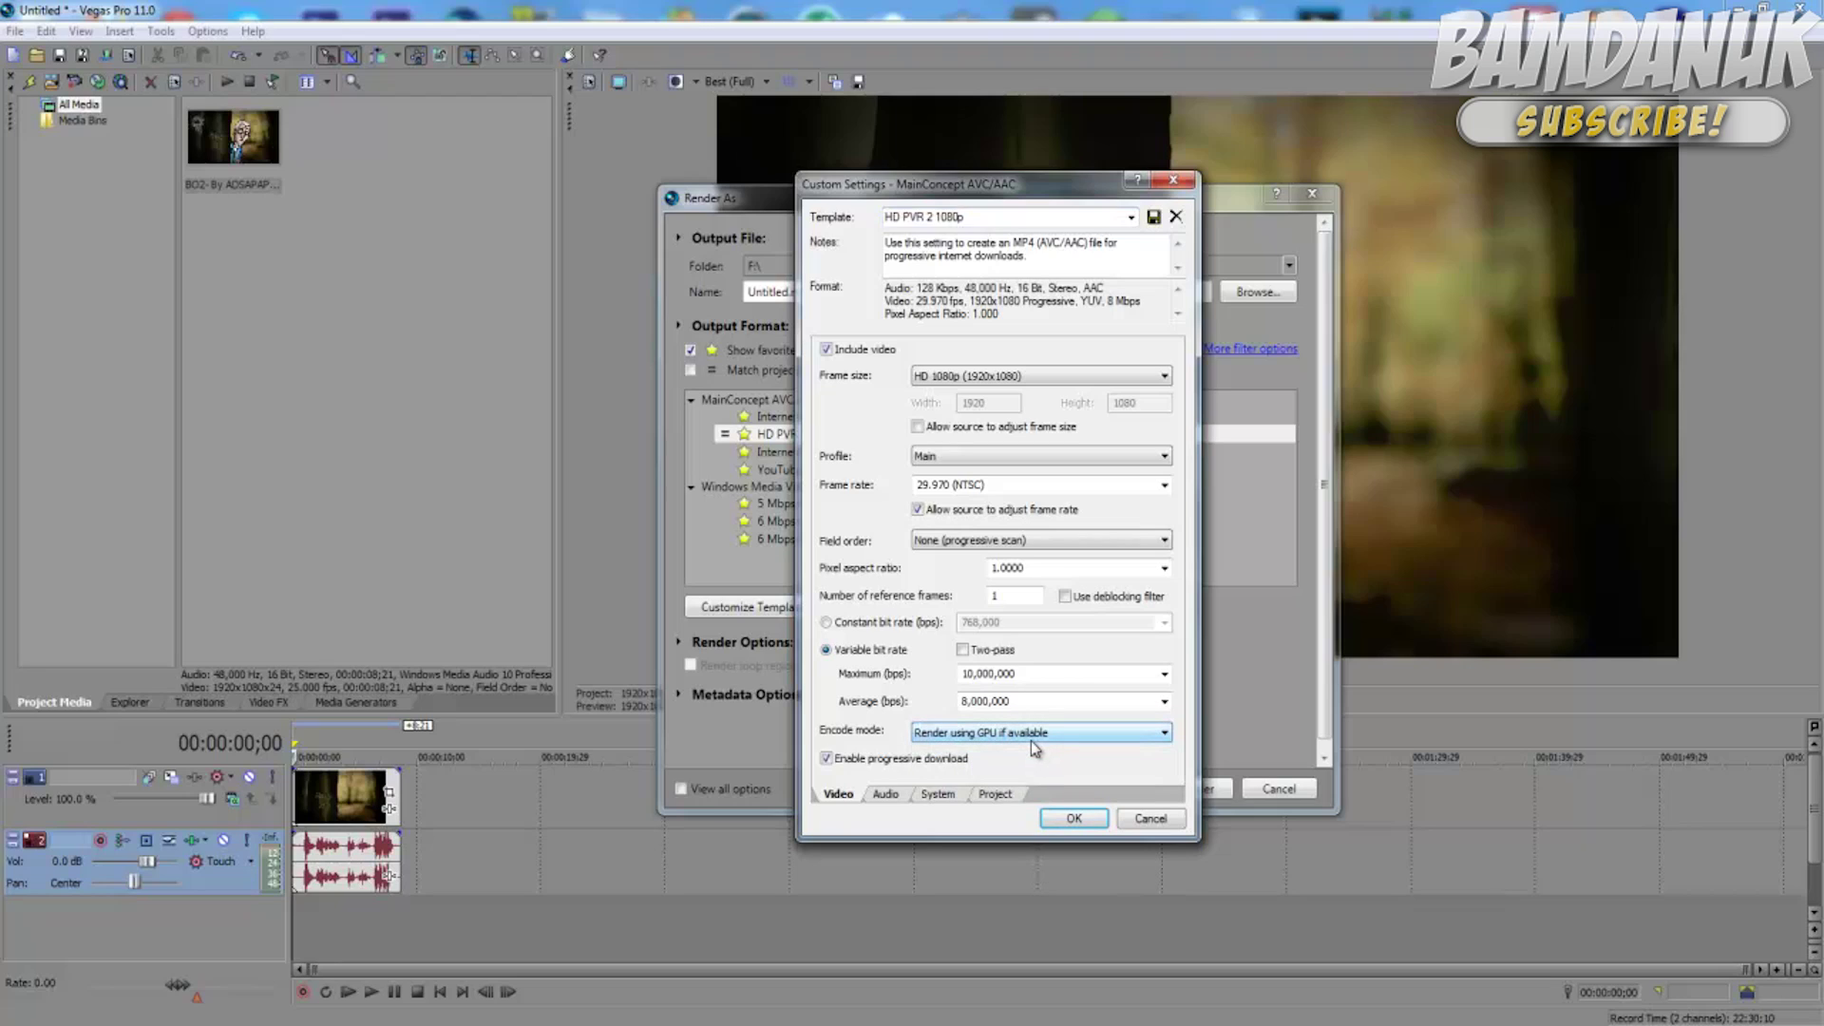
{"action": "left_click", "coordinate": [1003, 701]}
{"action": "left_click", "coordinate": [974, 465]}
{"action": "left_click", "coordinate": [886, 795]}
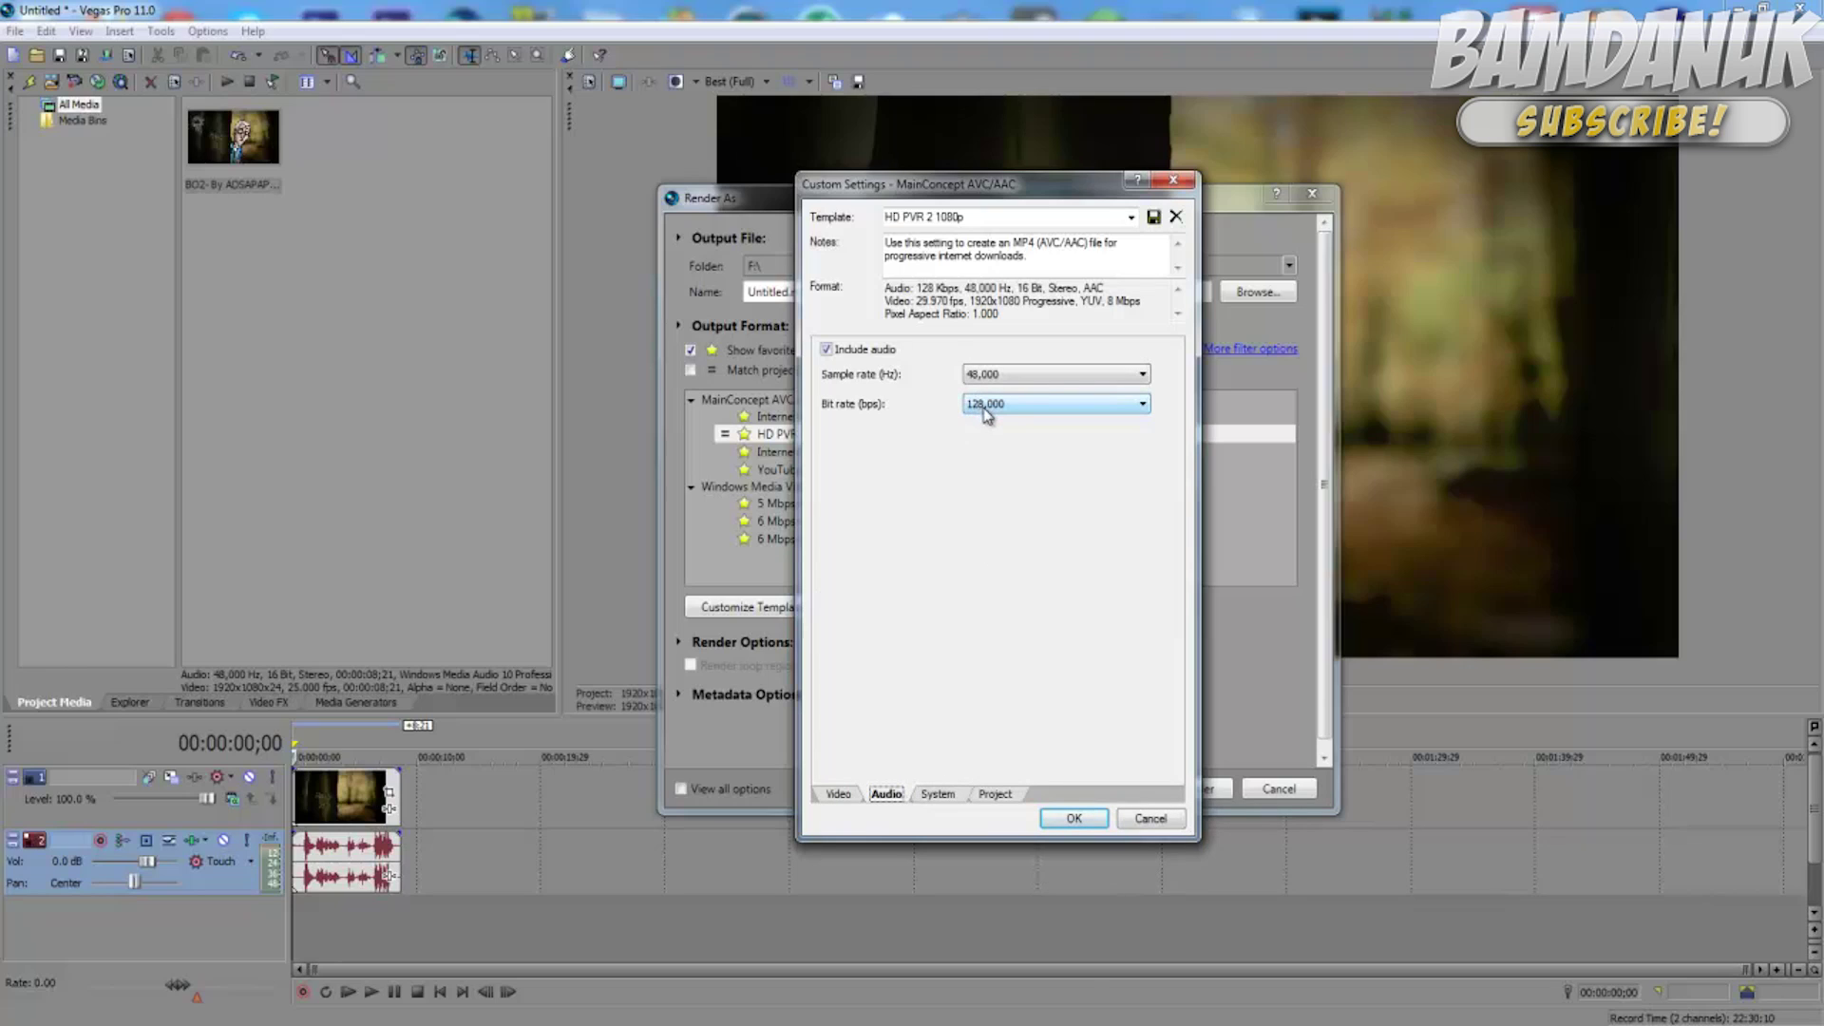
Run the System tab's GPU check, which reports OpenCL available
{"action": "left_click", "coordinate": [939, 795]}
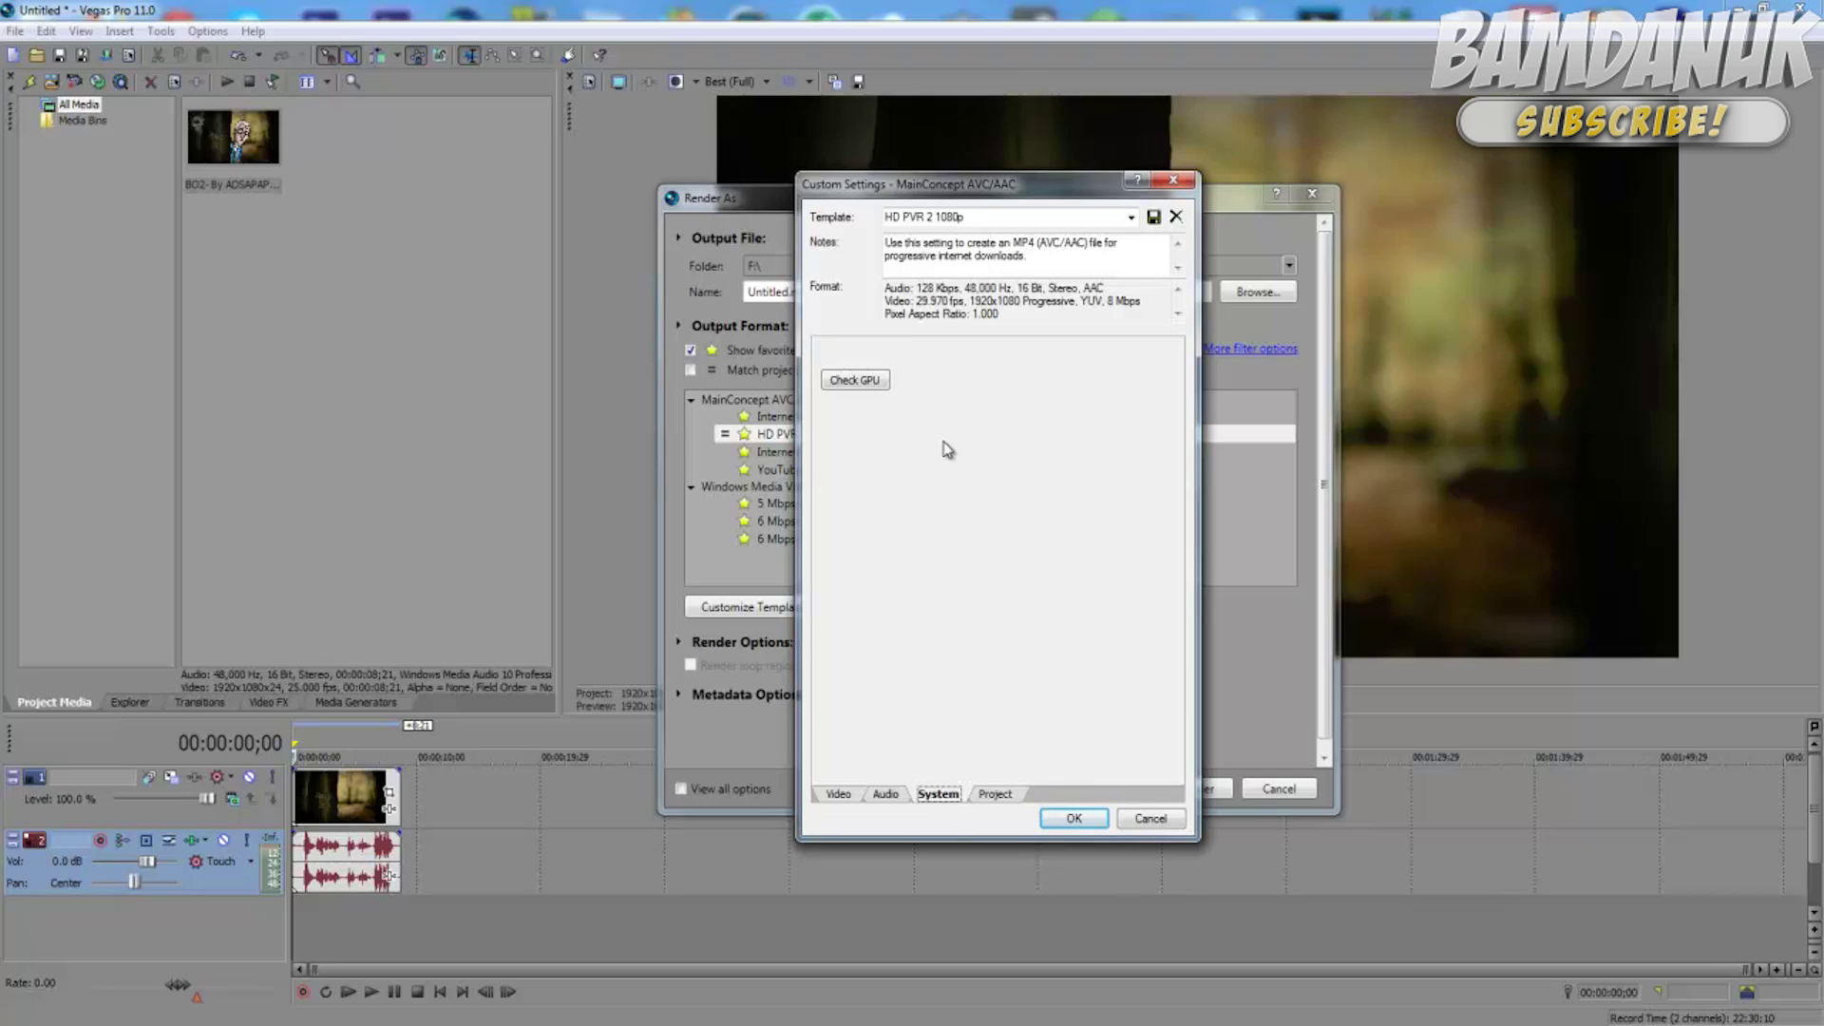
{"action": "left_click", "coordinate": [874, 390]}
{"action": "left_click", "coordinate": [874, 389]}
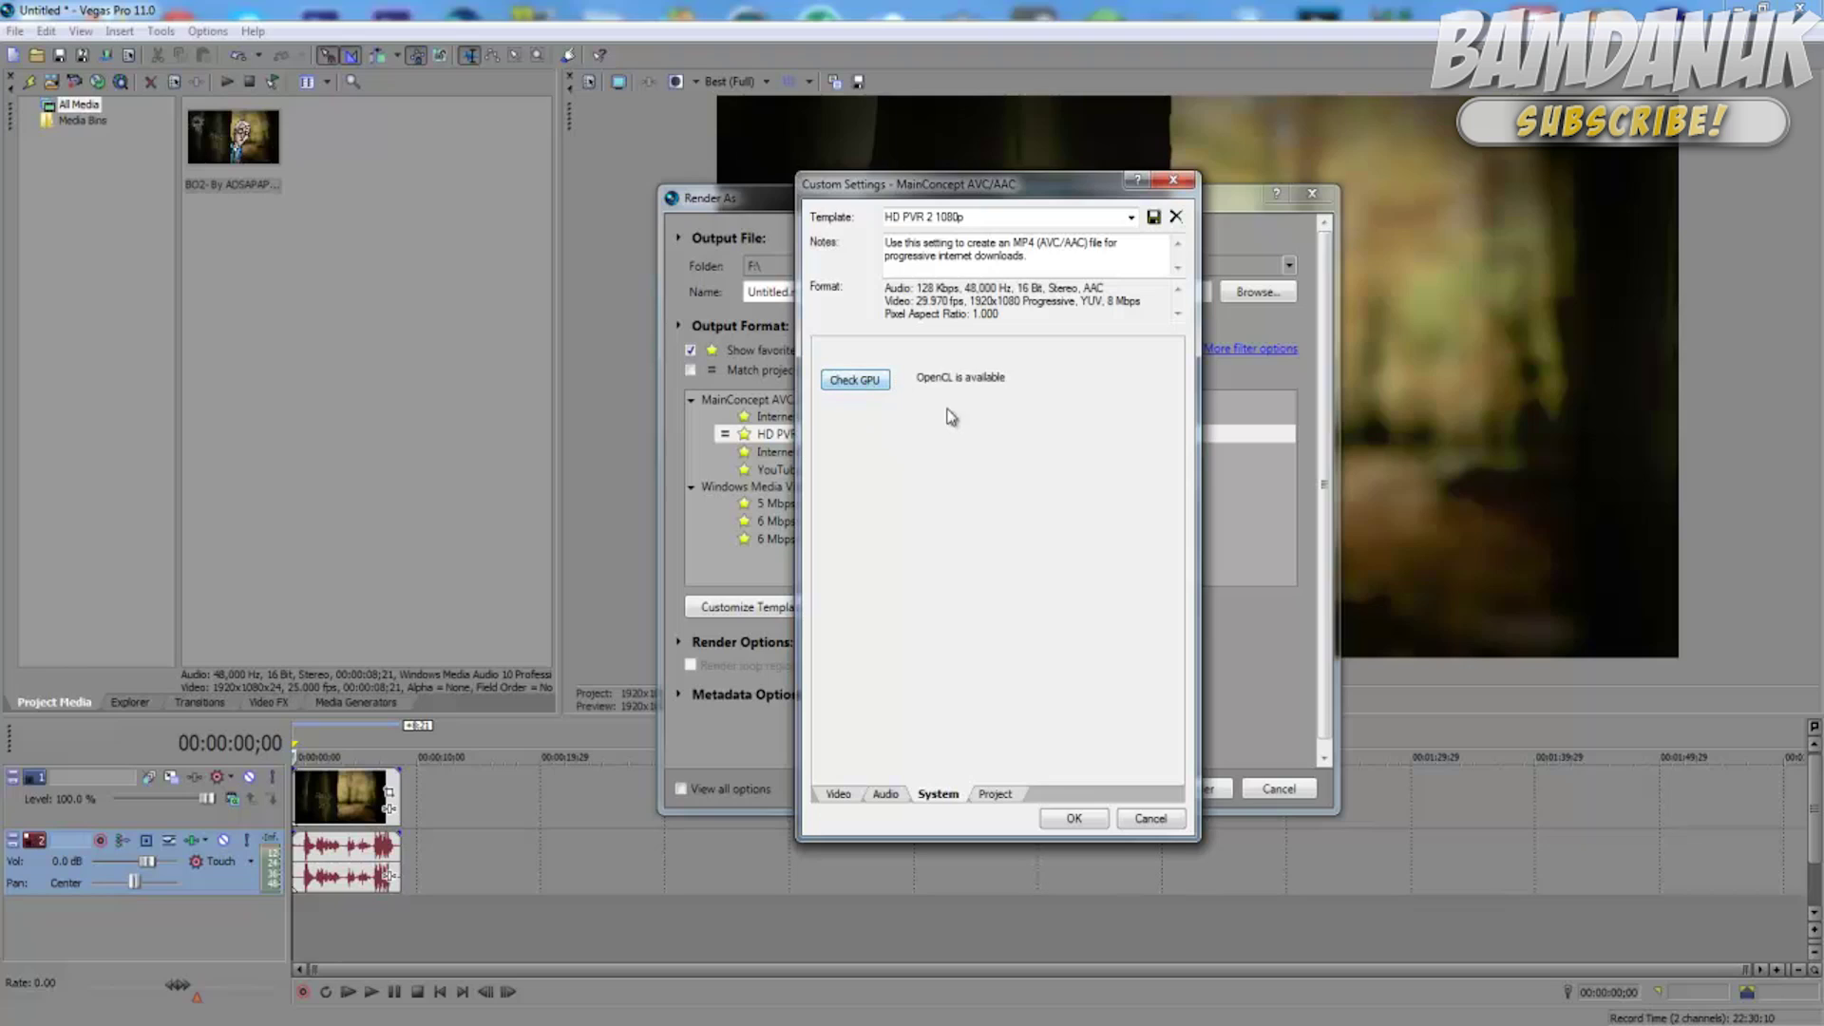
Keep video rendering quality at Best, return to the Video tab, and dismiss the 1080p settings
{"action": "left_click", "coordinate": [996, 794]}
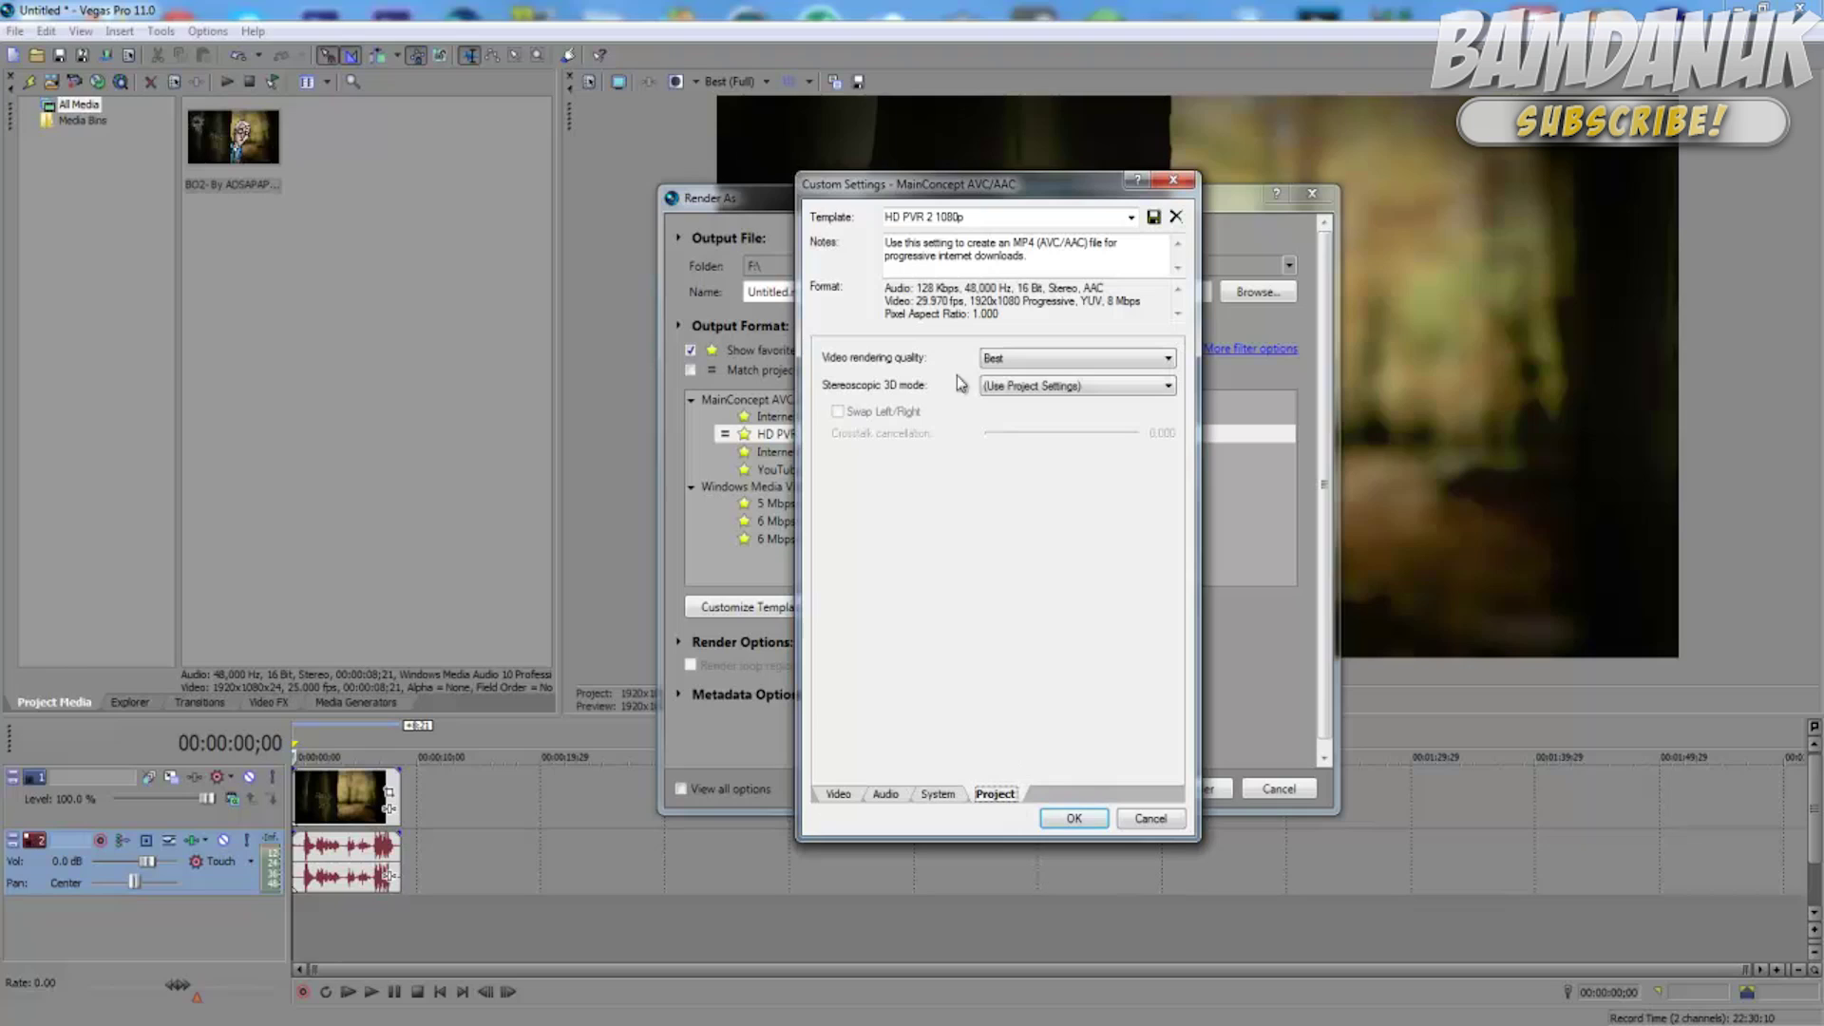
{"action": "left_click", "coordinate": [993, 359]}
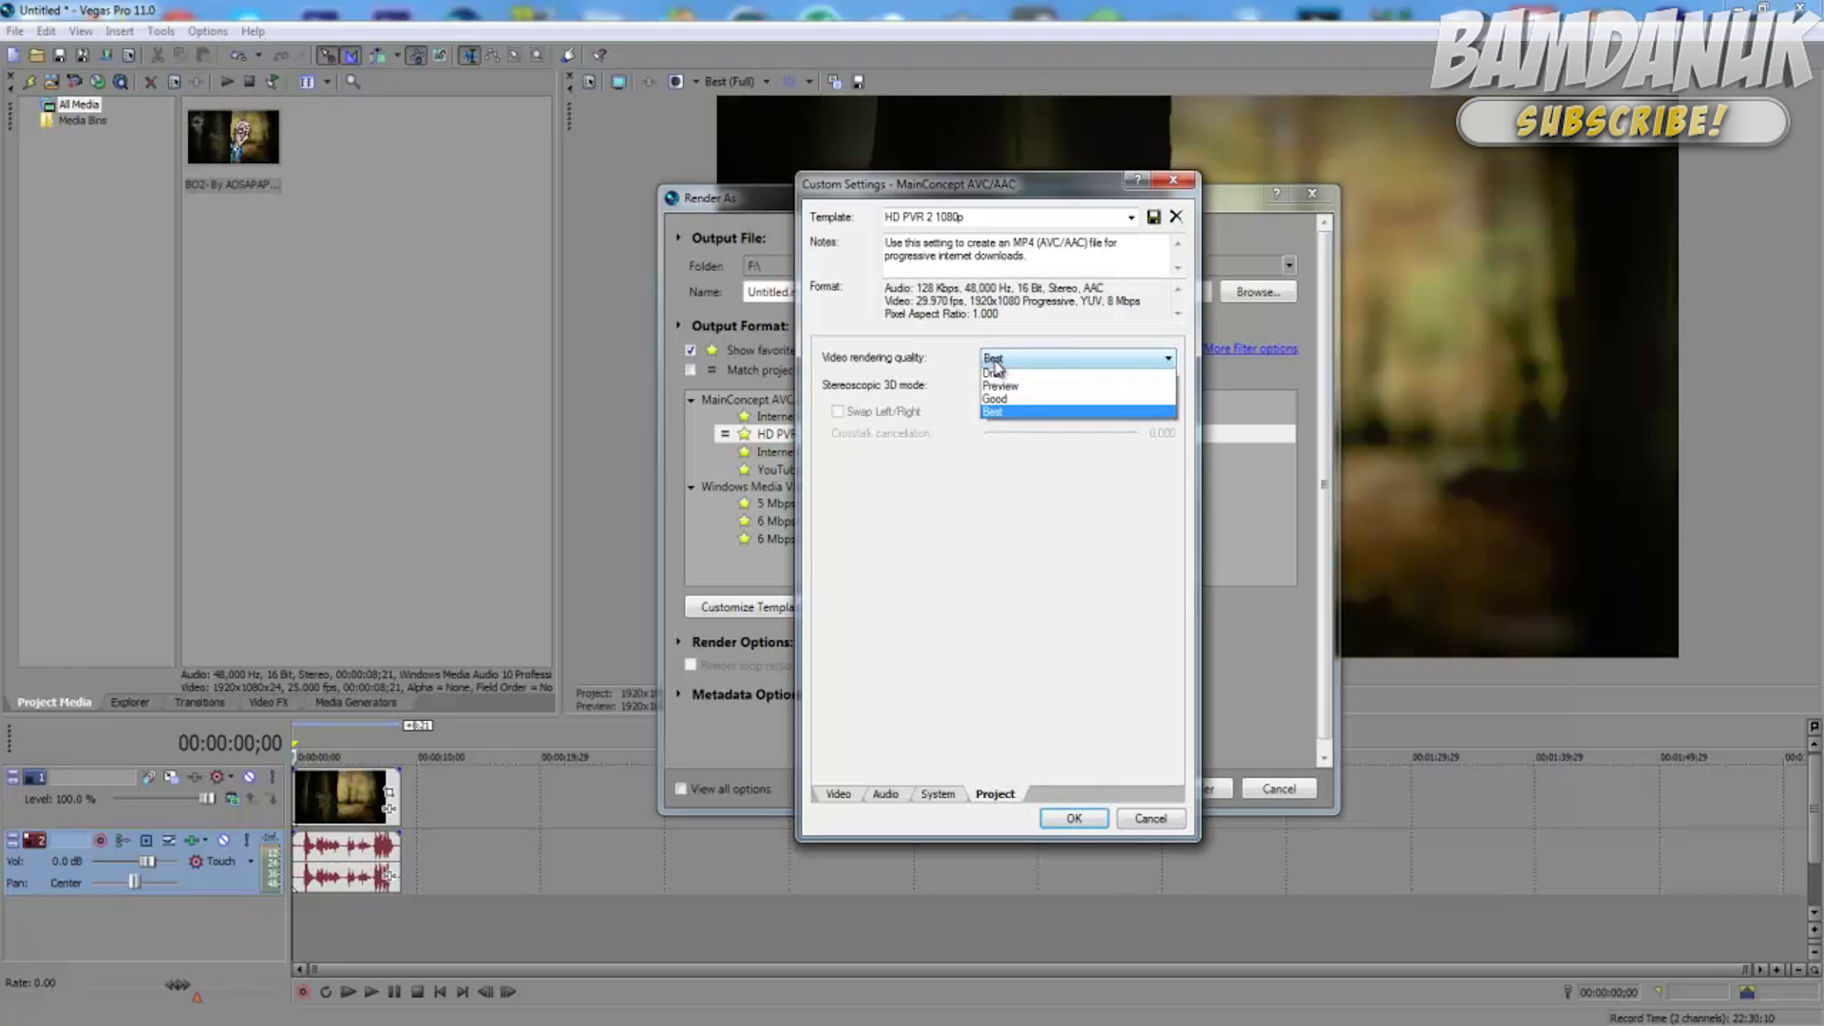
{"action": "left_click", "coordinate": [1017, 371]}
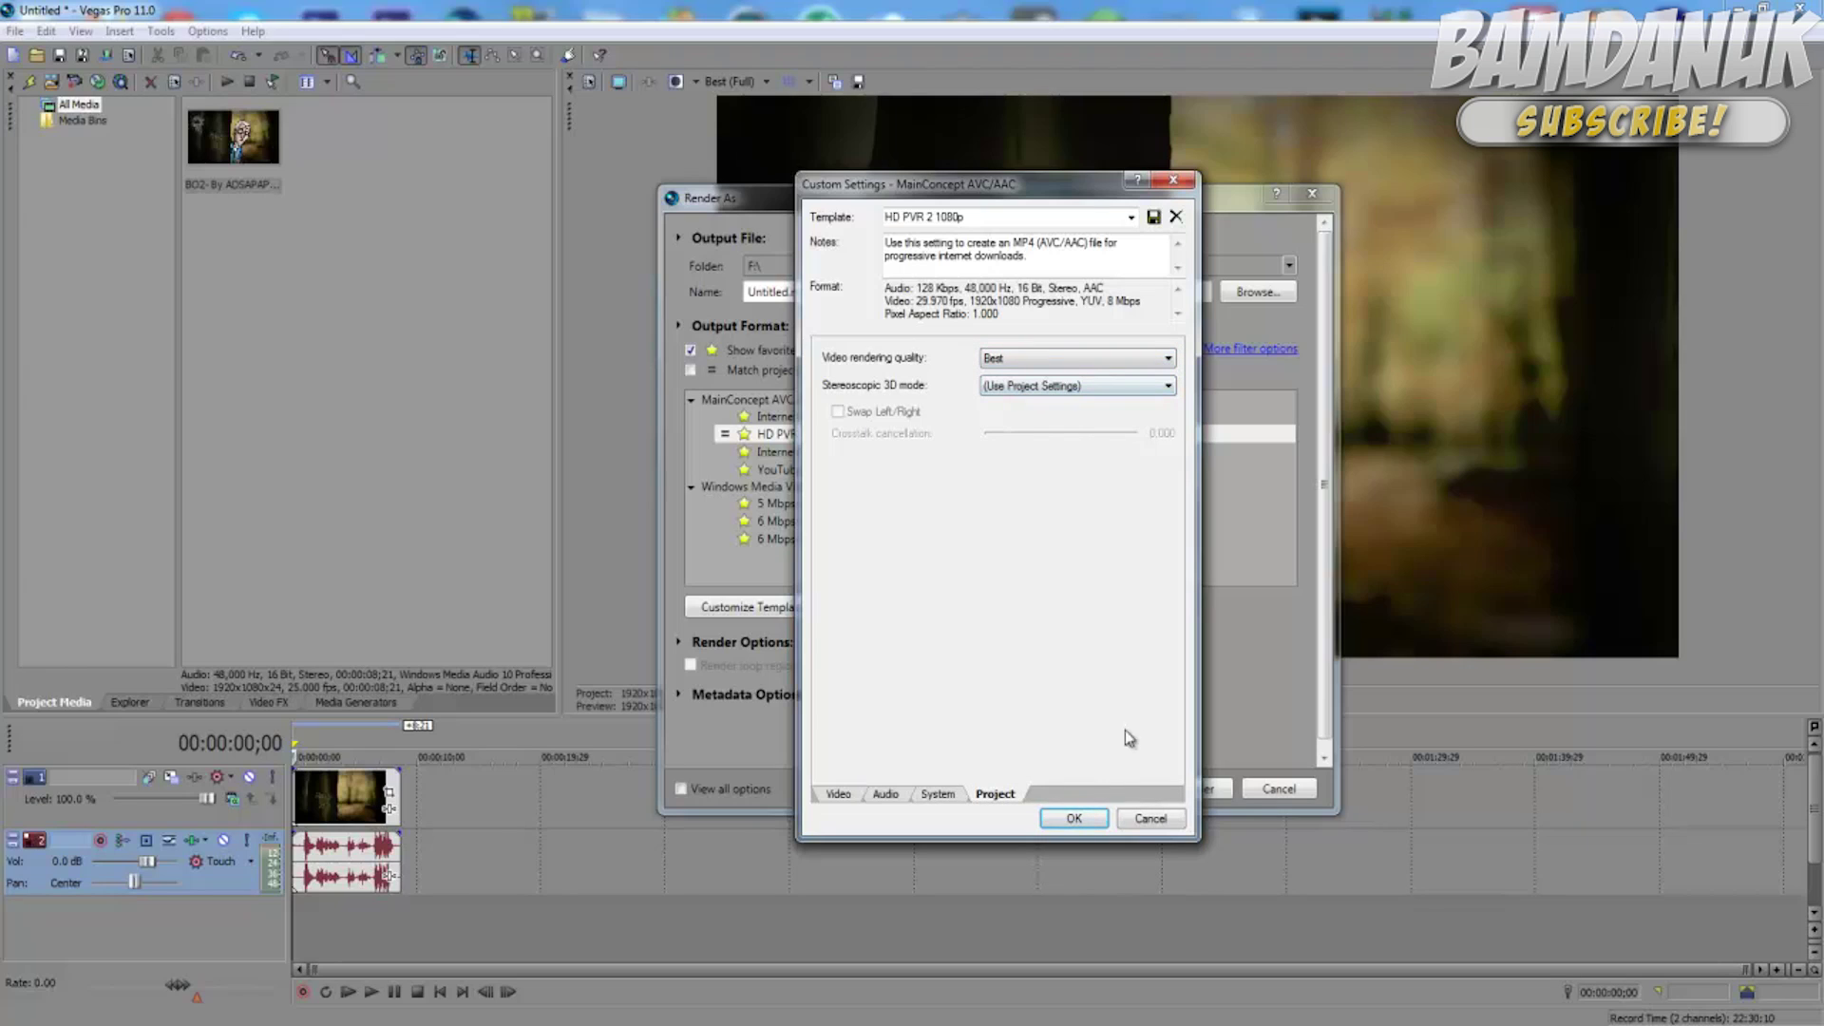
{"action": "left_click", "coordinate": [842, 795]}
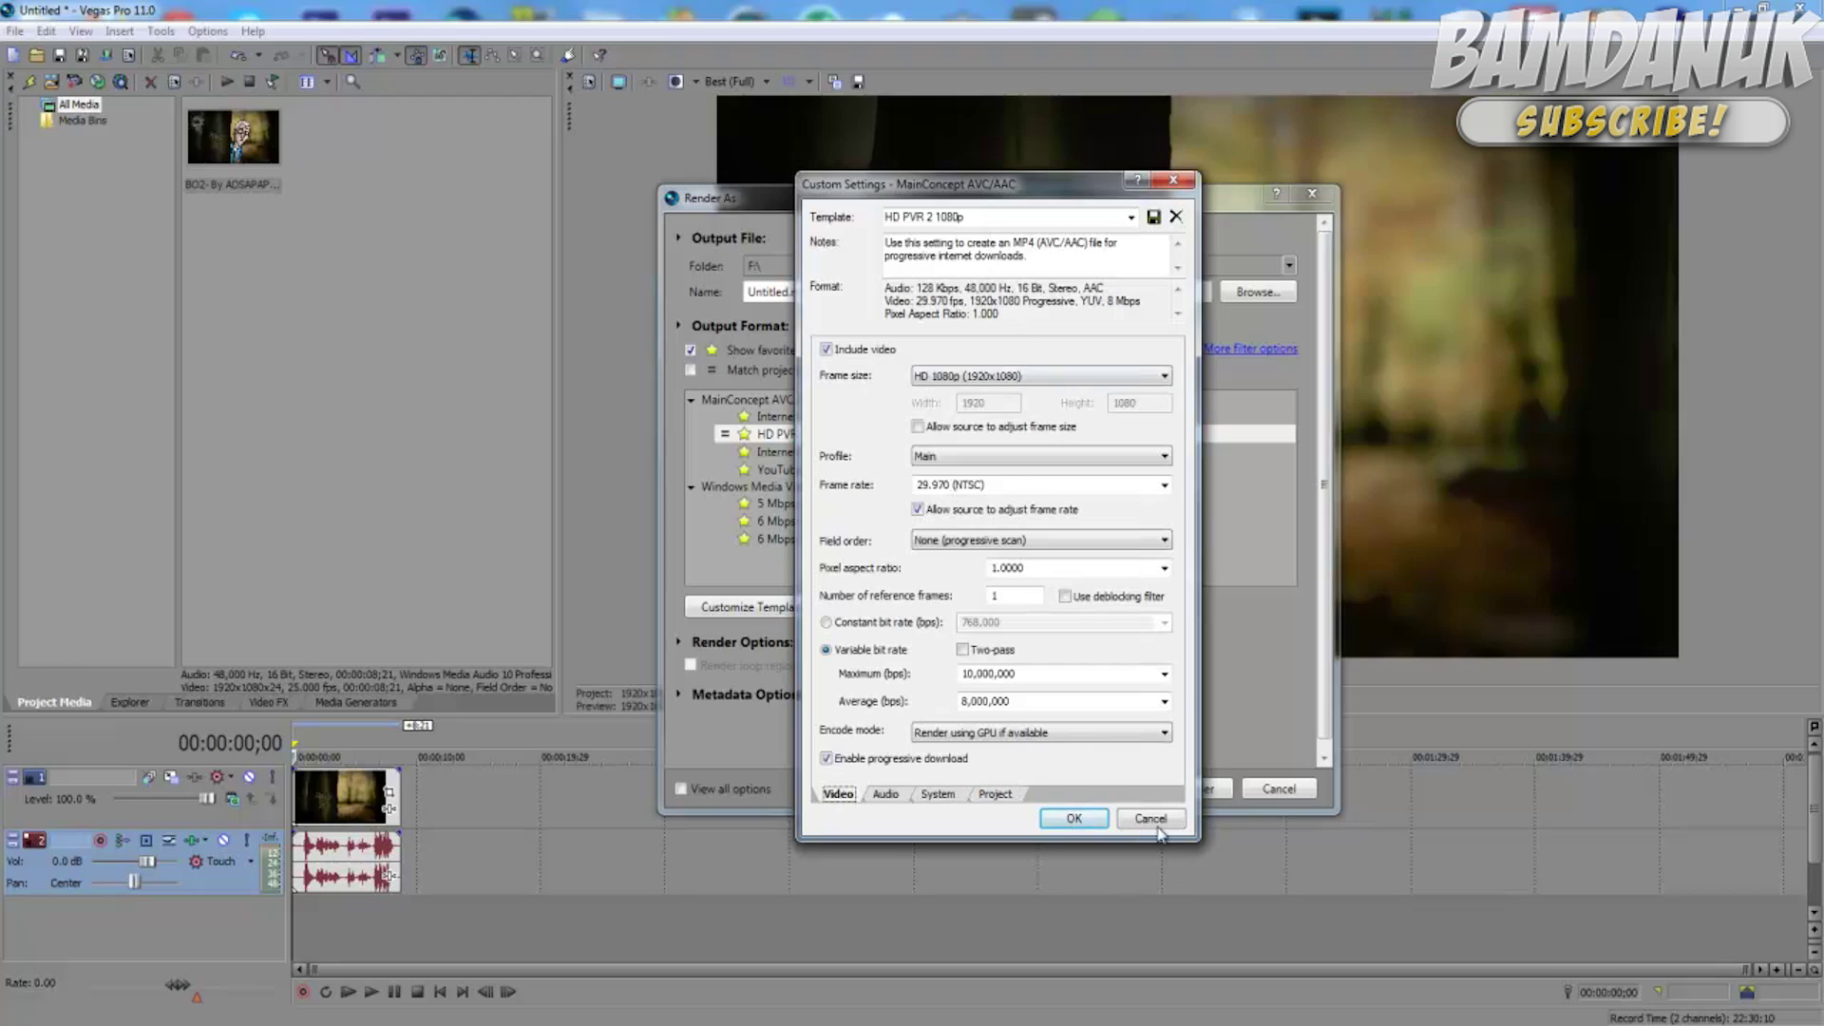
{"action": "left_click", "coordinate": [1155, 822]}
Show all render templates and select Internet HD 720p from the full list
{"action": "left_click", "coordinate": [692, 351]}
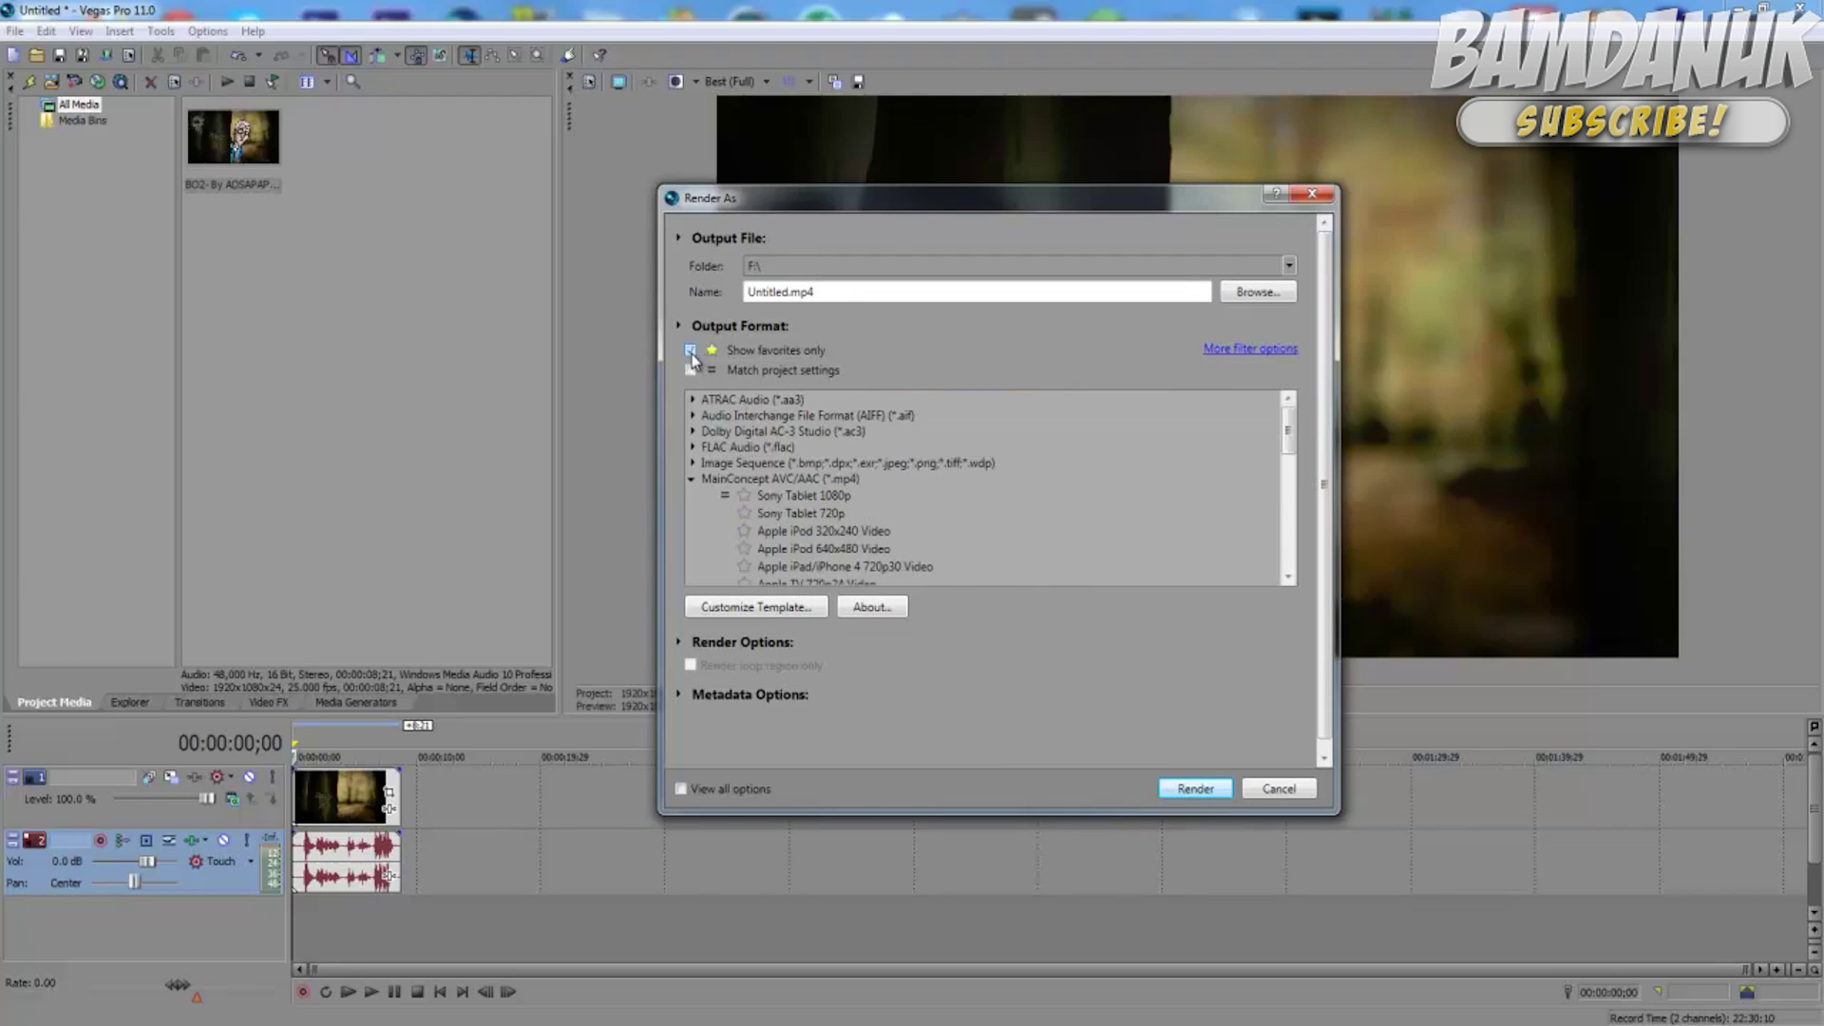
{"action": "scroll", "coordinate": [1304, 475], "scroll_direction": "down", "scroll_amount": 1}
{"action": "scroll", "coordinate": [1285, 445], "scroll_direction": "down", "scroll_amount": 1}
{"action": "left_click_drag", "start_coordinate": [1285, 445], "coordinate": [1275, 472]}
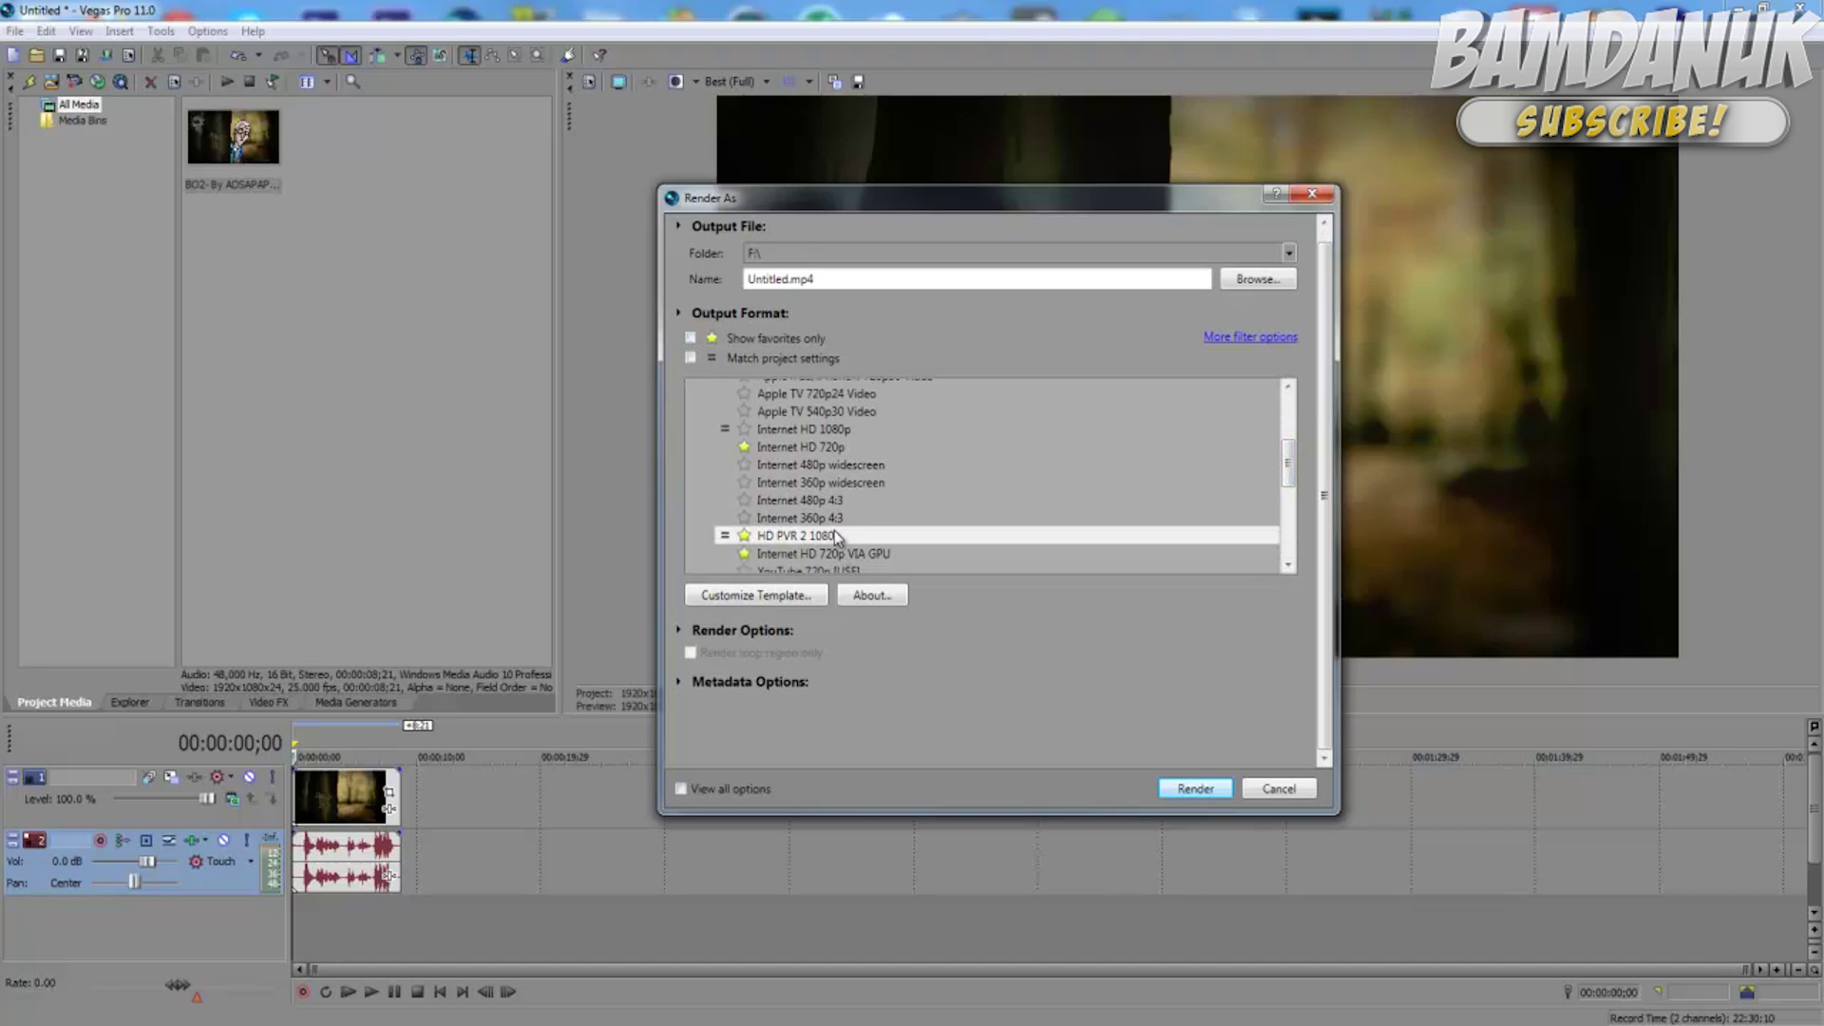
{"action": "left_click", "coordinate": [823, 448]}
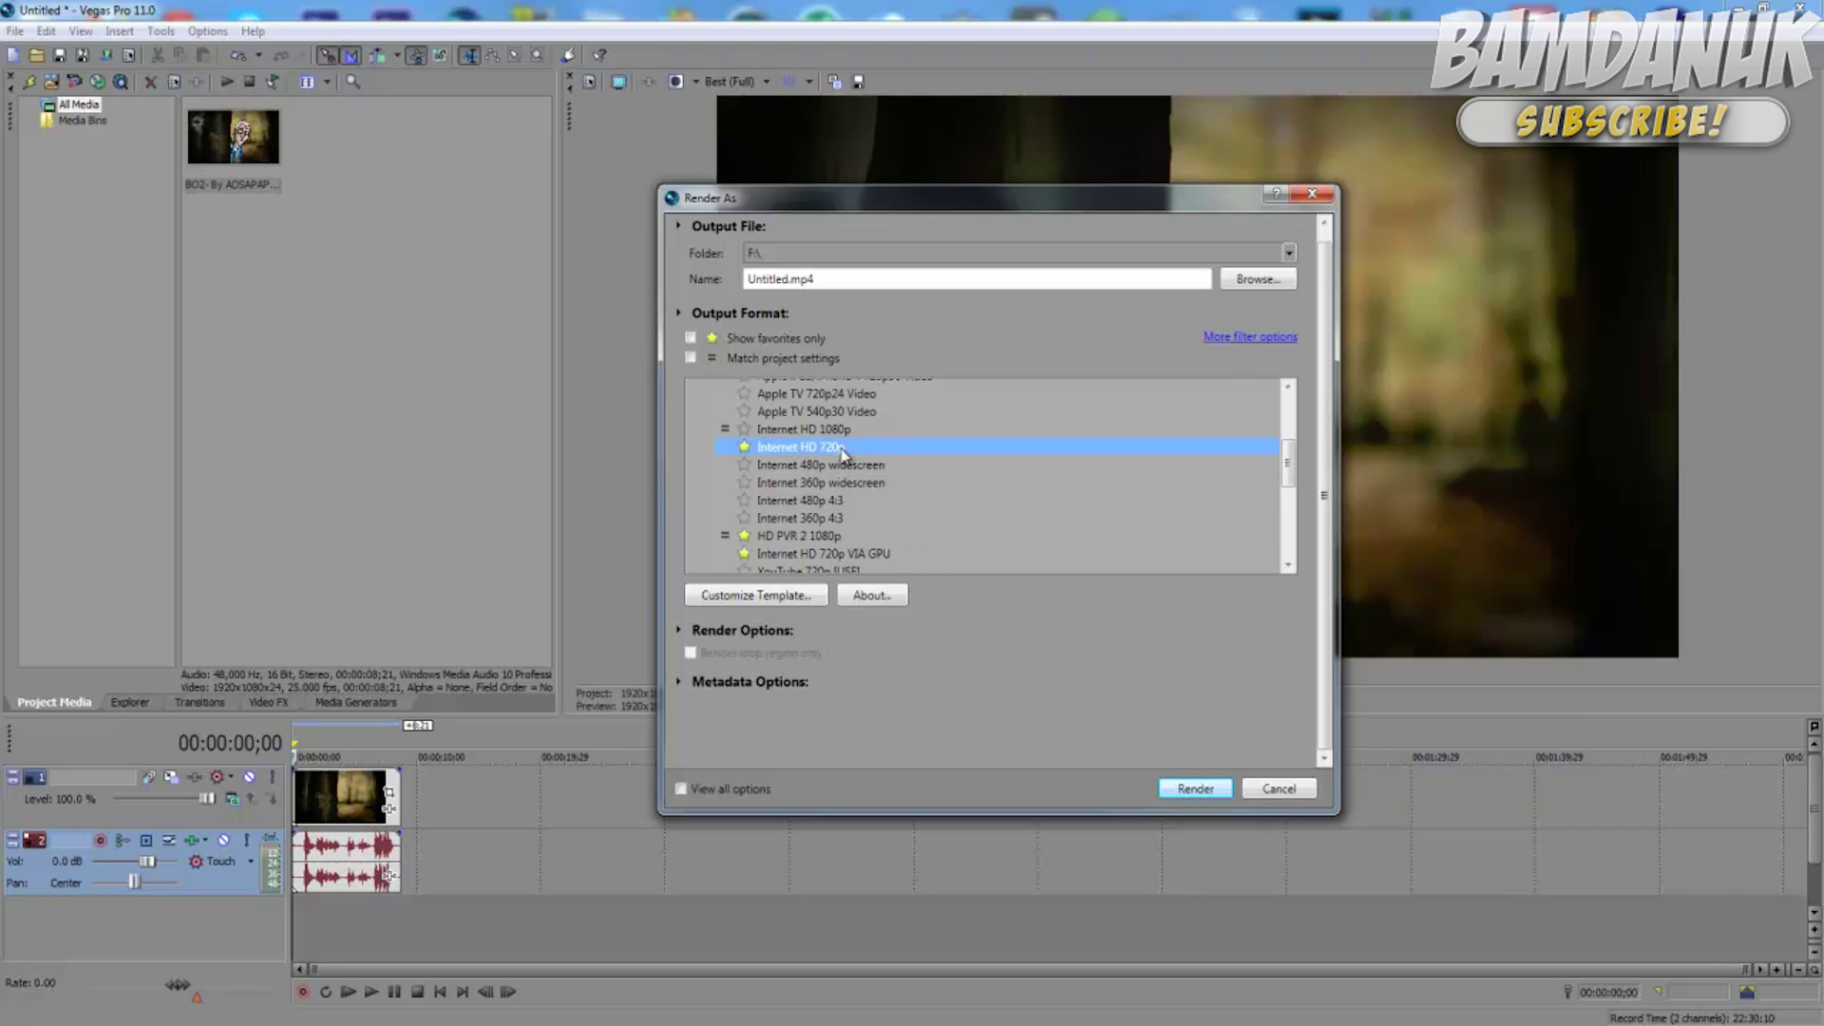
Return to favourites, pick Internet HD 720p VIA GPU, and open its custom settings
{"action": "left_click", "coordinate": [744, 339]}
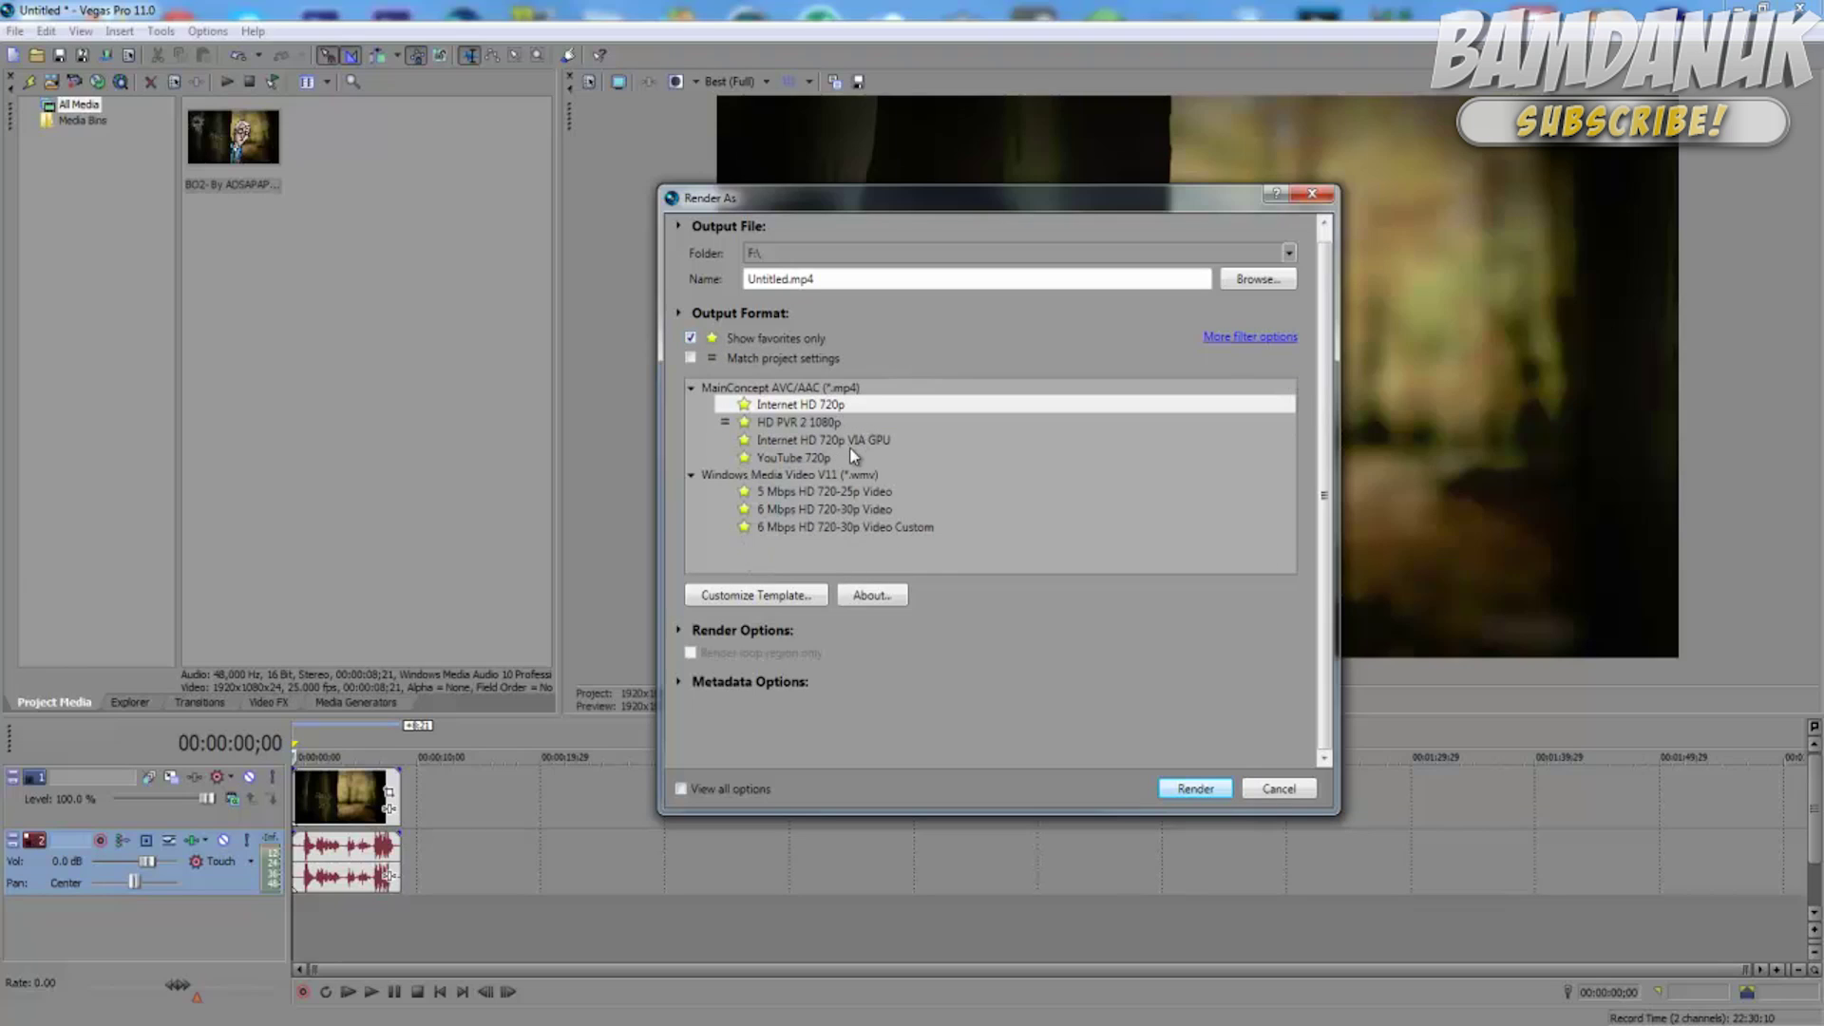
{"action": "left_click", "coordinate": [881, 439]}
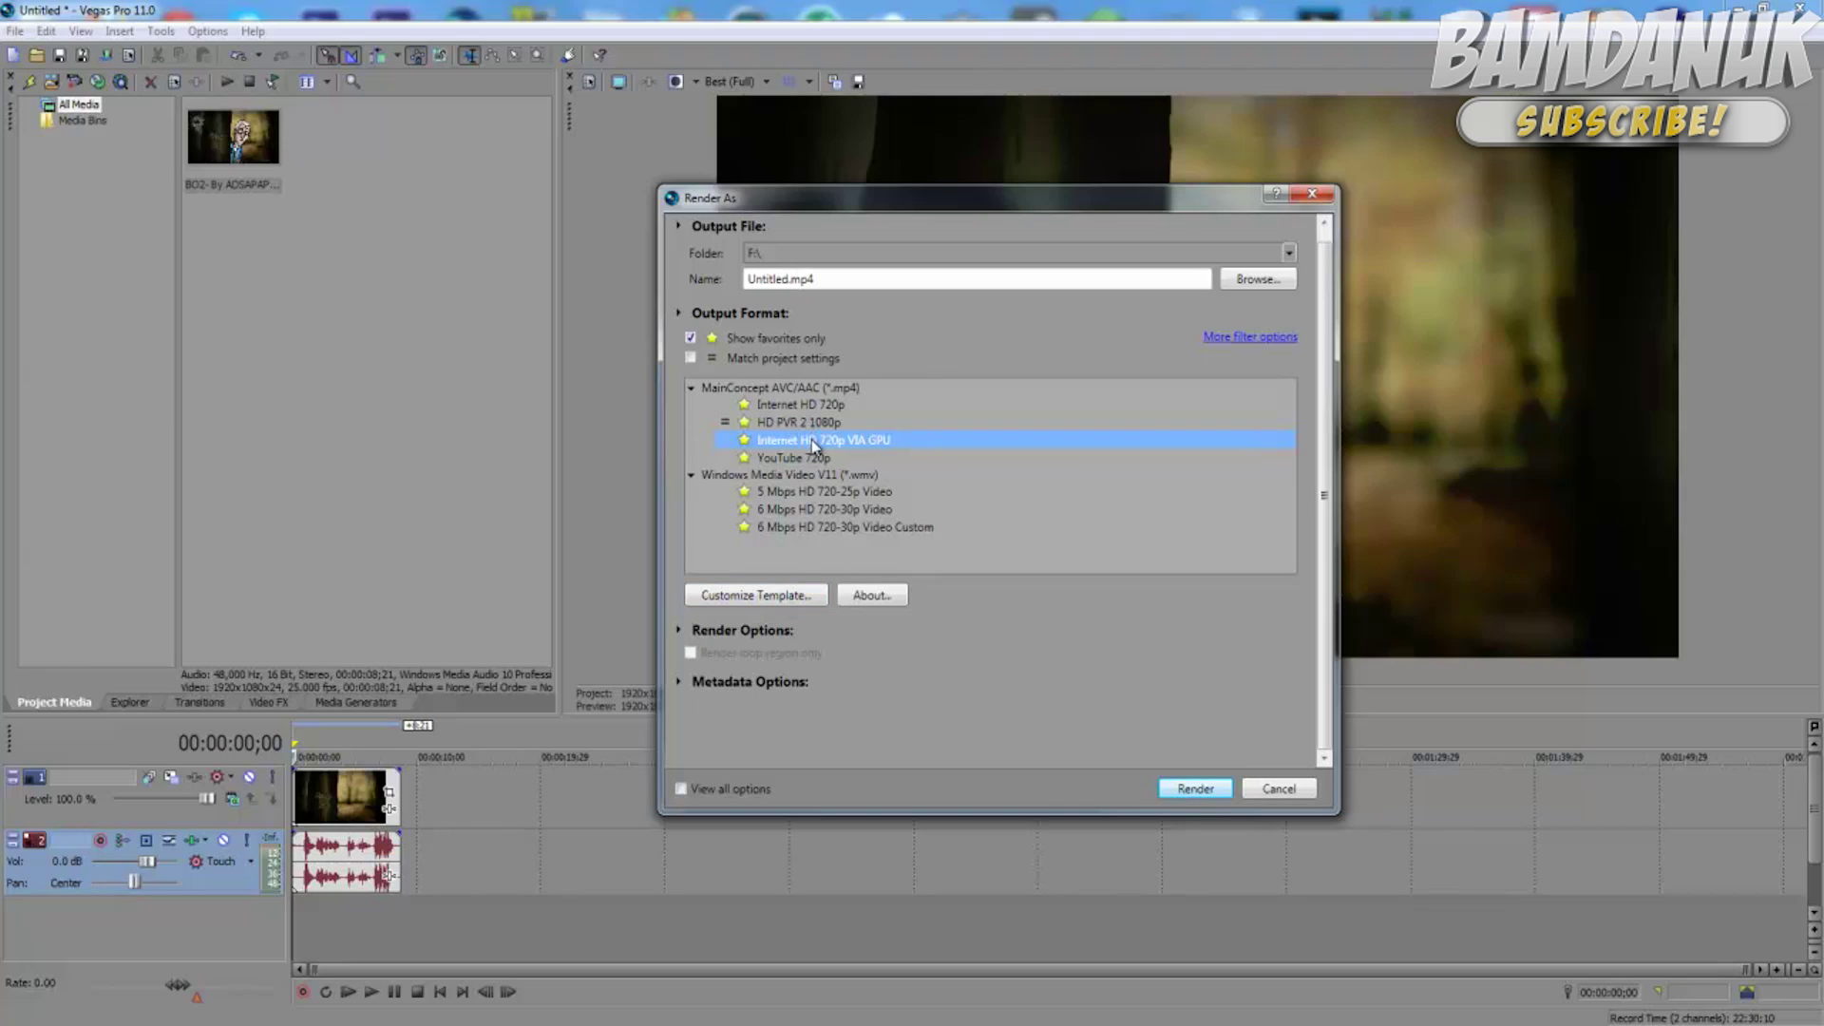
{"action": "left_click", "coordinate": [793, 597]}
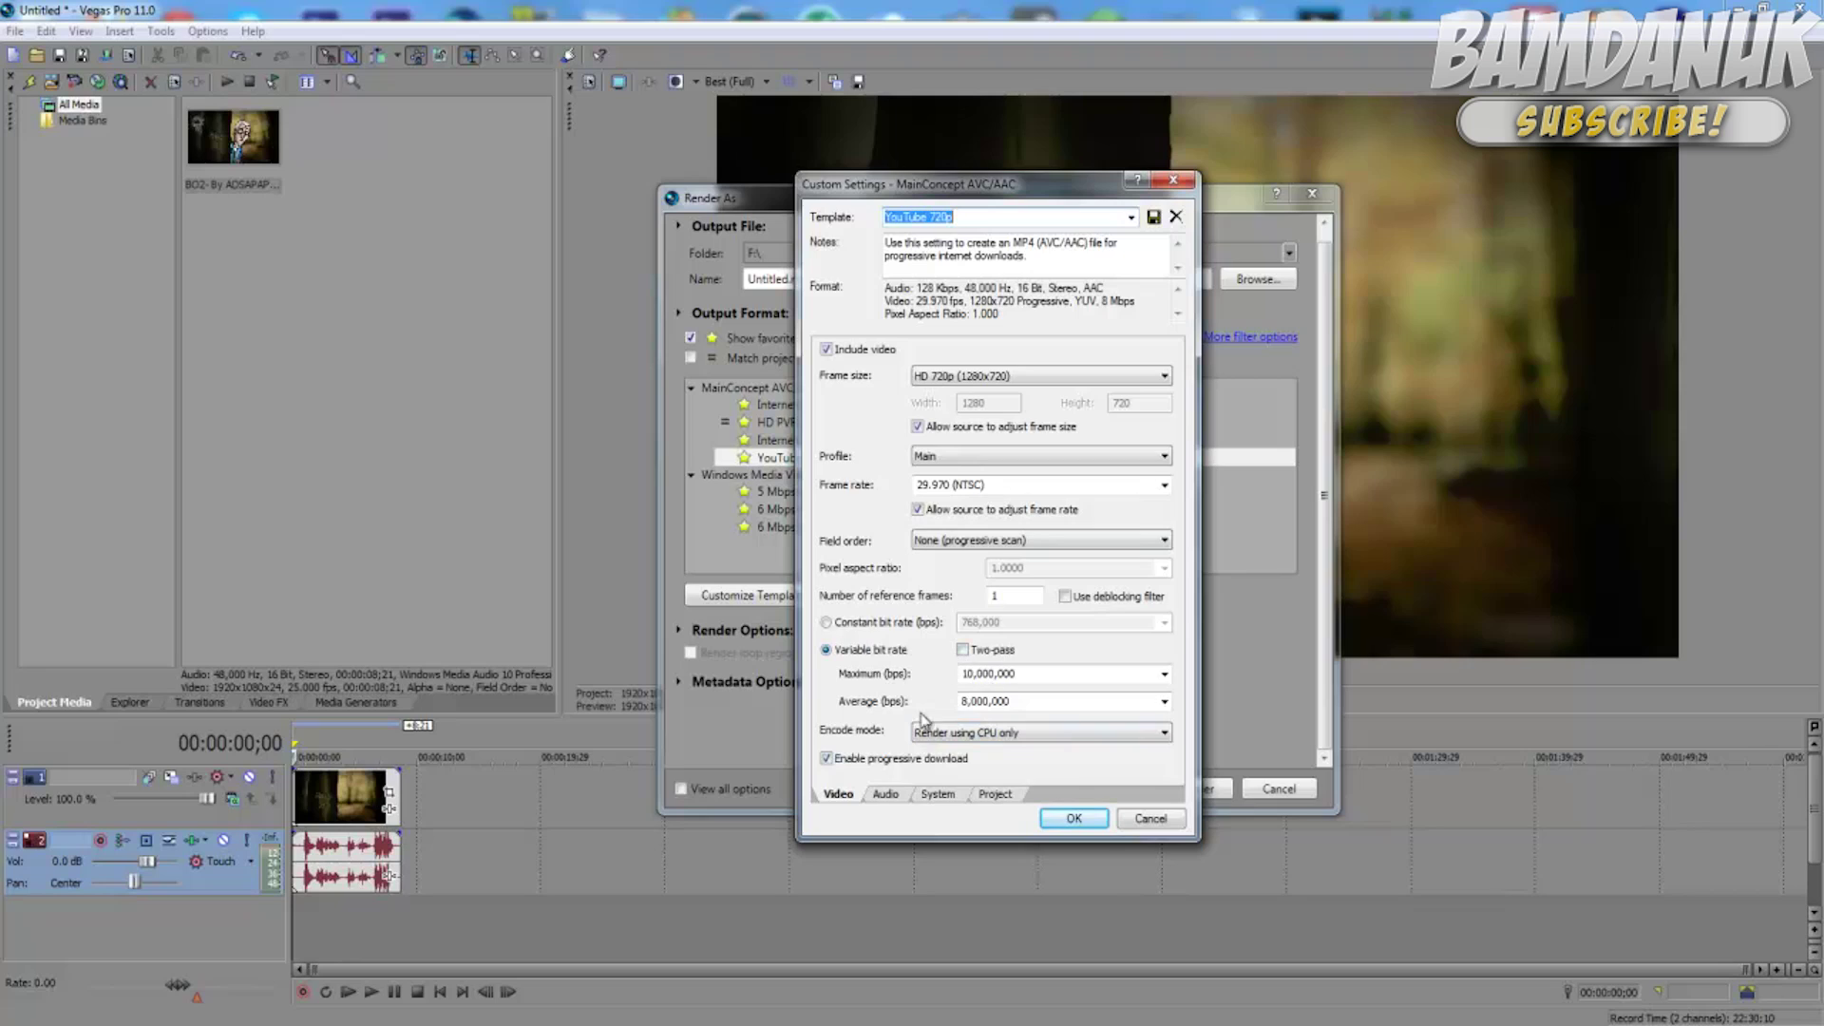
Review the 720p template's Audio, System GPU check, Project and Video tabs, then cancel both dialogs
{"action": "left_click", "coordinate": [903, 795]}
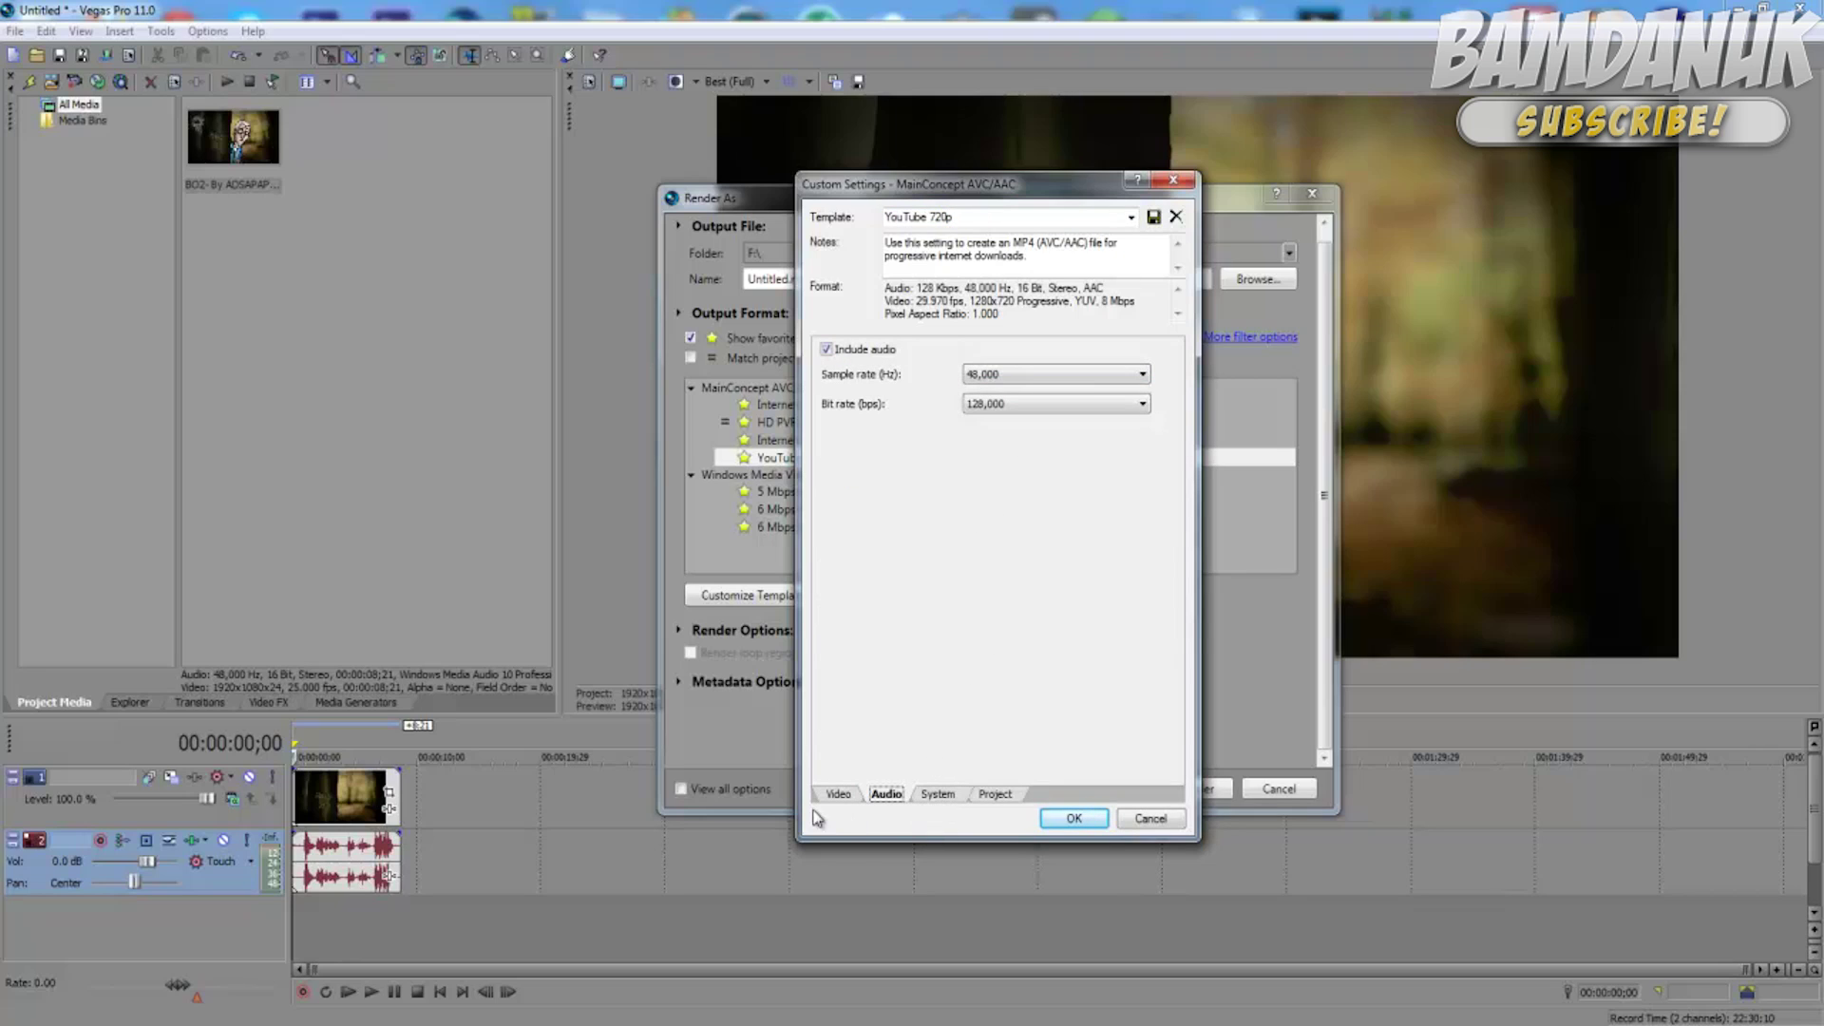
{"action": "left_click", "coordinate": [939, 796]}
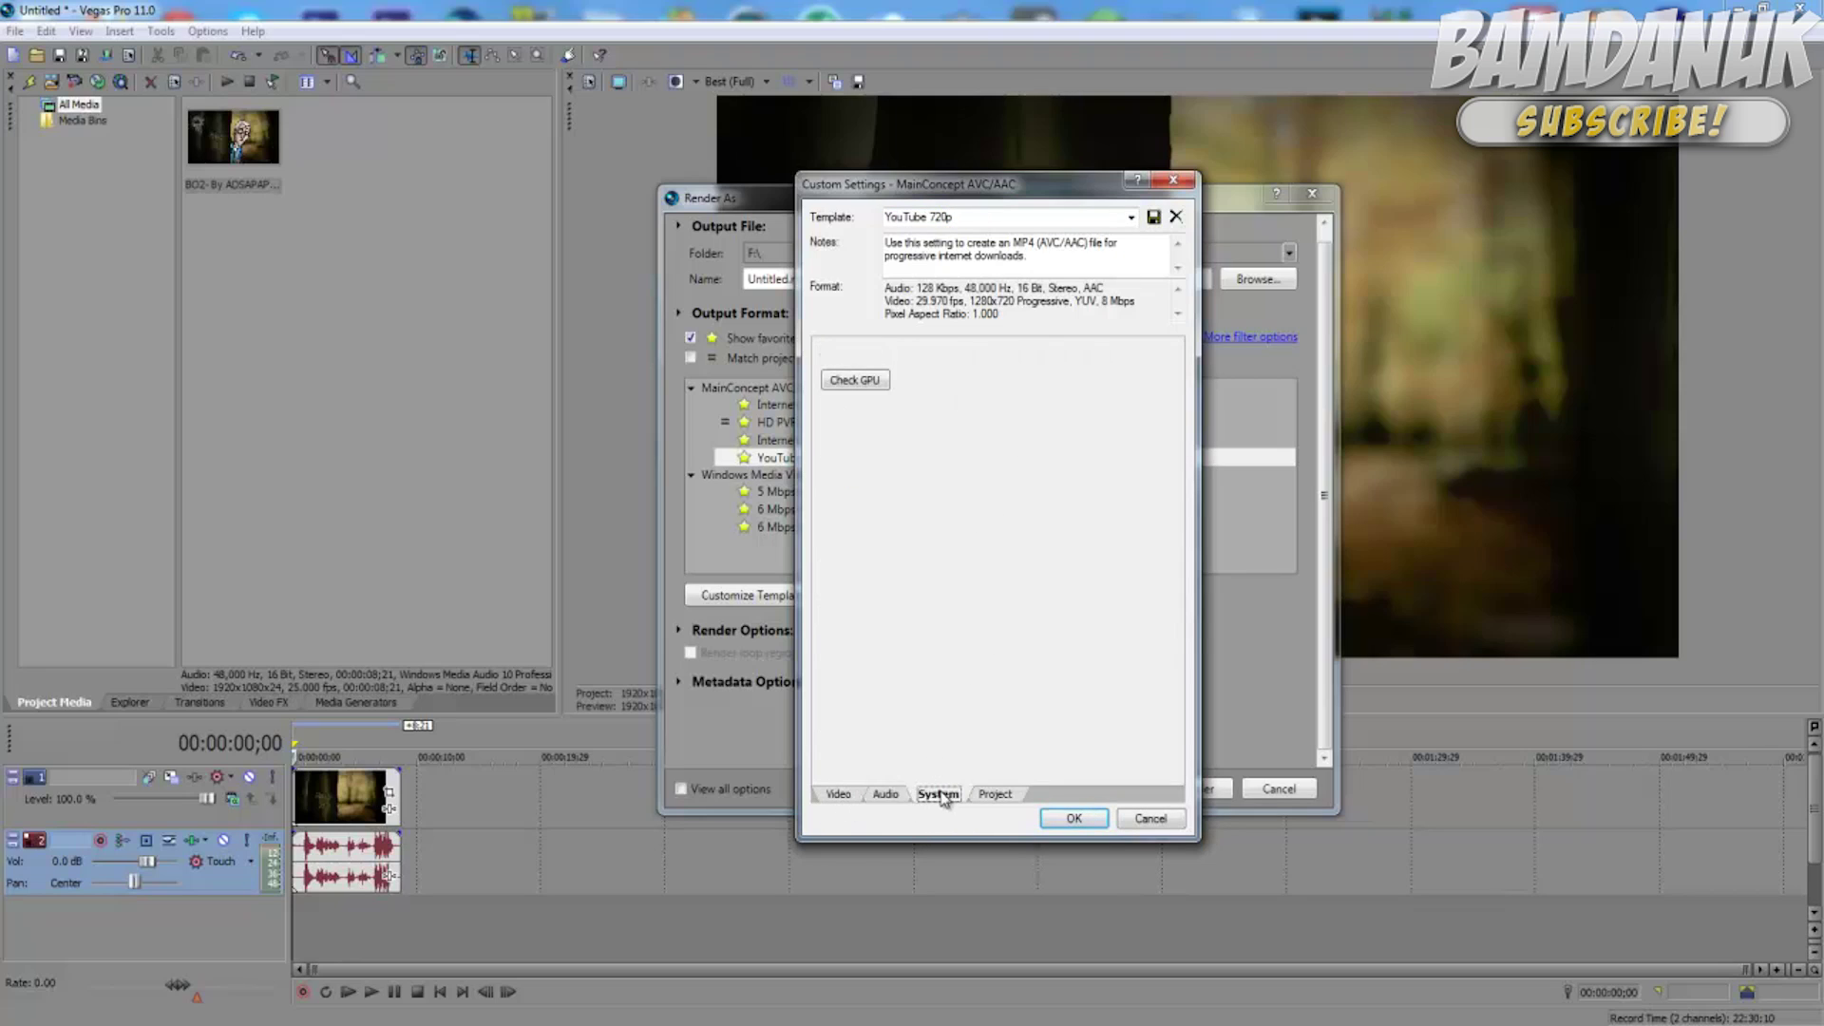
{"action": "left_click", "coordinate": [865, 382]}
{"action": "left_click", "coordinate": [1008, 795]}
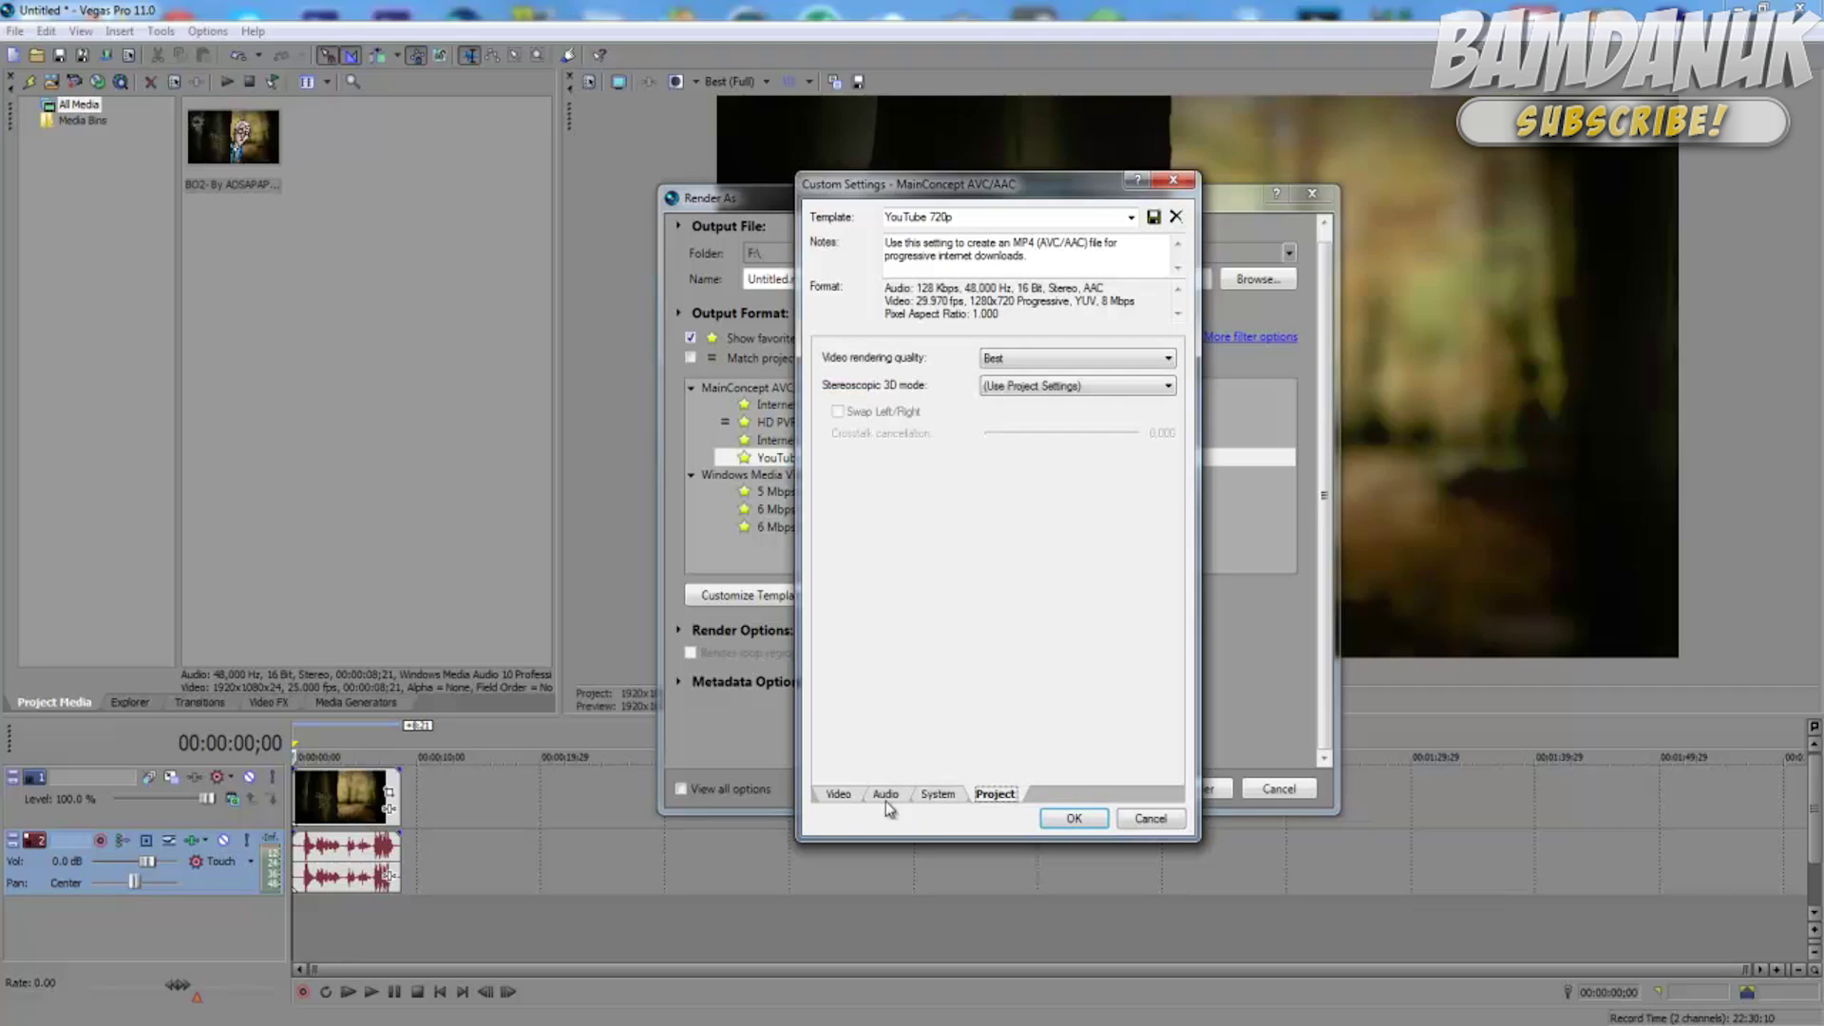
{"action": "left_click", "coordinate": [838, 796]}
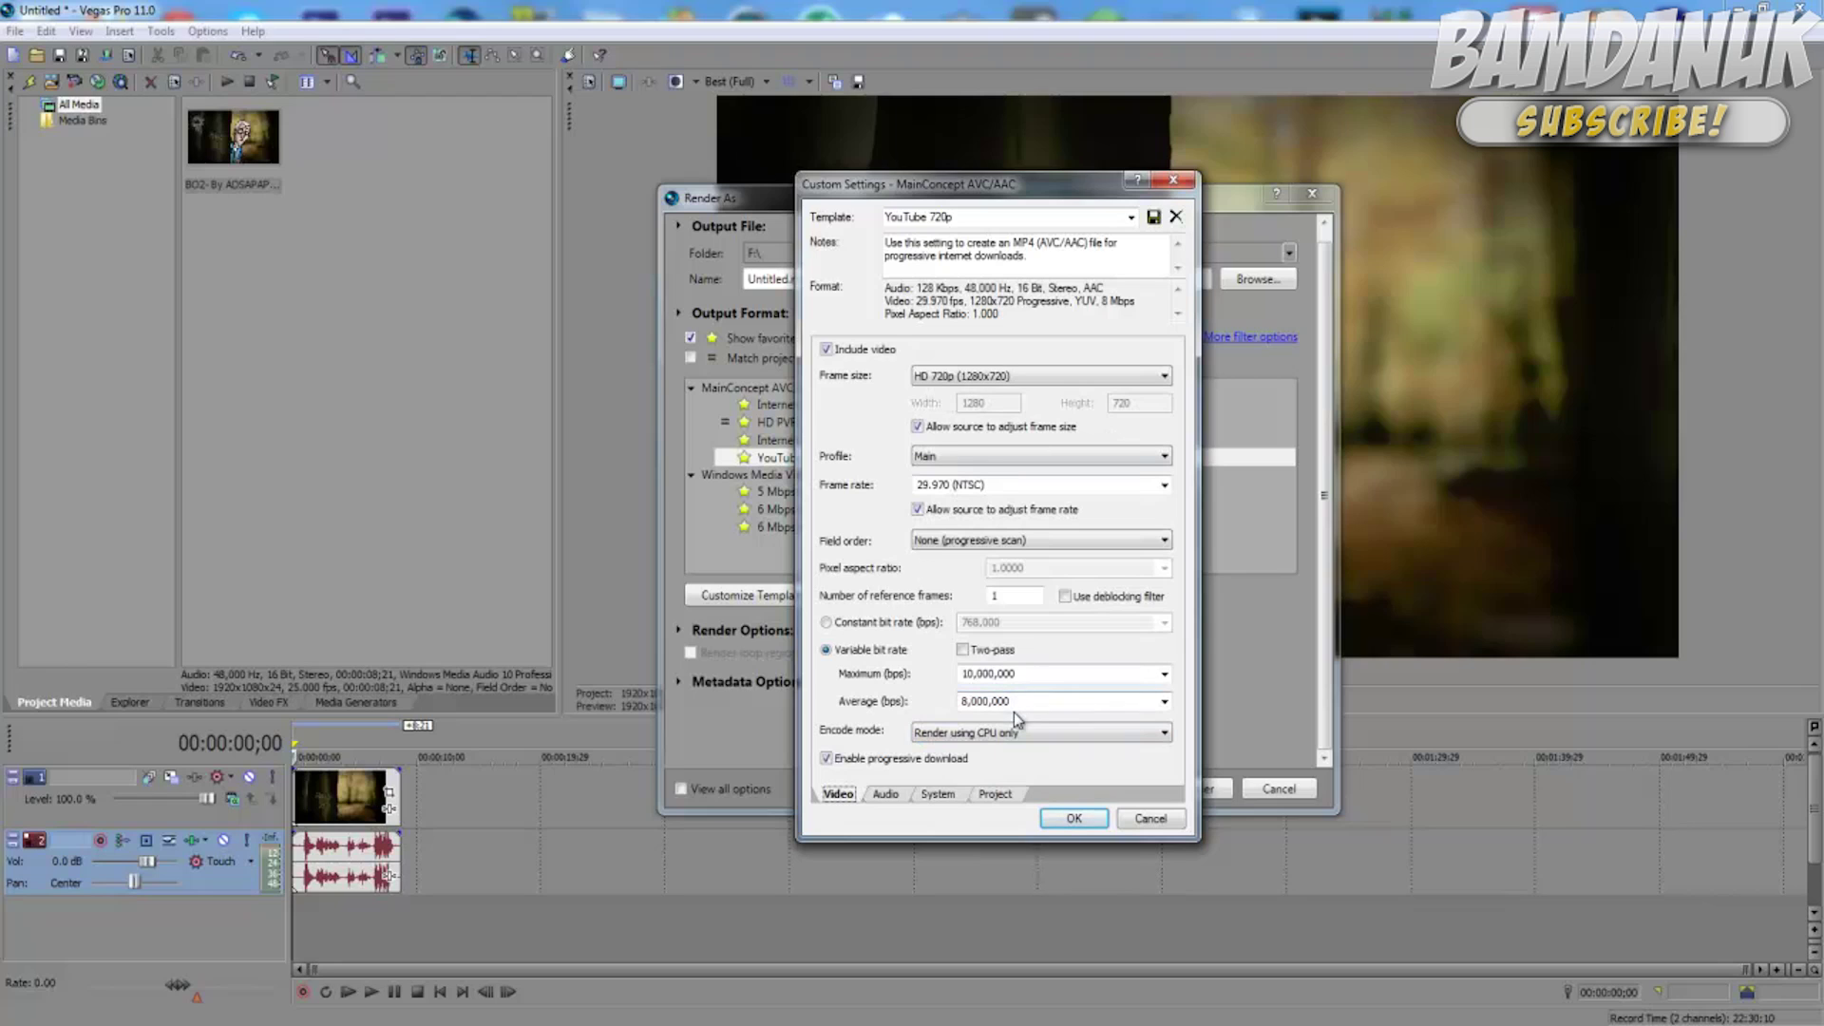
{"action": "left_click", "coordinate": [1152, 819]}
{"action": "left_click", "coordinate": [1279, 788]}
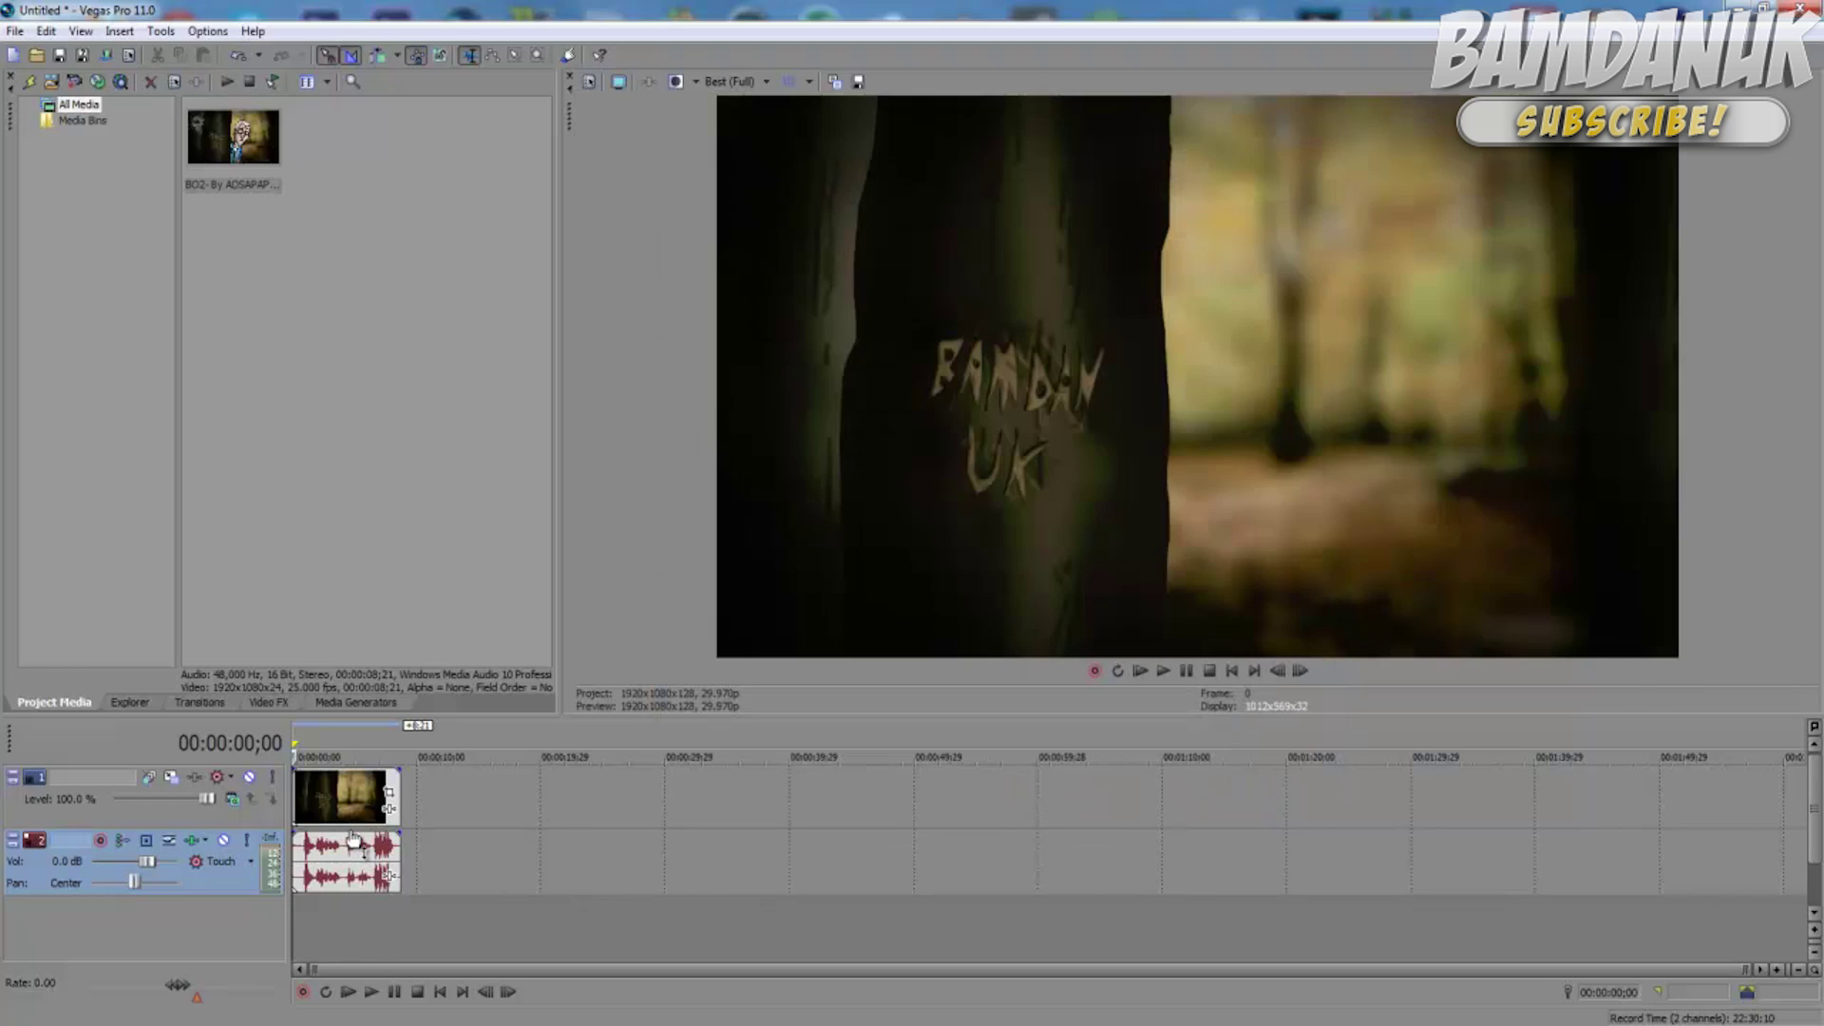
Move the playhead back to 00:00:04;22 on the video clip
{"action": "left_click", "coordinate": [378, 803]}
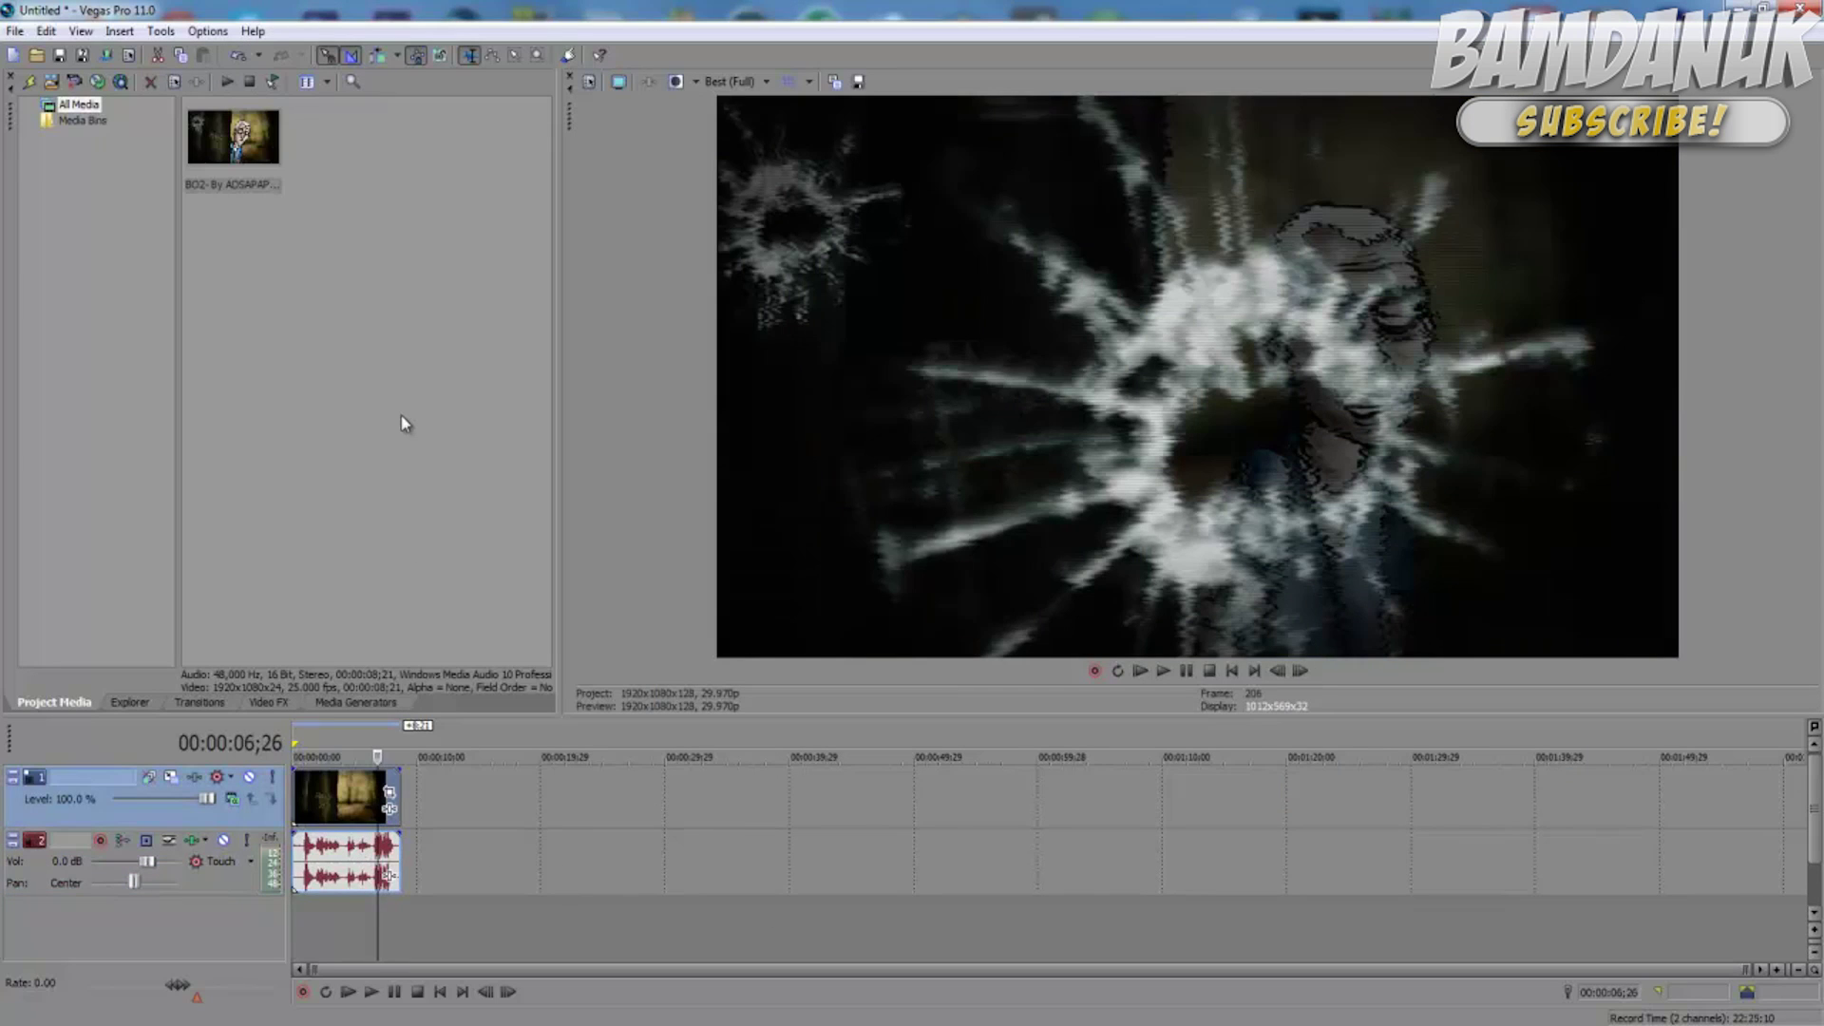
{"action": "key", "text": "Left"}
{"action": "key", "text": "Left"}
{"action": "key", "text": "Left"}
{"action": "key", "text": "Left"}
{"action": "key", "text": "Left"}
{"action": "key", "text": "Left"}
{"action": "key", "text": "Left"}
{"action": "key", "text": "Left"}
{"action": "key", "text": "Left"}
{"action": "key", "text": "Left"}
{"action": "key", "text": "Left"}
{"action": "key", "text": "Left"}
{"action": "key", "text": "Left"}
{"action": "key", "text": "Left"}
{"action": "key", "text": "Left"}
{"action": "key", "text": "Left"}
{"action": "key", "text": "Left"}
{"action": "key", "text": "Left"}
{"action": "key", "text": "Left"}
{"action": "key", "text": "Left"}
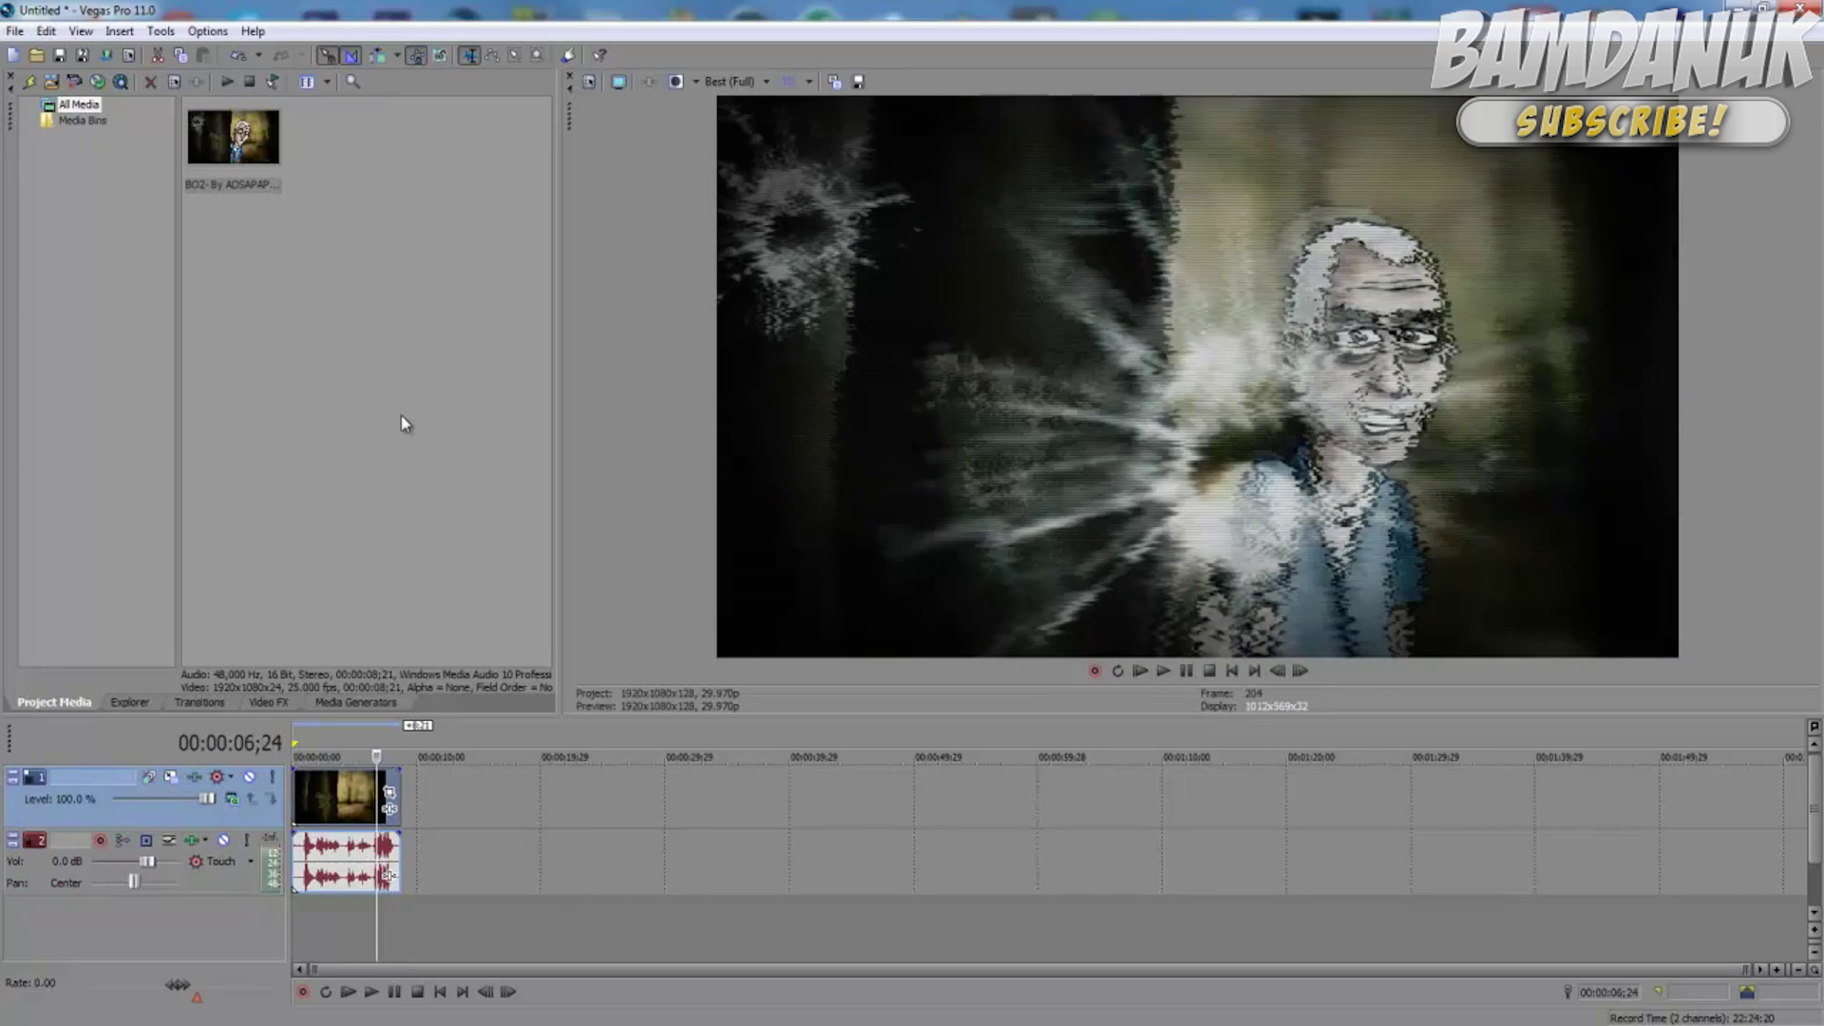
{"action": "key", "text": "Left"}
{"action": "key", "text": "Left"}
{"action": "key", "text": "Left"}
{"action": "key", "text": "Left"}
{"action": "key", "text": "Left"}
{"action": "key", "text": "Left"}
{"action": "key", "text": "Left"}
{"action": "key", "text": "Left"}
{"action": "key", "text": "Left"}
{"action": "key", "text": "Left"}
{"action": "key", "text": "Left"}
{"action": "key", "text": "Left"}
{"action": "key", "text": "Left"}
{"action": "key", "text": "Left"}
{"action": "key", "text": "Left"}
{"action": "key", "text": "Left"}
{"action": "key", "text": "Left"}
{"action": "key", "text": "Left"}
{"action": "key", "text": "Left"}
{"action": "key", "text": "Left"}
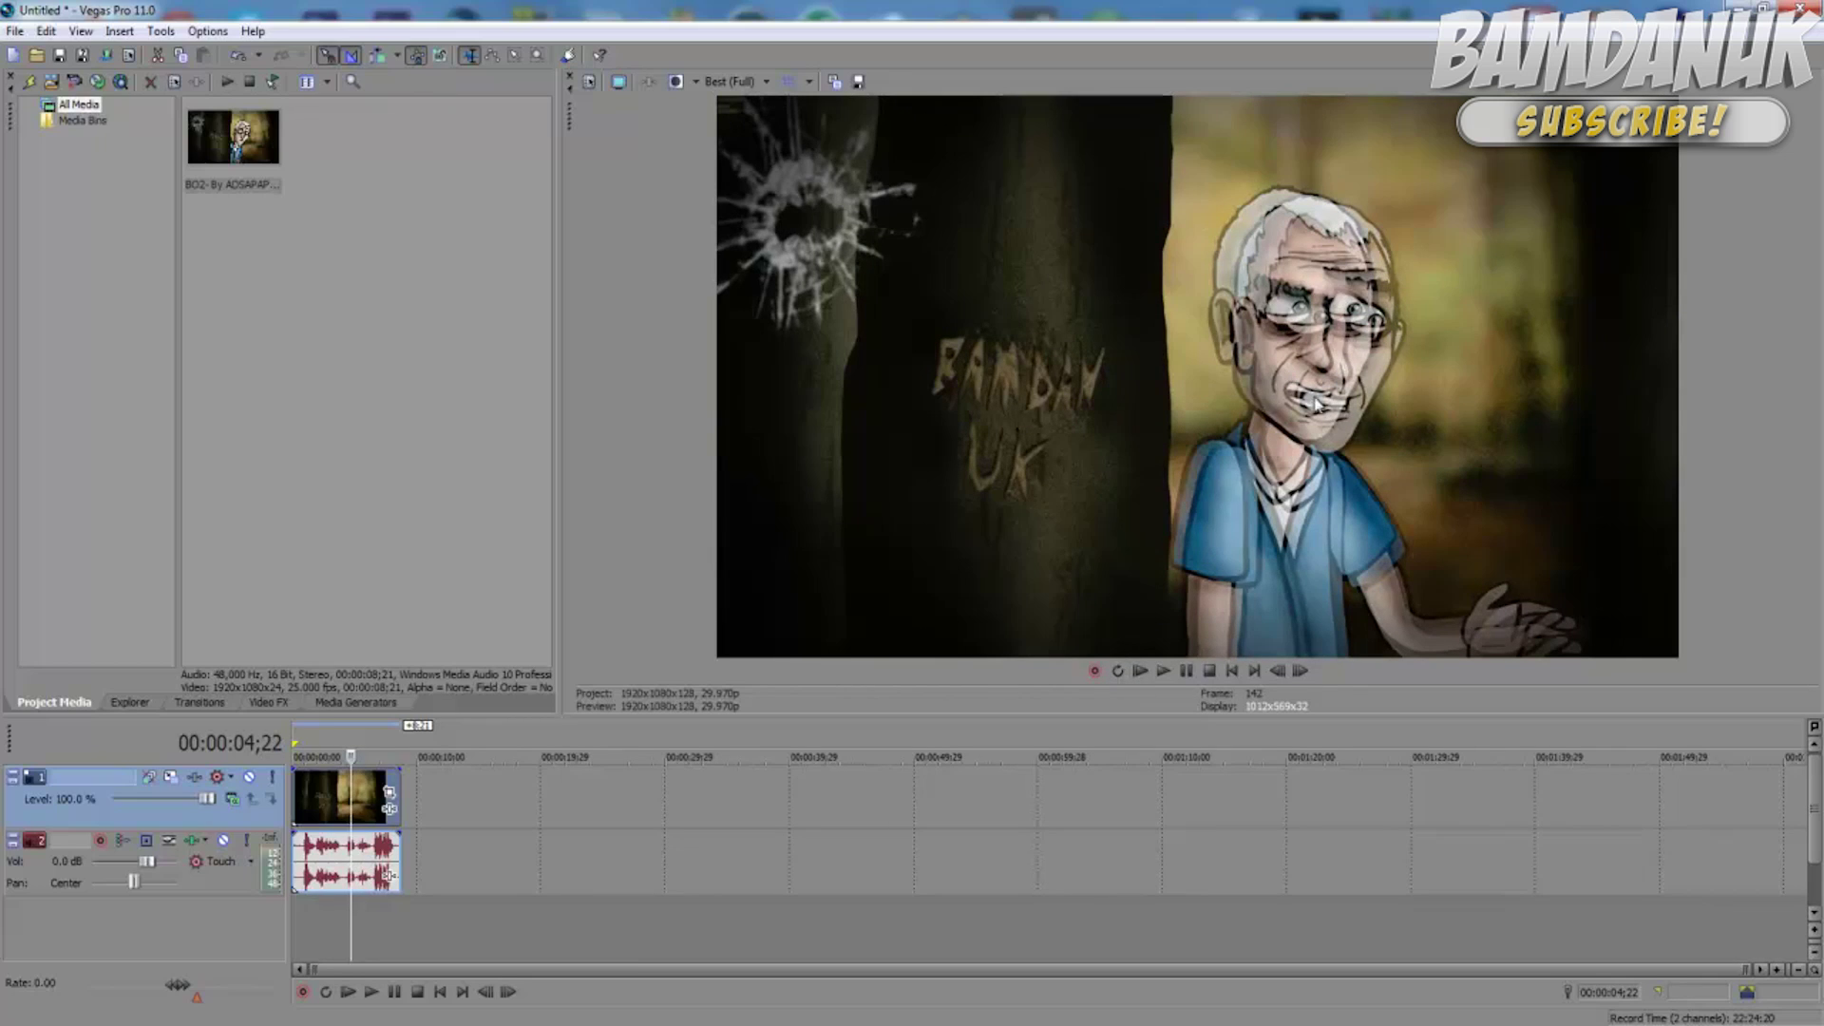
Enable Disable resample in the video event's Properties and apply it
{"action": "right_click", "coordinate": [330, 800]}
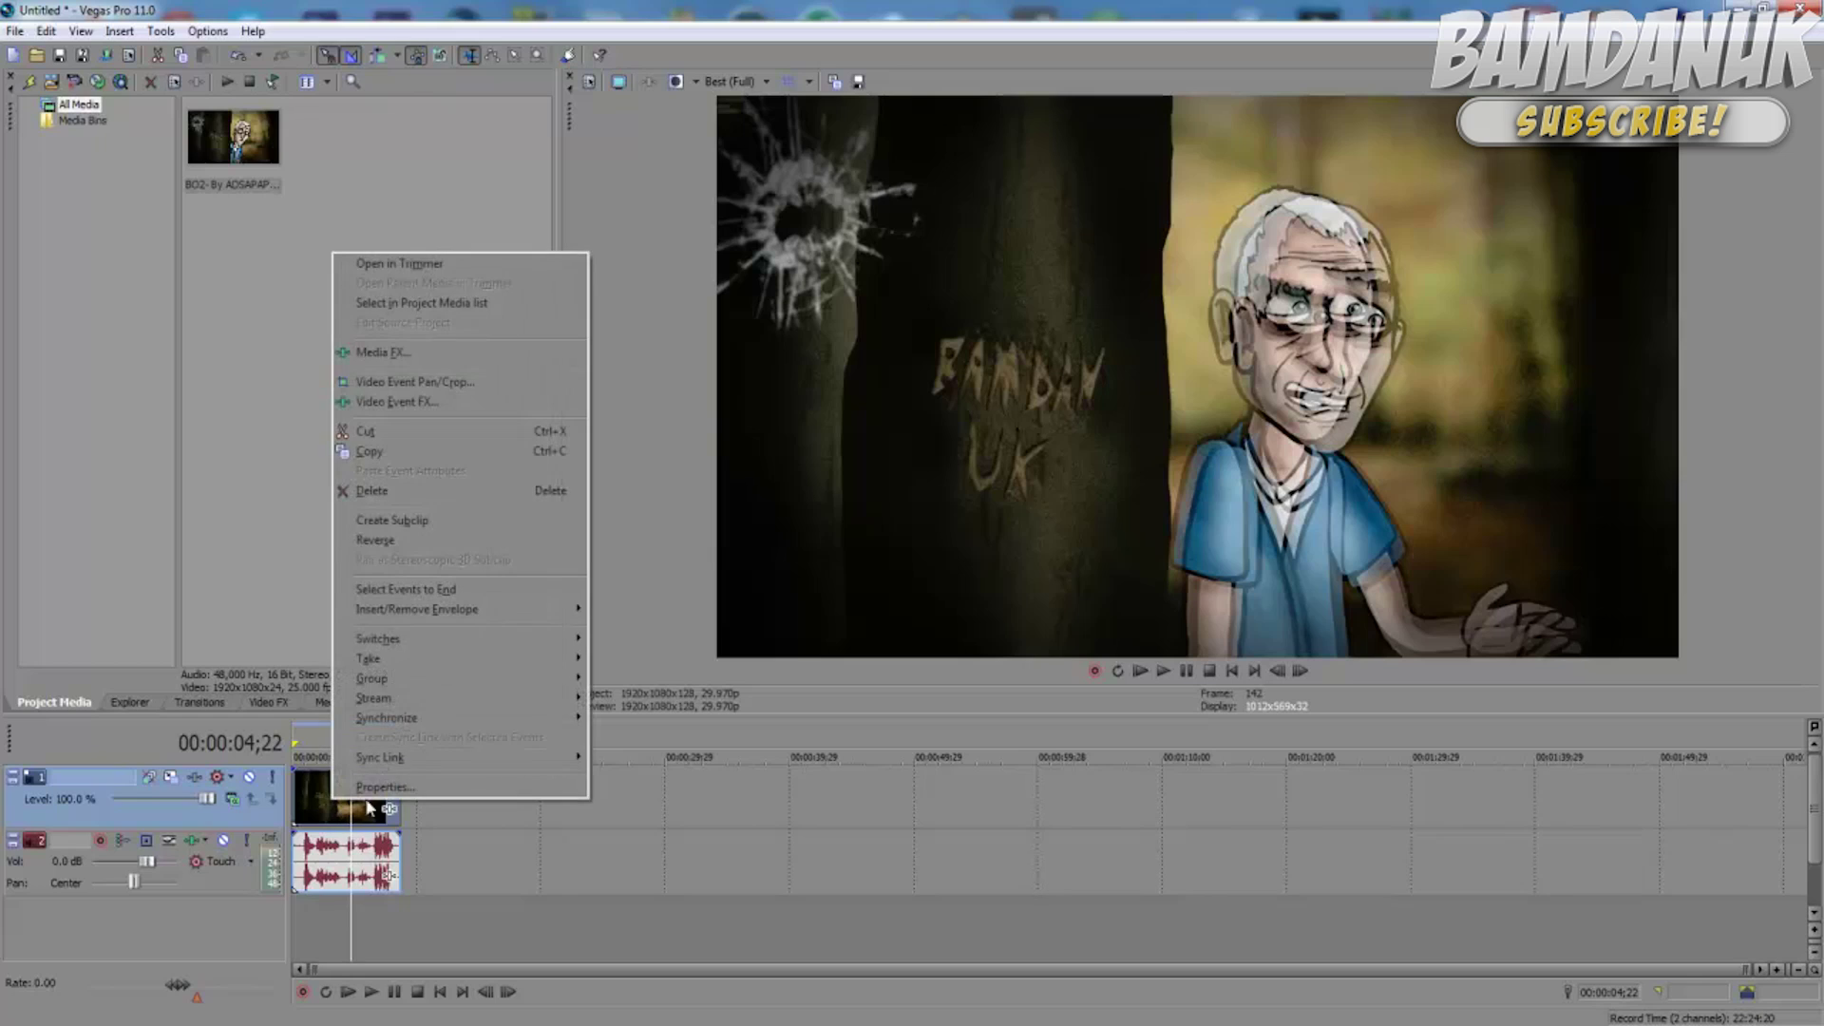
{"action": "left_click", "coordinate": [395, 788]}
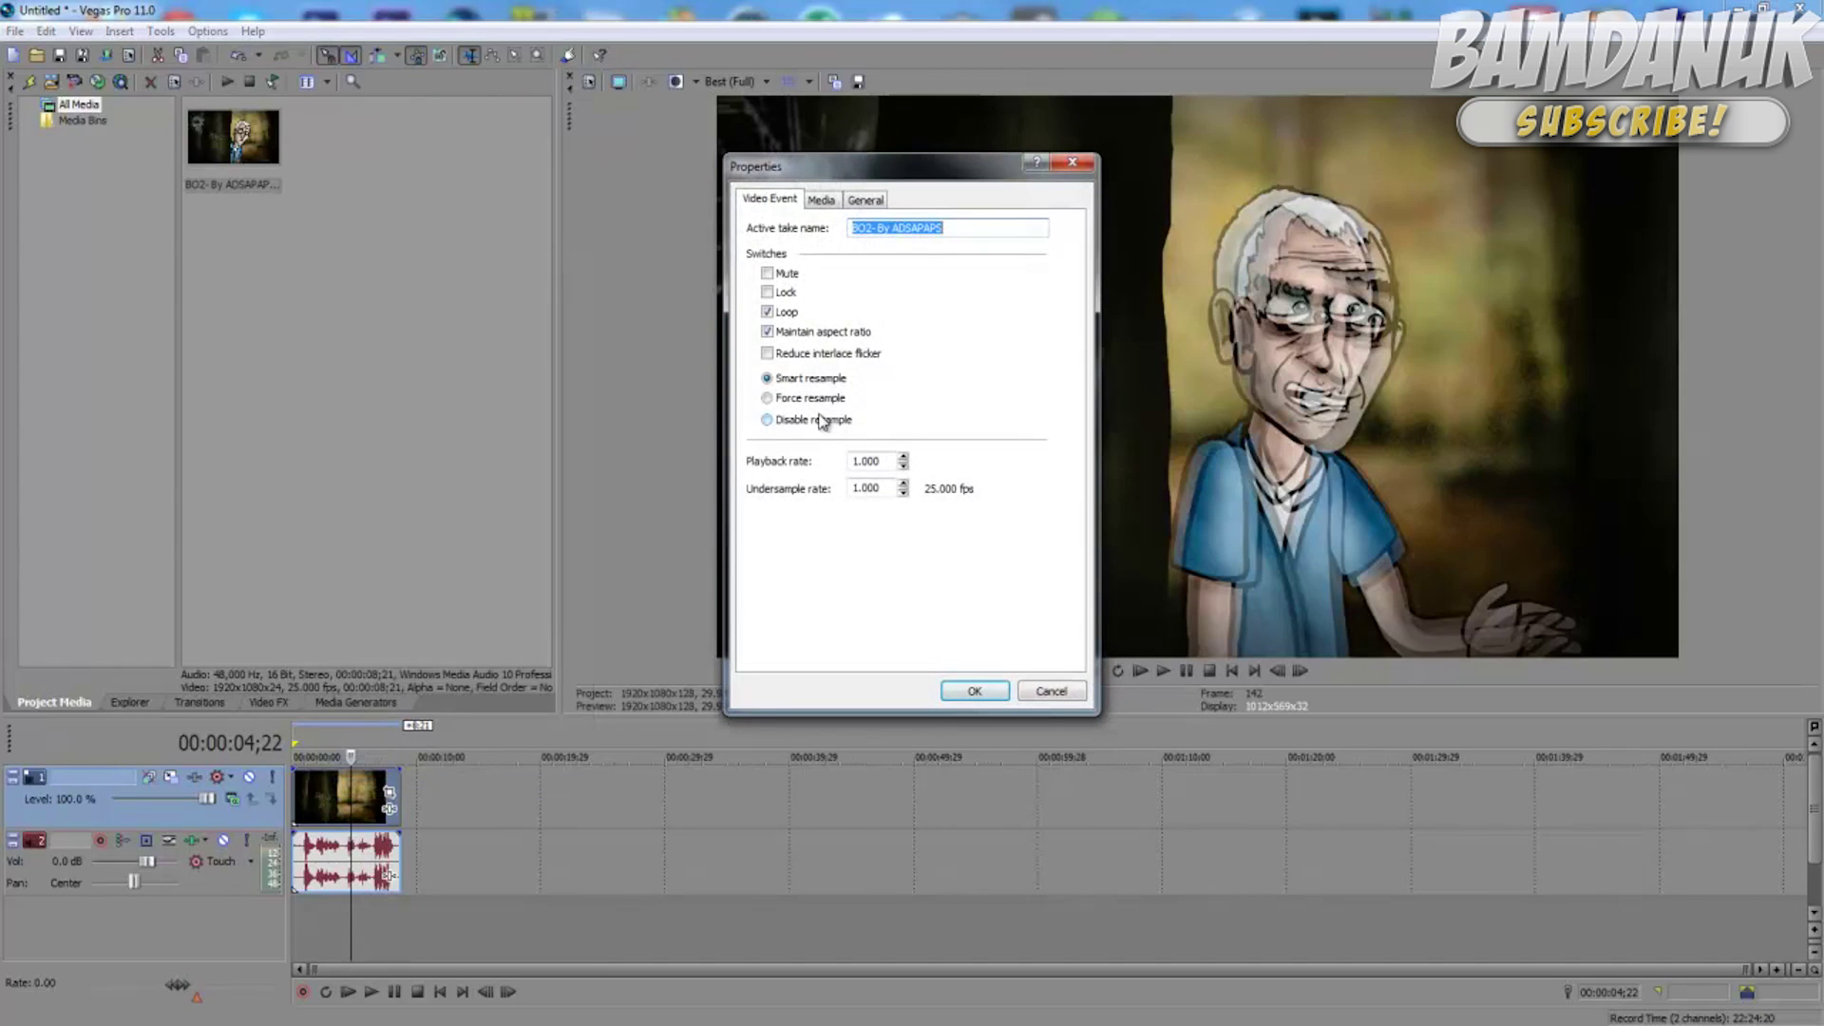
{"action": "left_click", "coordinate": [819, 420]}
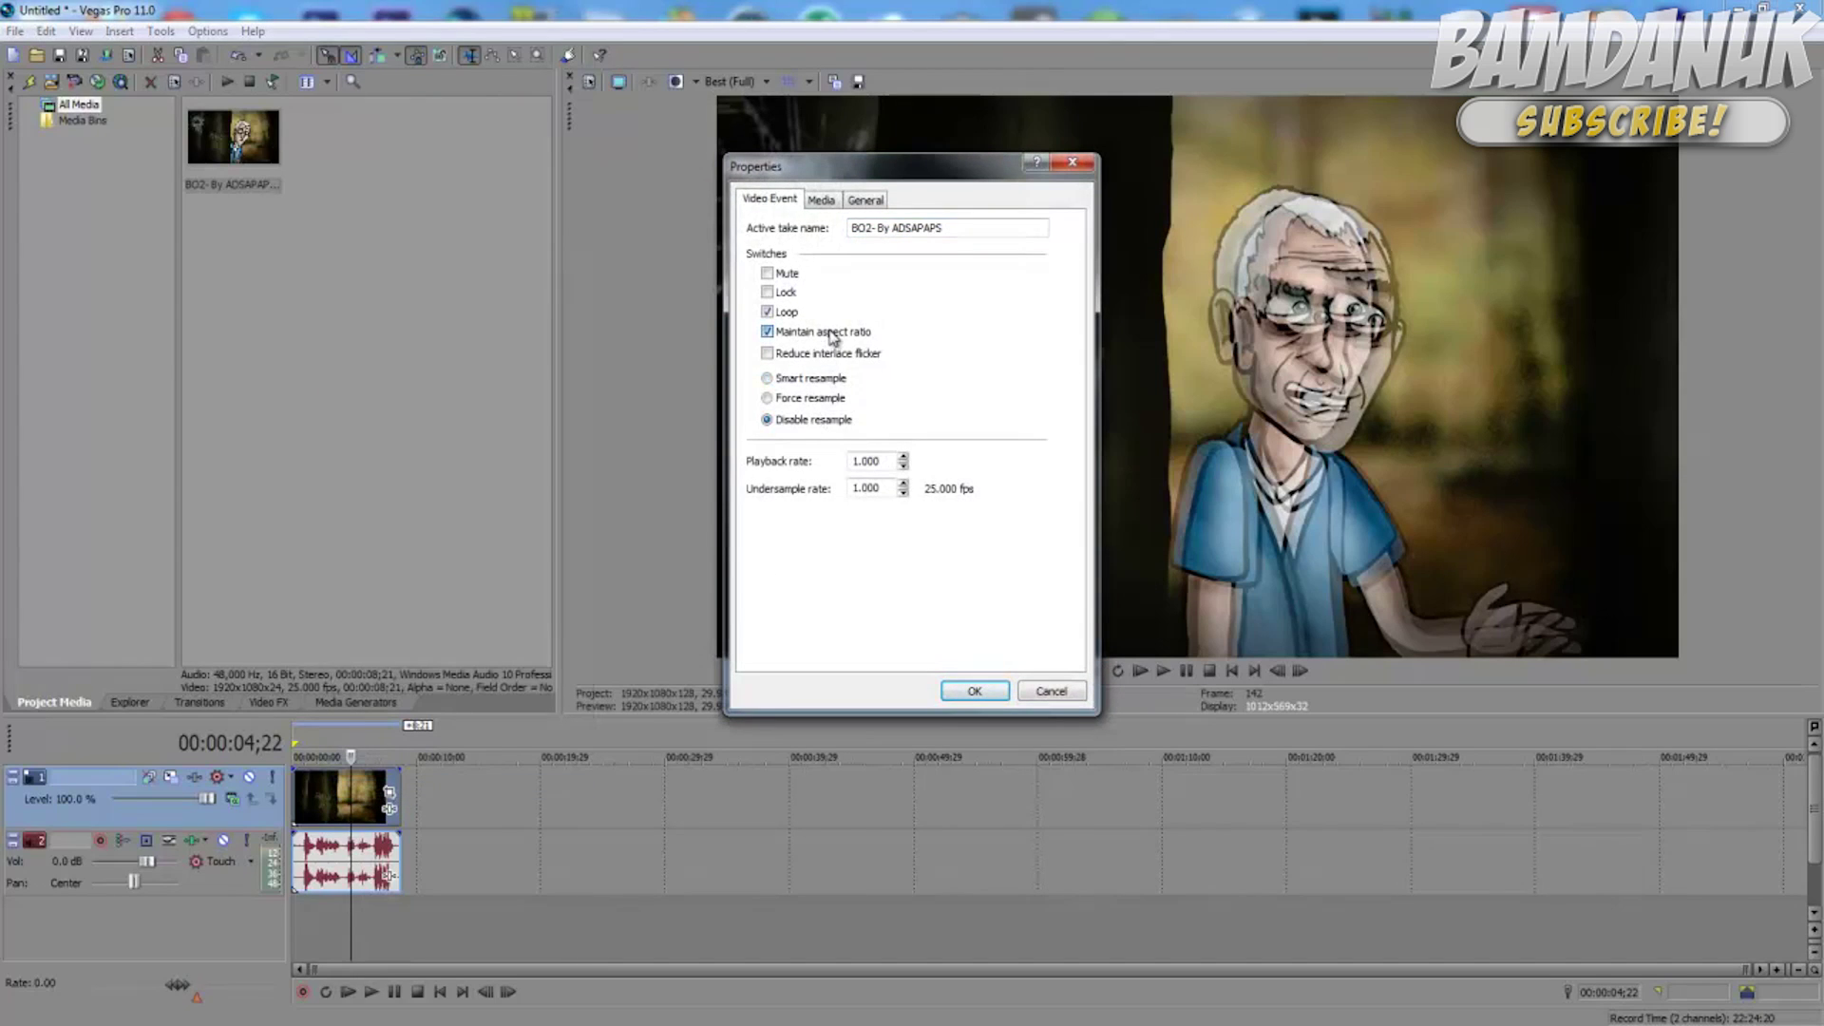
{"action": "left_click", "coordinate": [973, 690]}
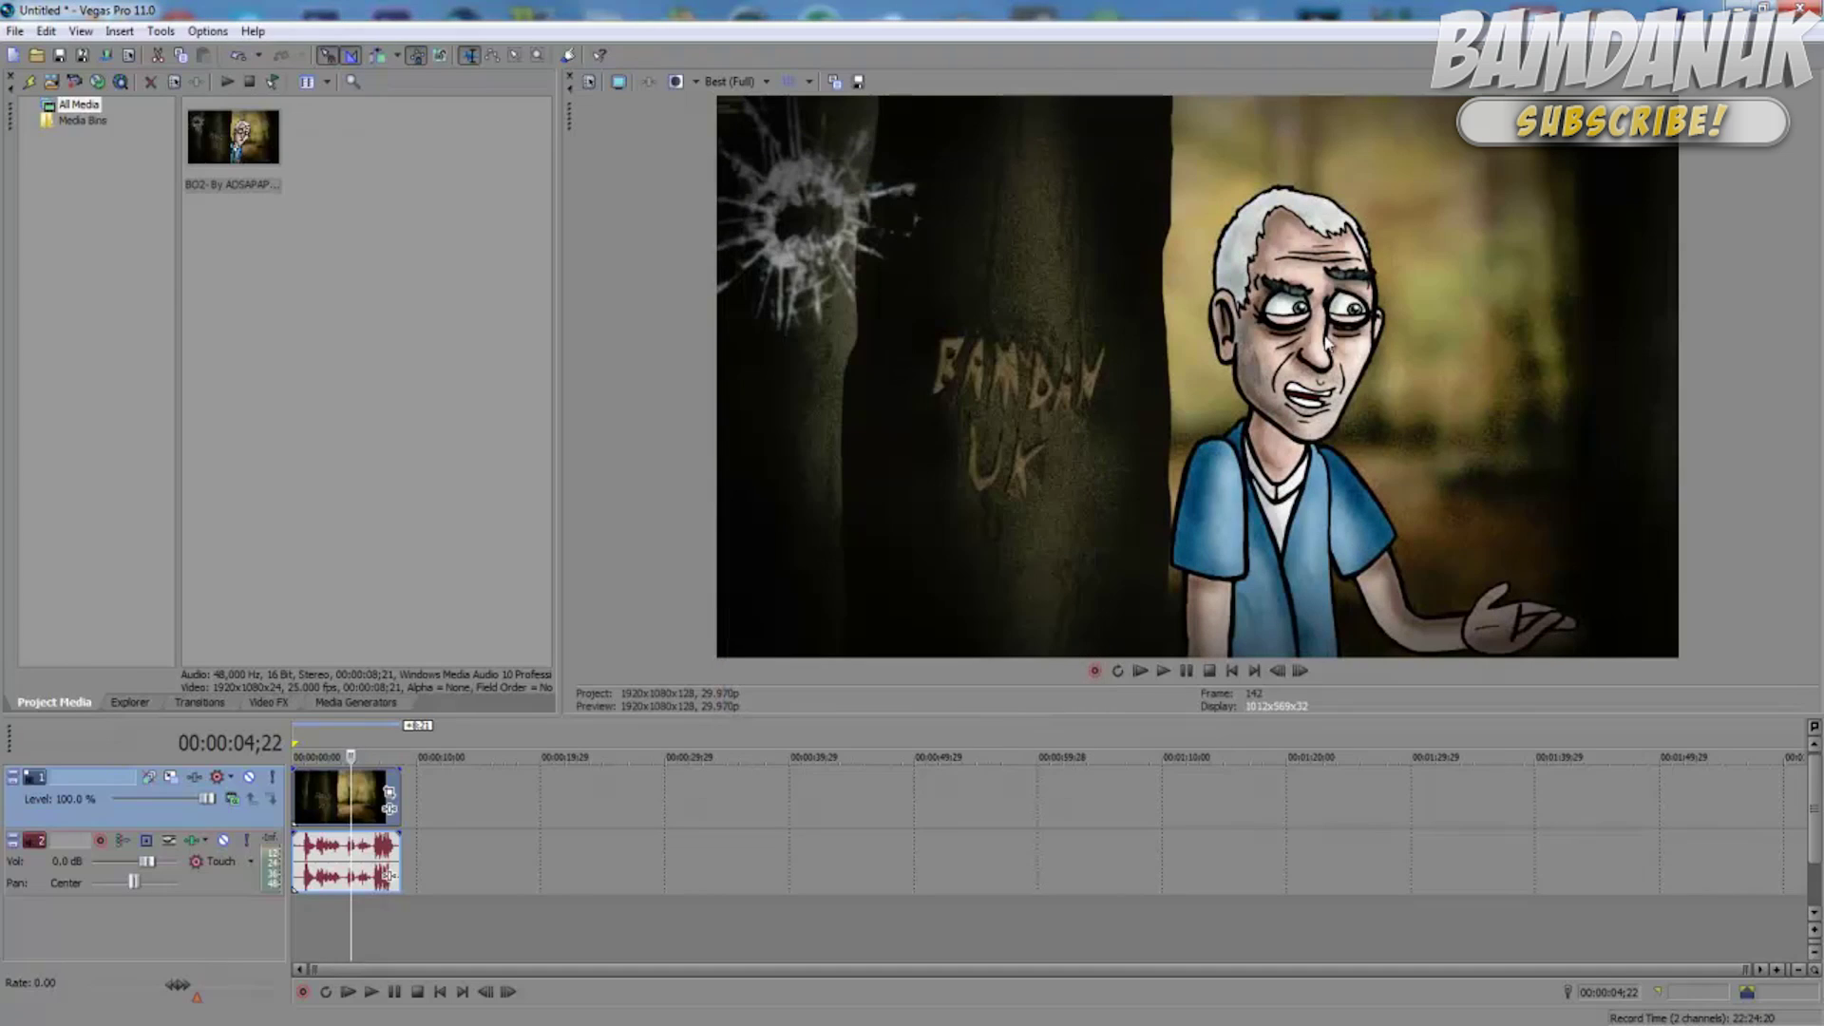